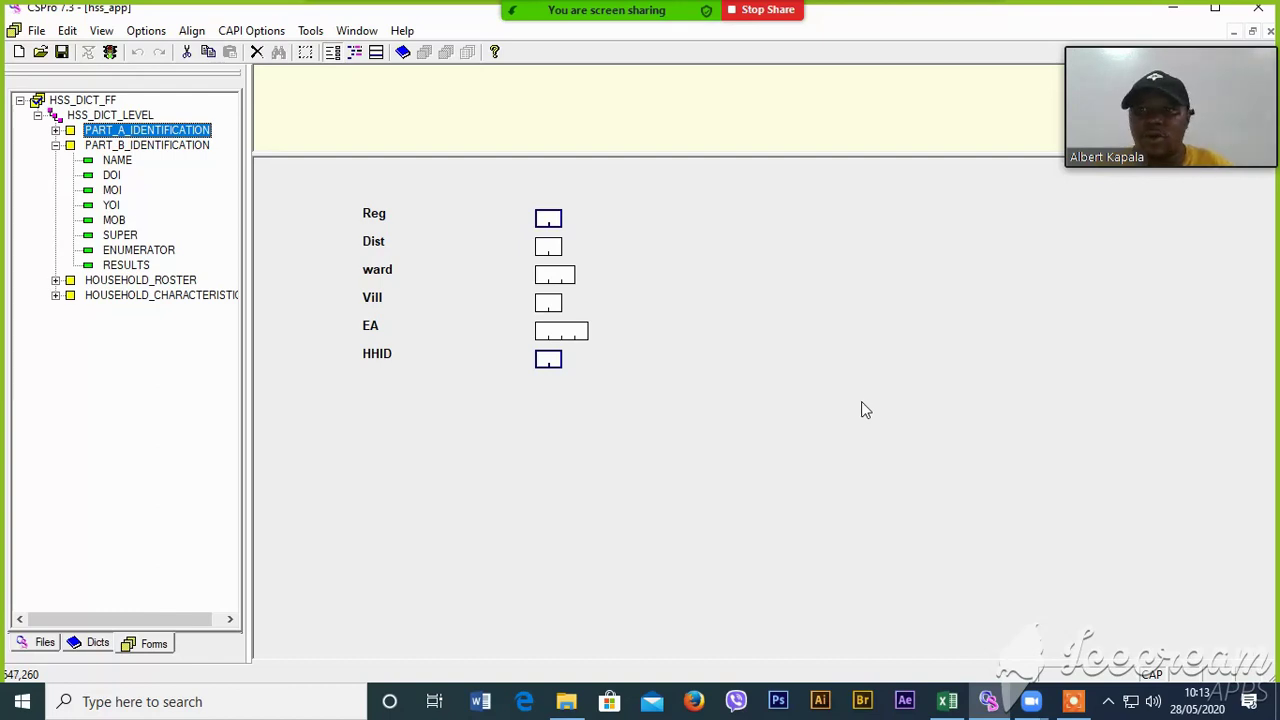
- Show the REG–HHID fields under PART_A_IDENTIFICATION, then bring up the Household_Questionnaire workbook
click(56, 130)
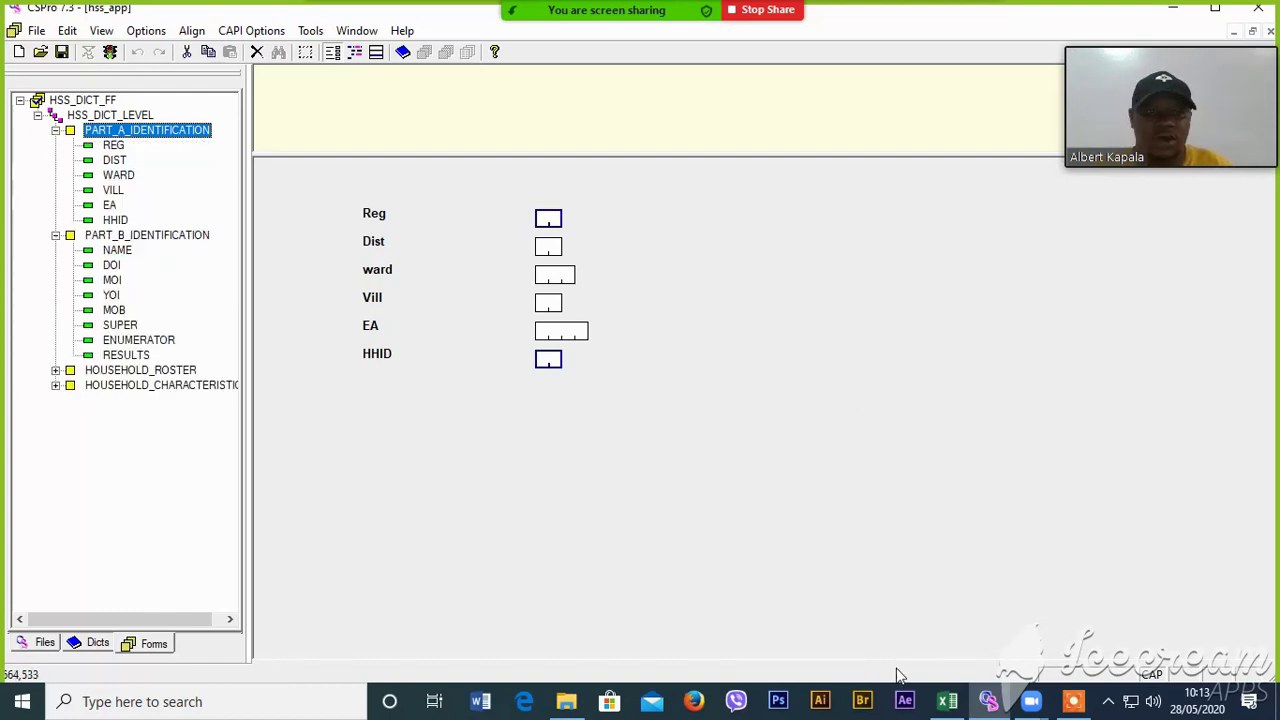
click(947, 701)
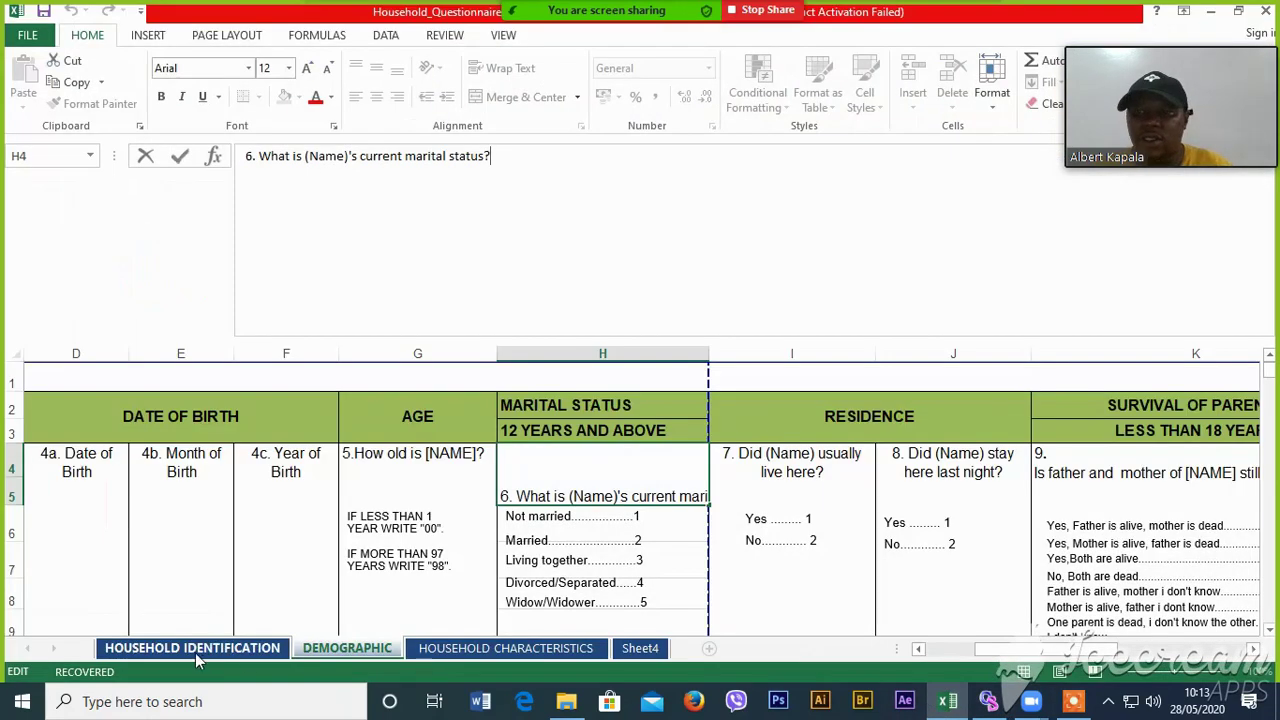
- Read through the HOUSEHOLD IDENTIFICATION sheet's items, from Region to Interview Result Code
click(197, 652)
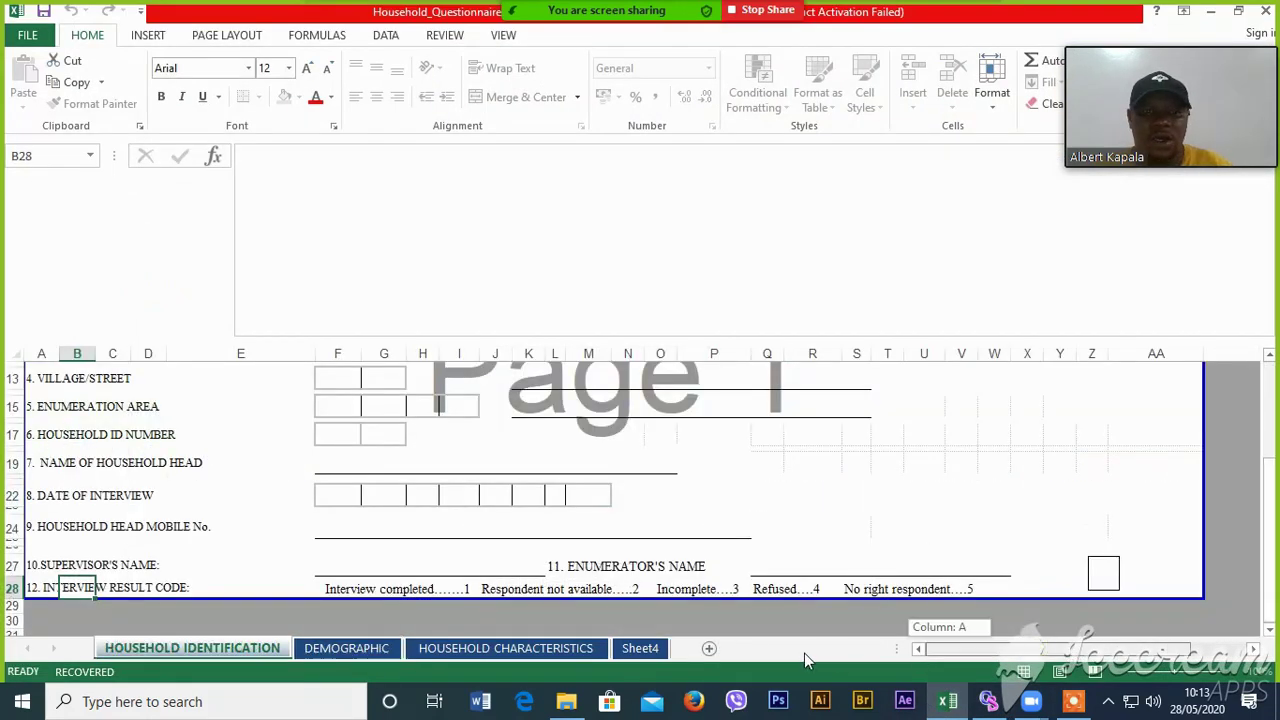
drag(1277, 487, 1268, 487)
drag(1277, 374, 1277, 374)
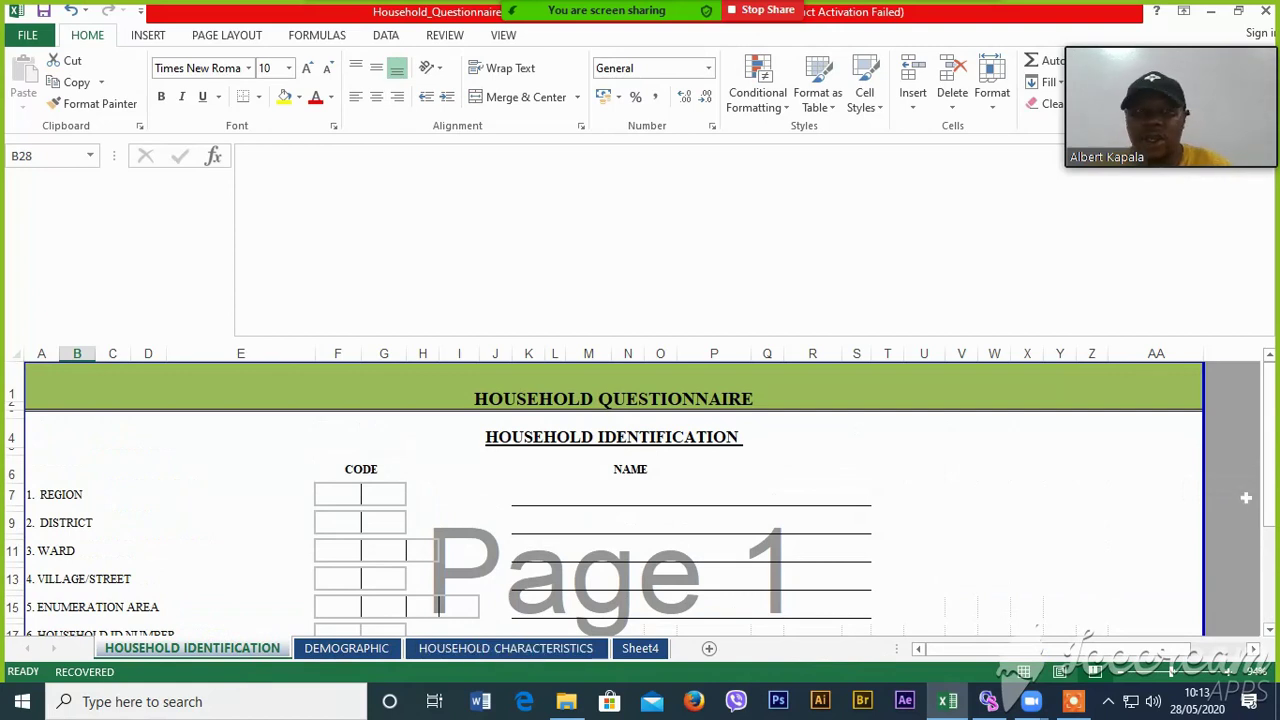
drag(1268, 497, 1276, 588)
key(Left)
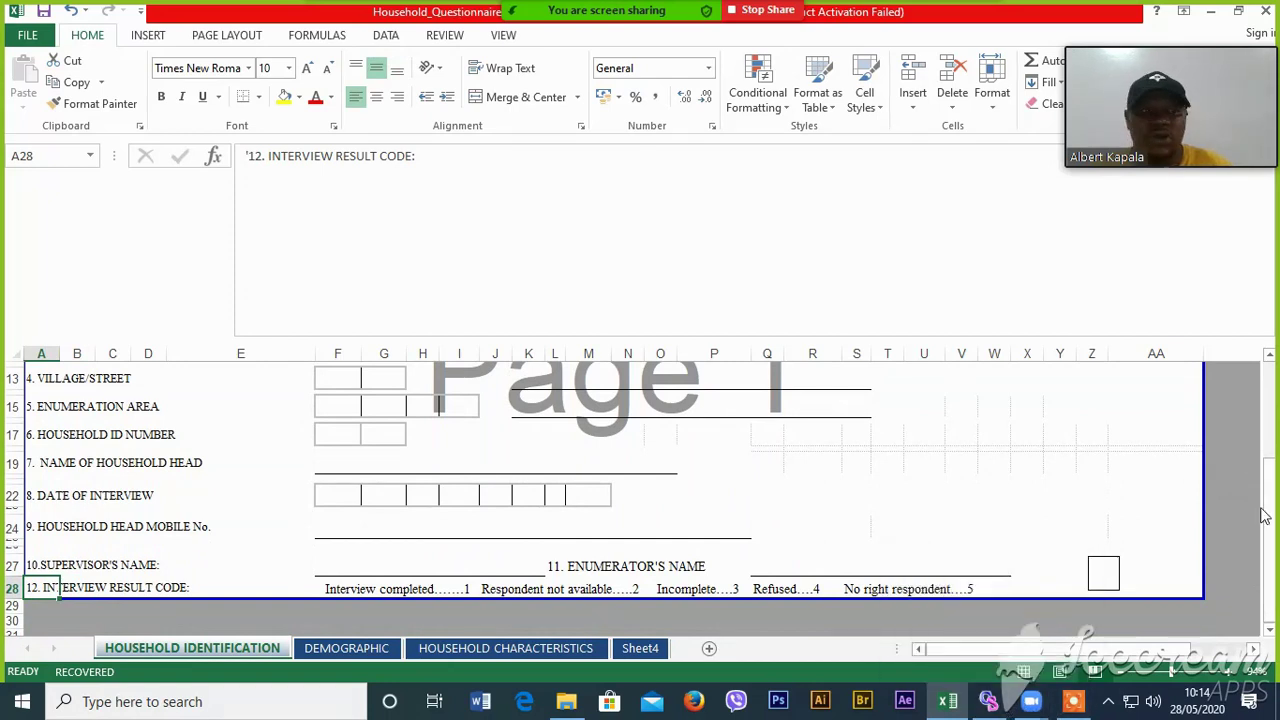
drag(1263, 515, 1265, 385)
click(62, 485)
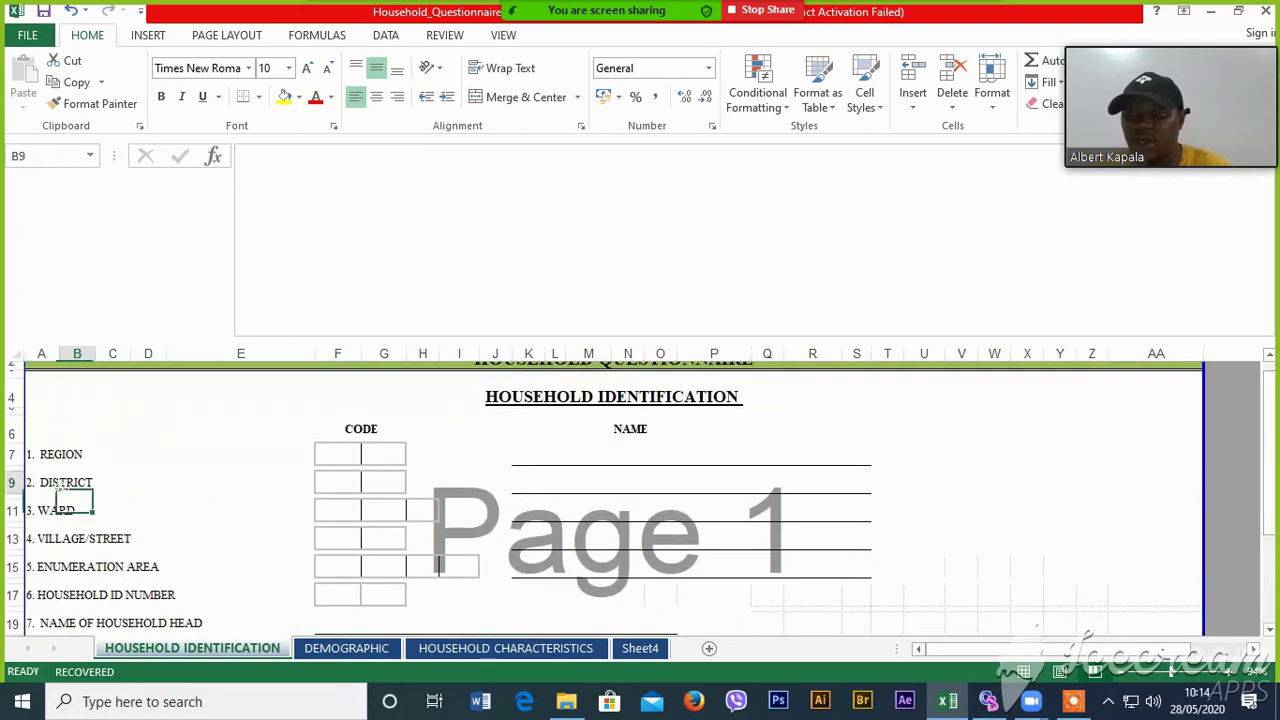
click(35, 483)
- Back in CSPro, browse the REG, DIST, WARD, VILL and RESULTS fields on the forms
key(alt+Tab)
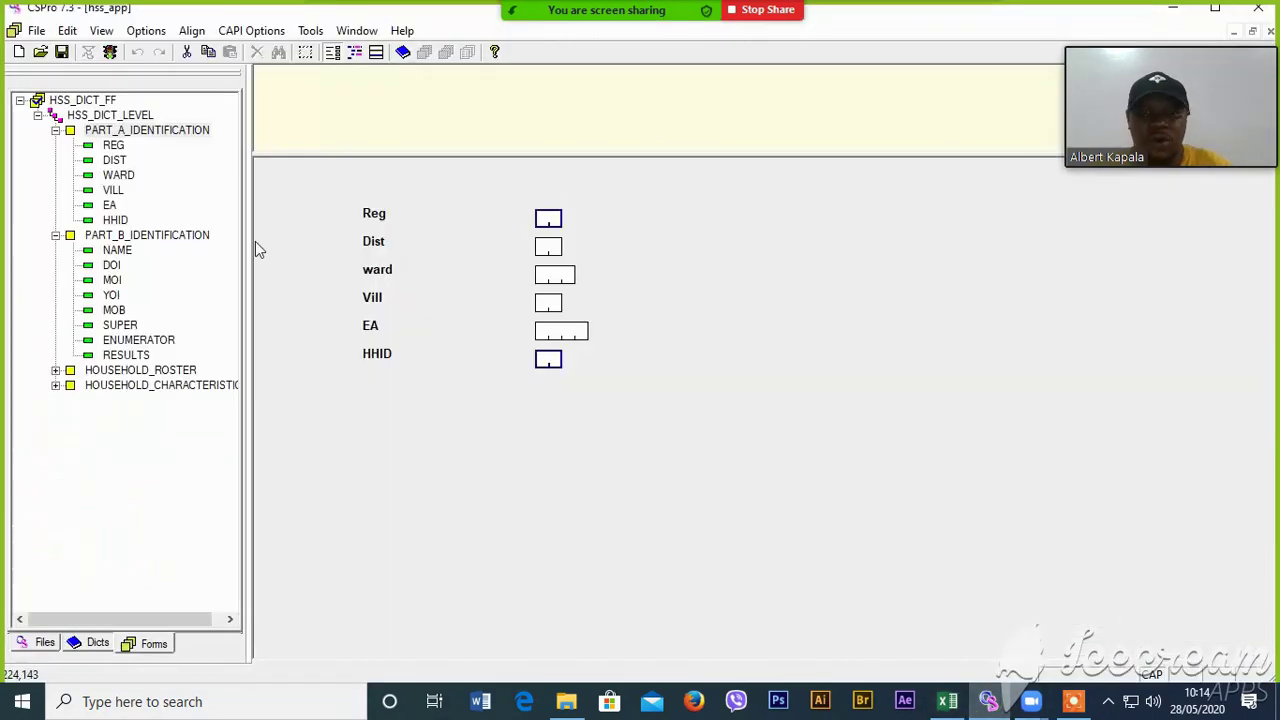
click(114, 146)
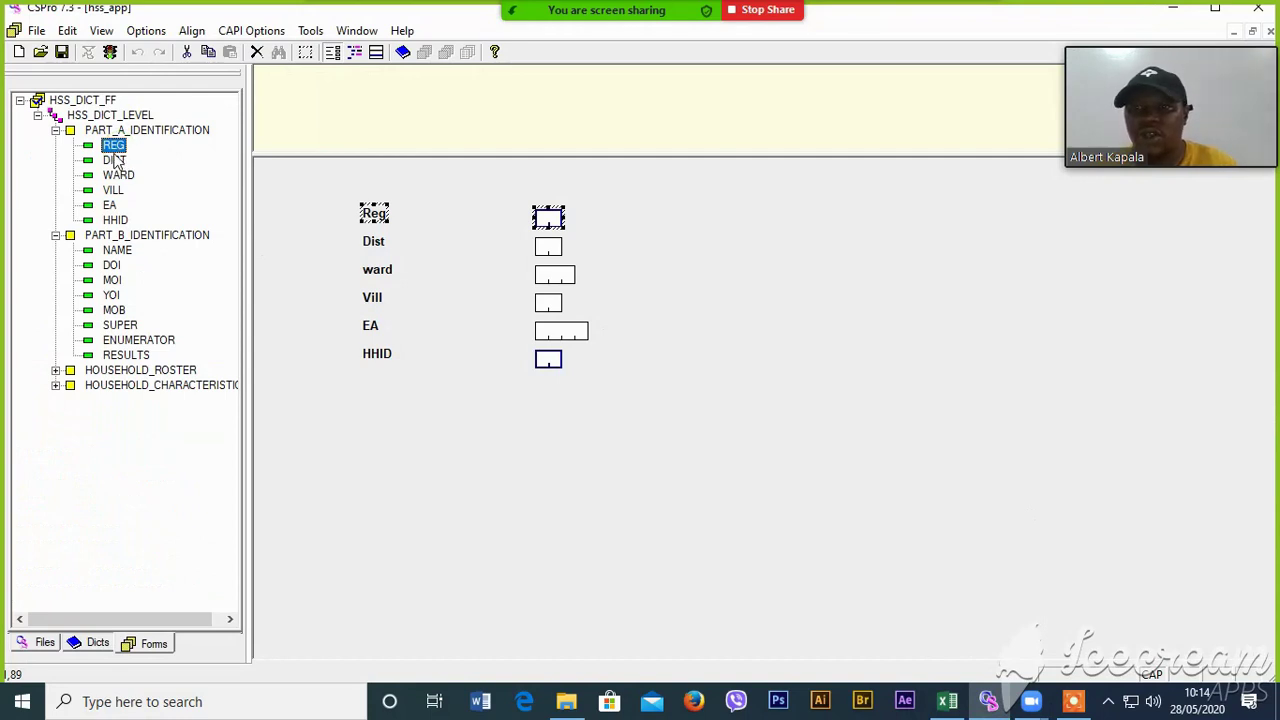
click(115, 160)
click(118, 177)
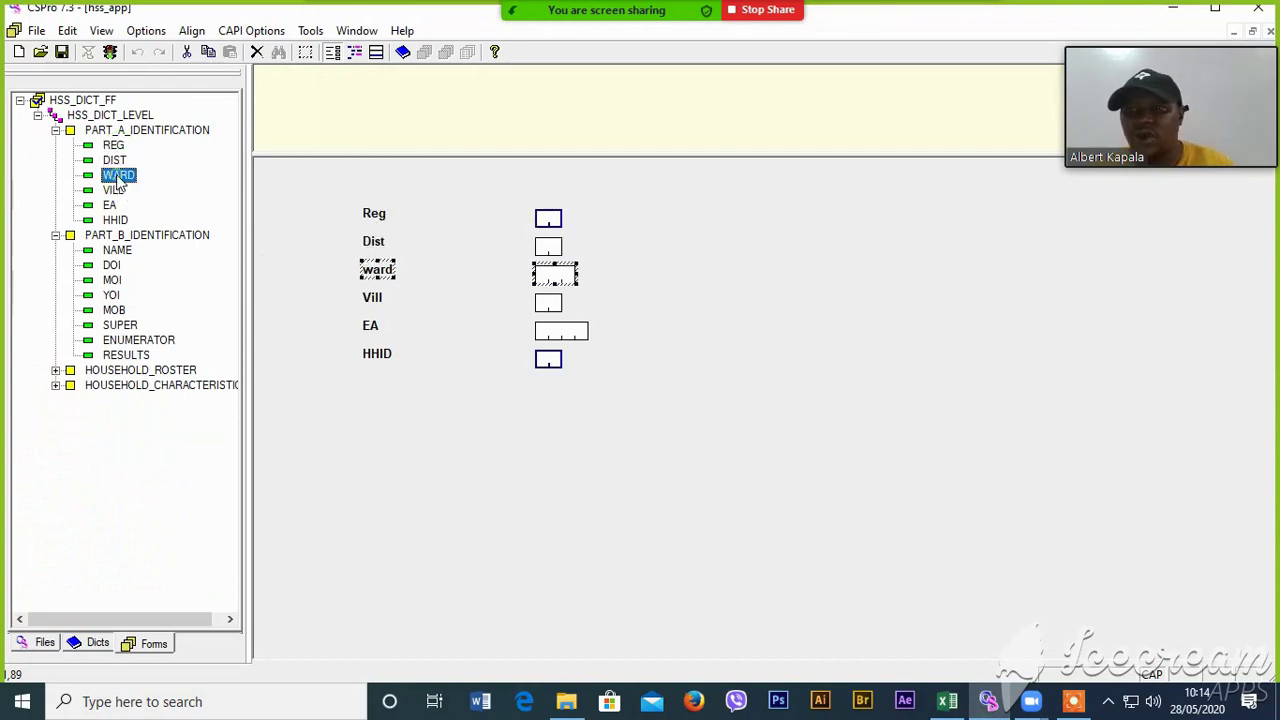
click(113, 190)
click(125, 356)
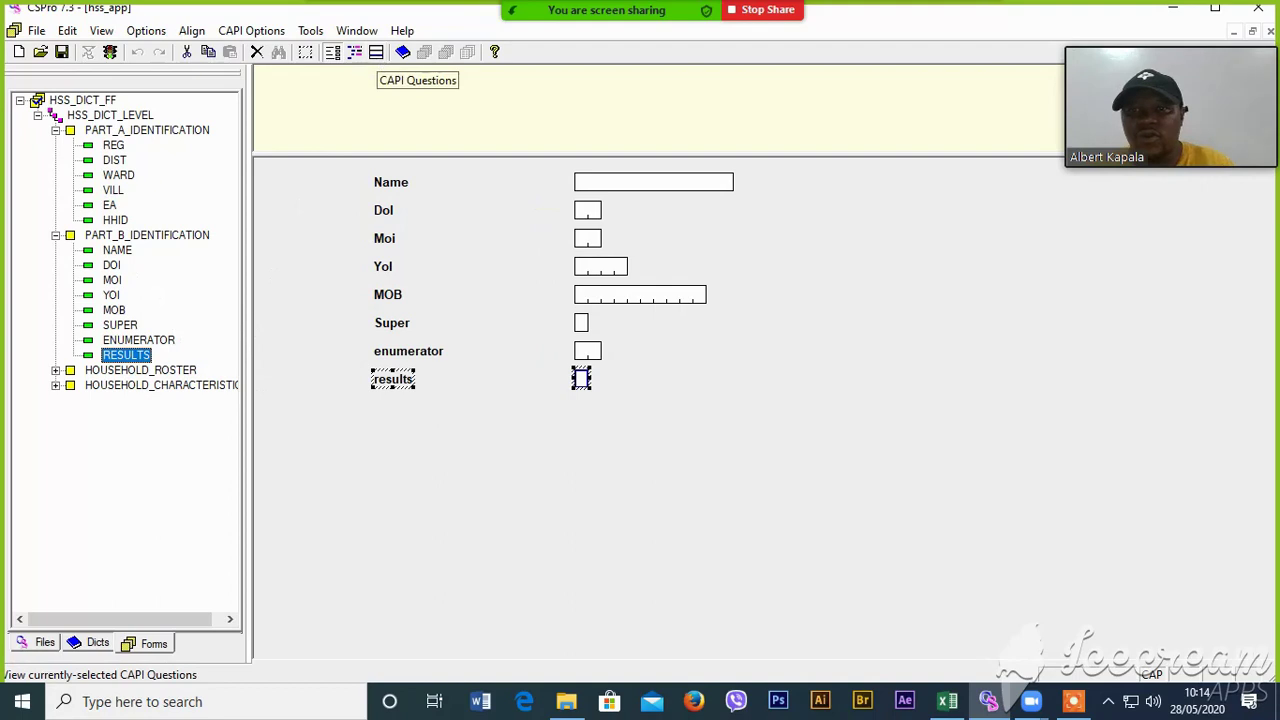
- Select REG on the PART_A form and open its CAPI question text editor
click(97, 643)
click(150, 643)
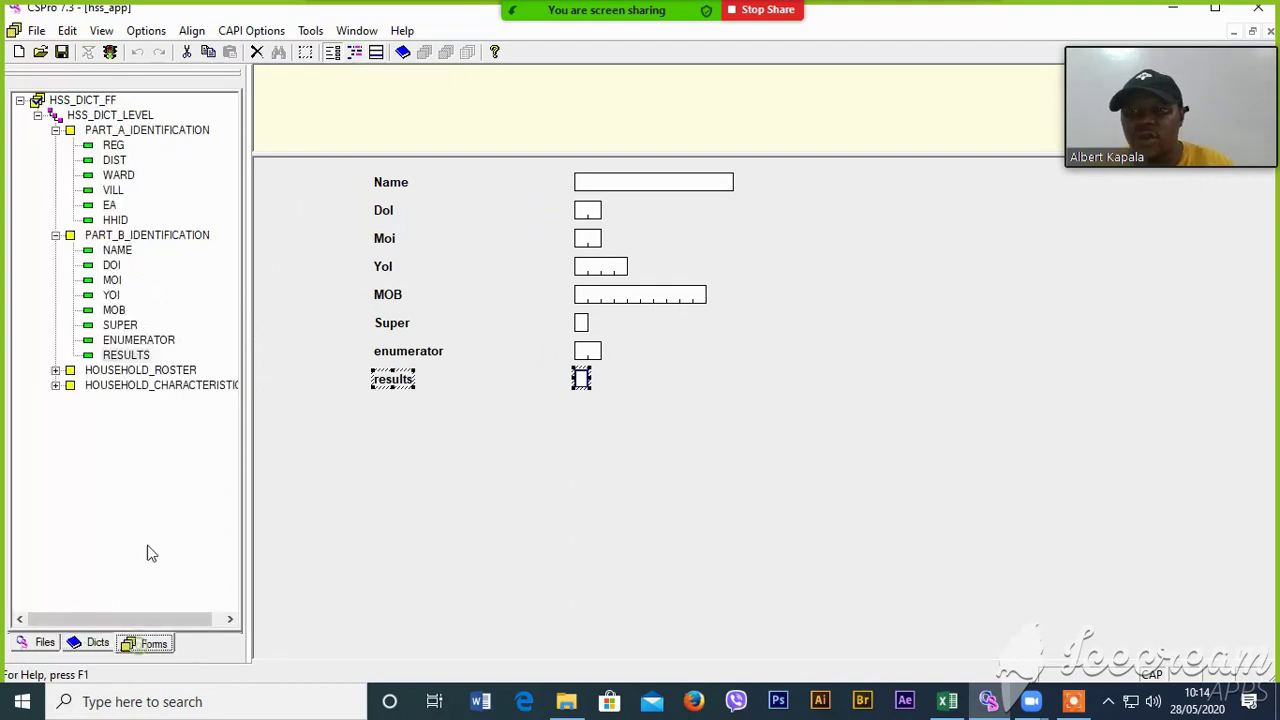
click(114, 147)
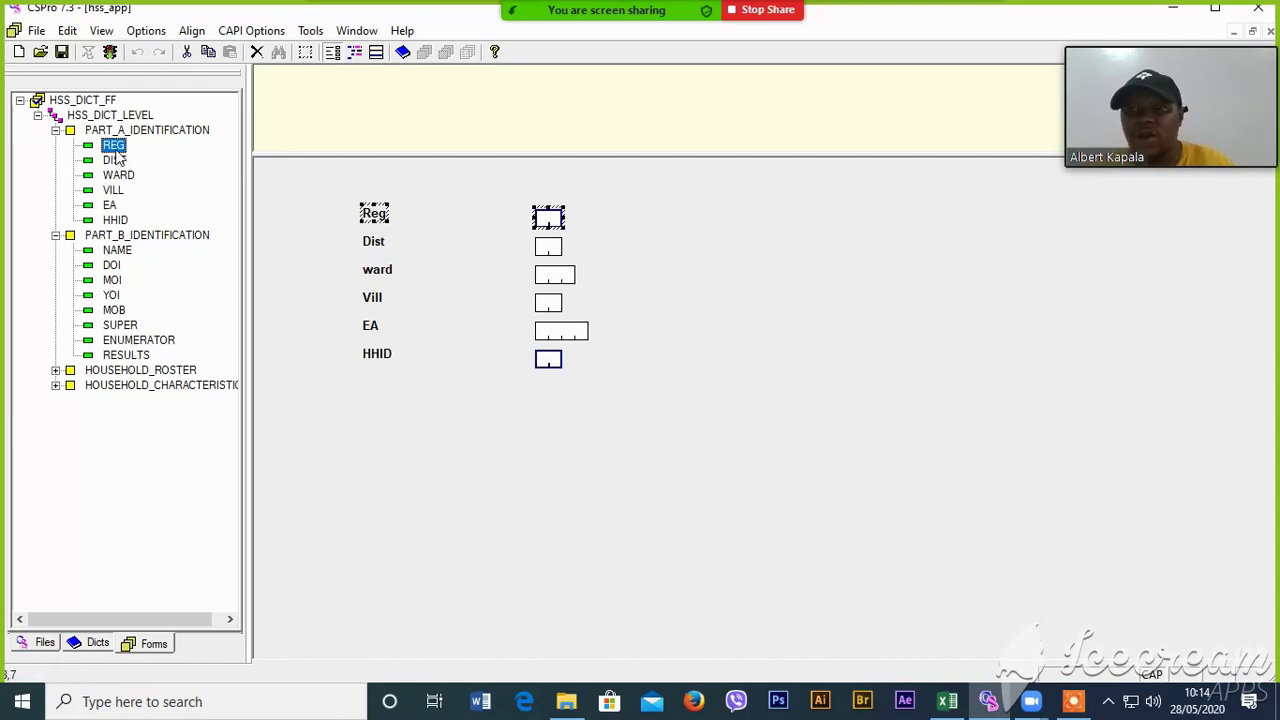
click(376, 52)
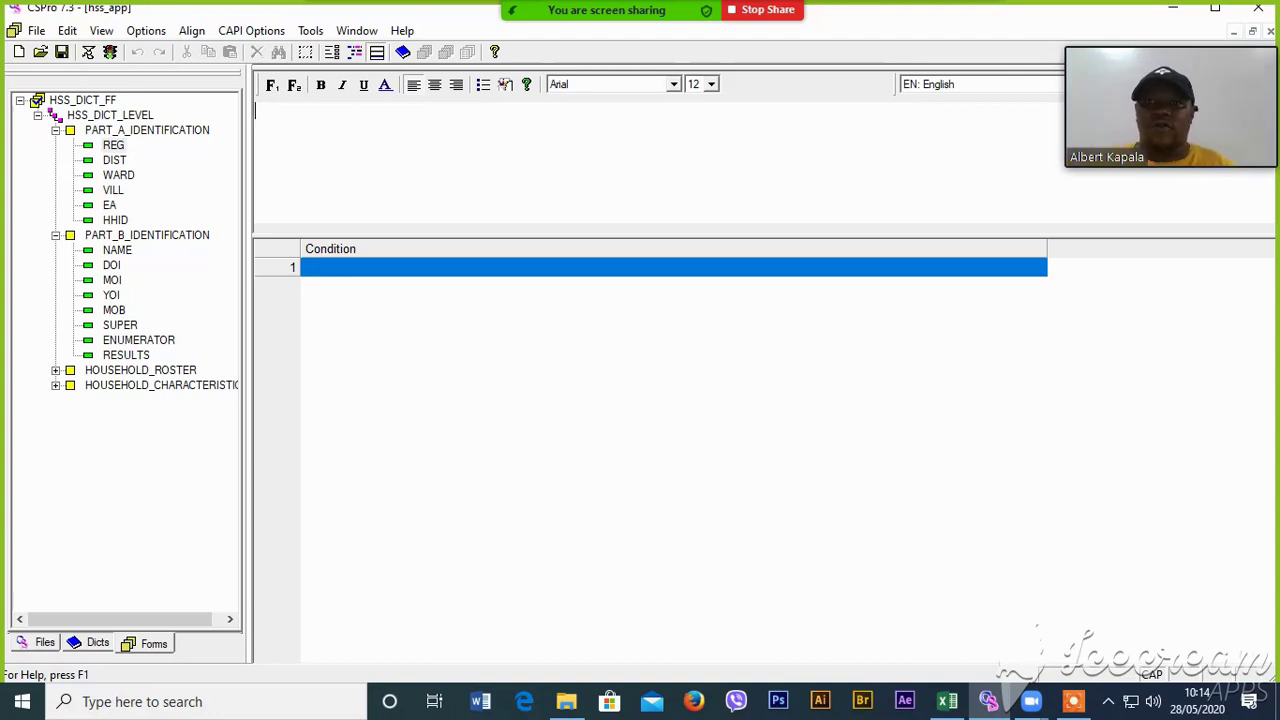
- Give REG, DIST and WARD the questions 'SELECT REGION', 'SEELCT DISTRICT' and 'SELECT WARD'
text(S)
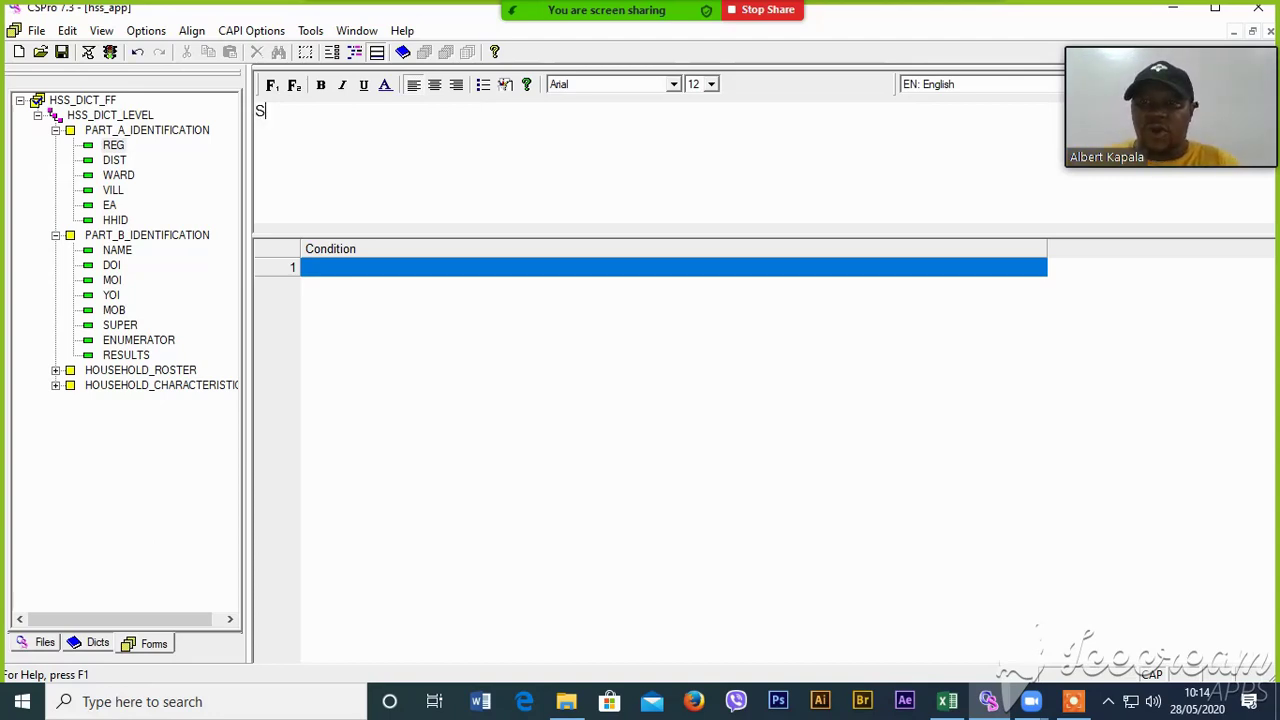
text(ELECT)
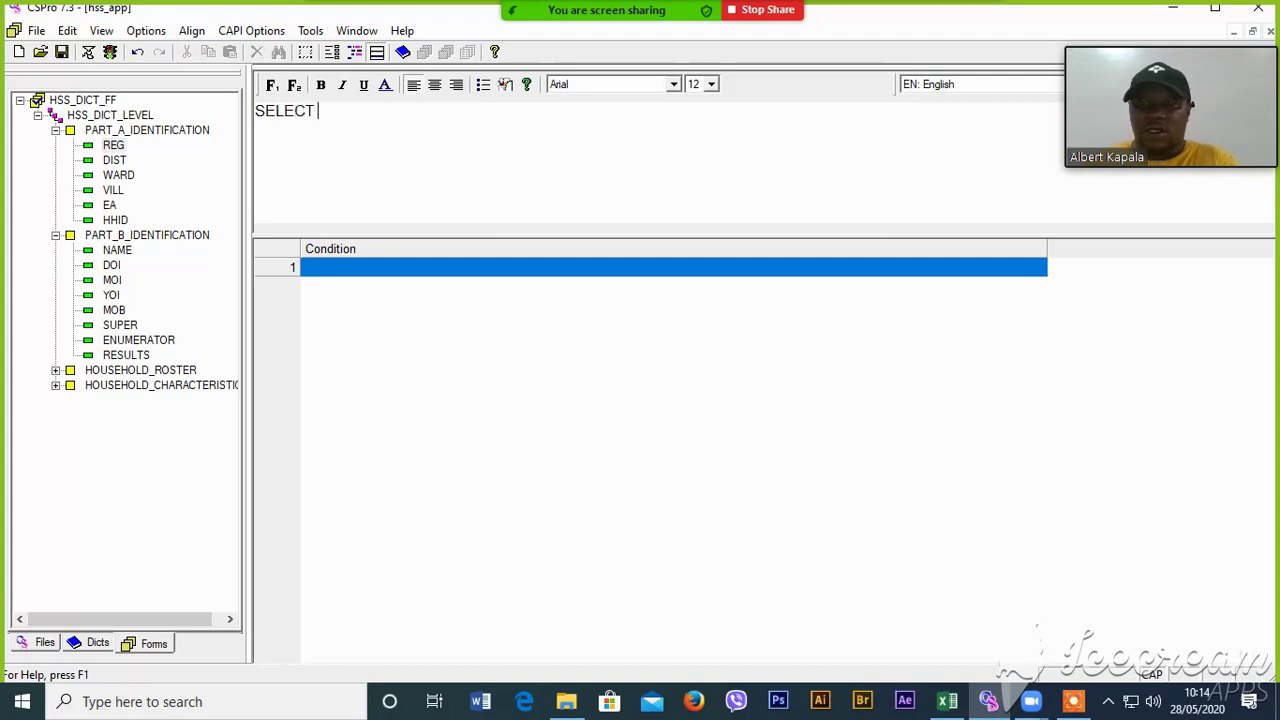
text( REGION)
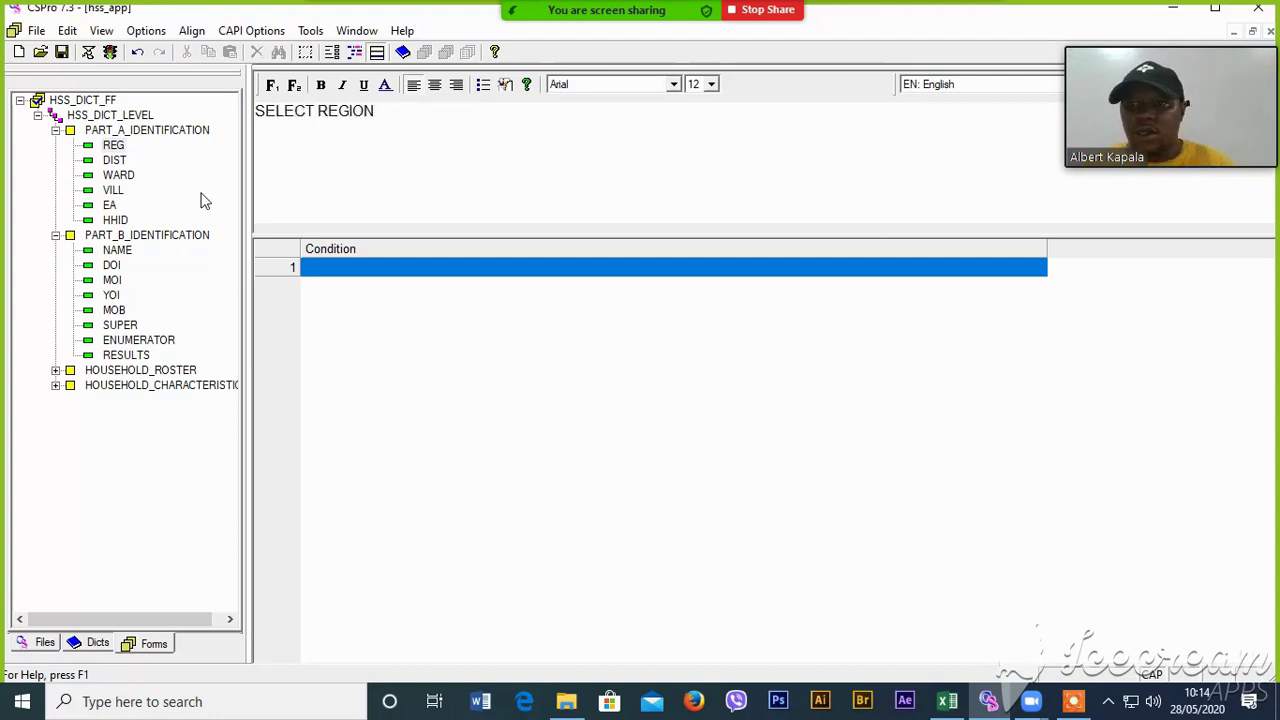
click(112, 163)
click(385, 135)
text(SE)
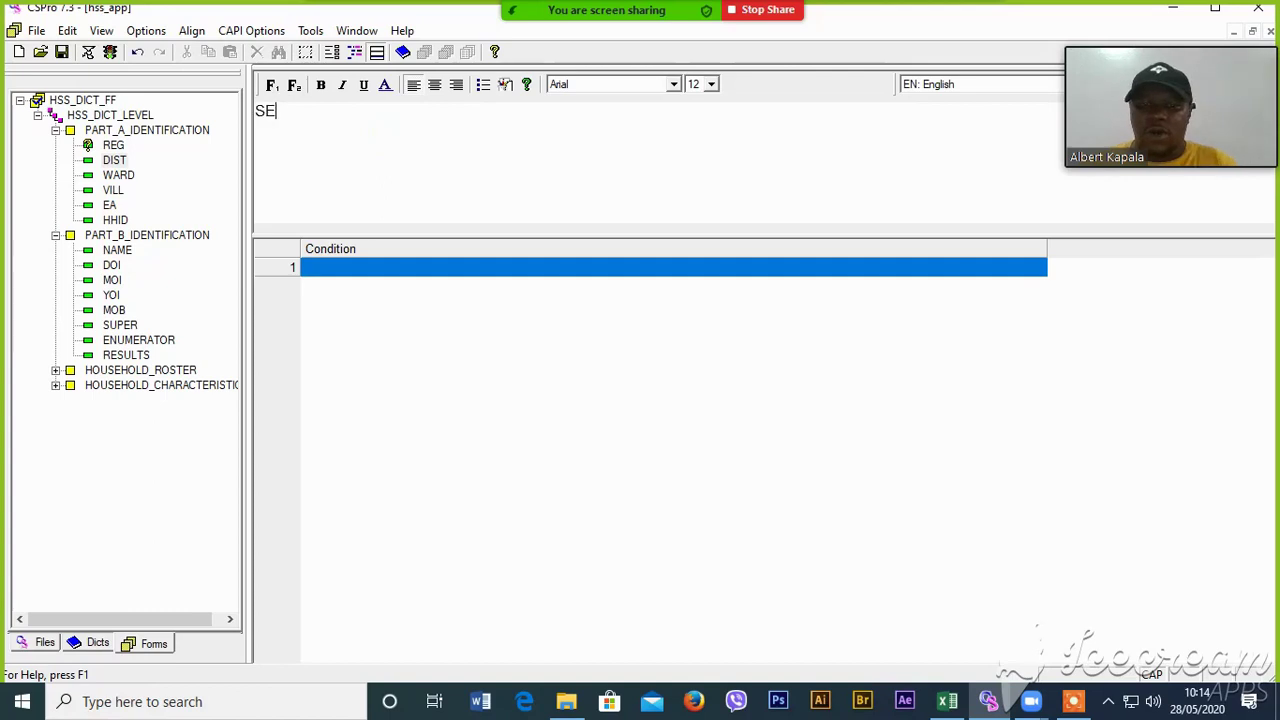
text(ELCT DISTRICT)
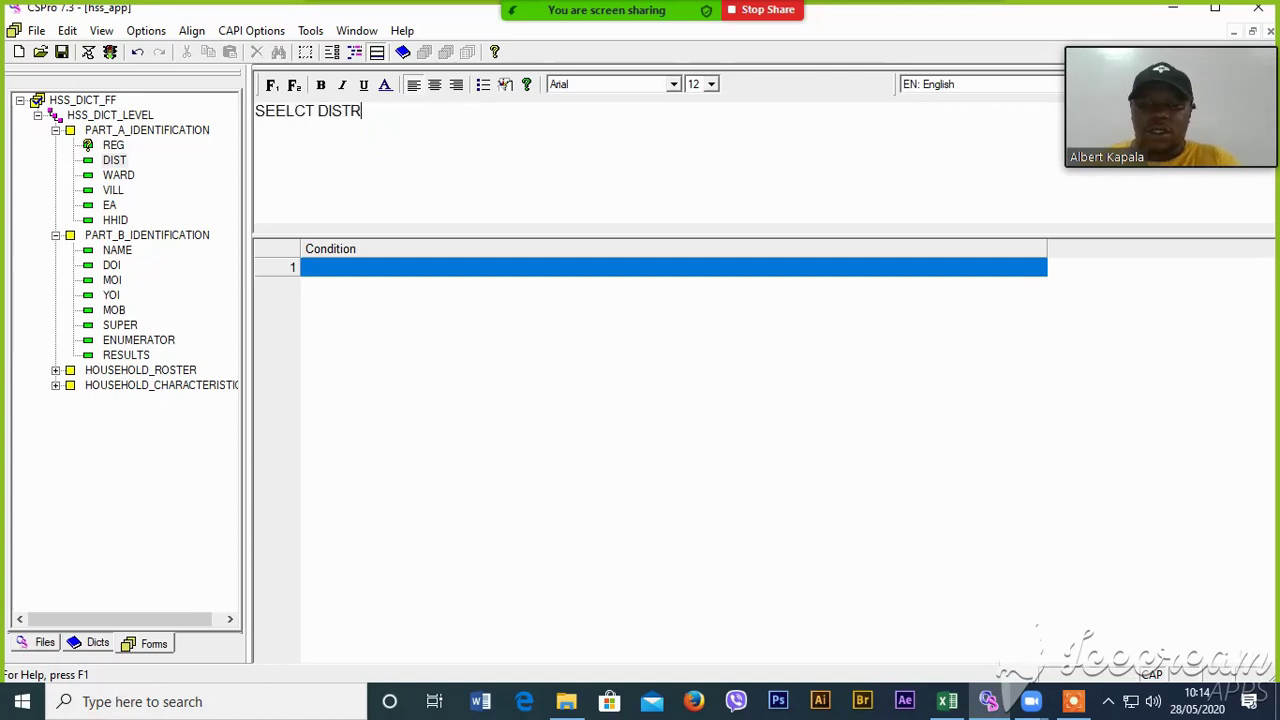
click(118, 175)
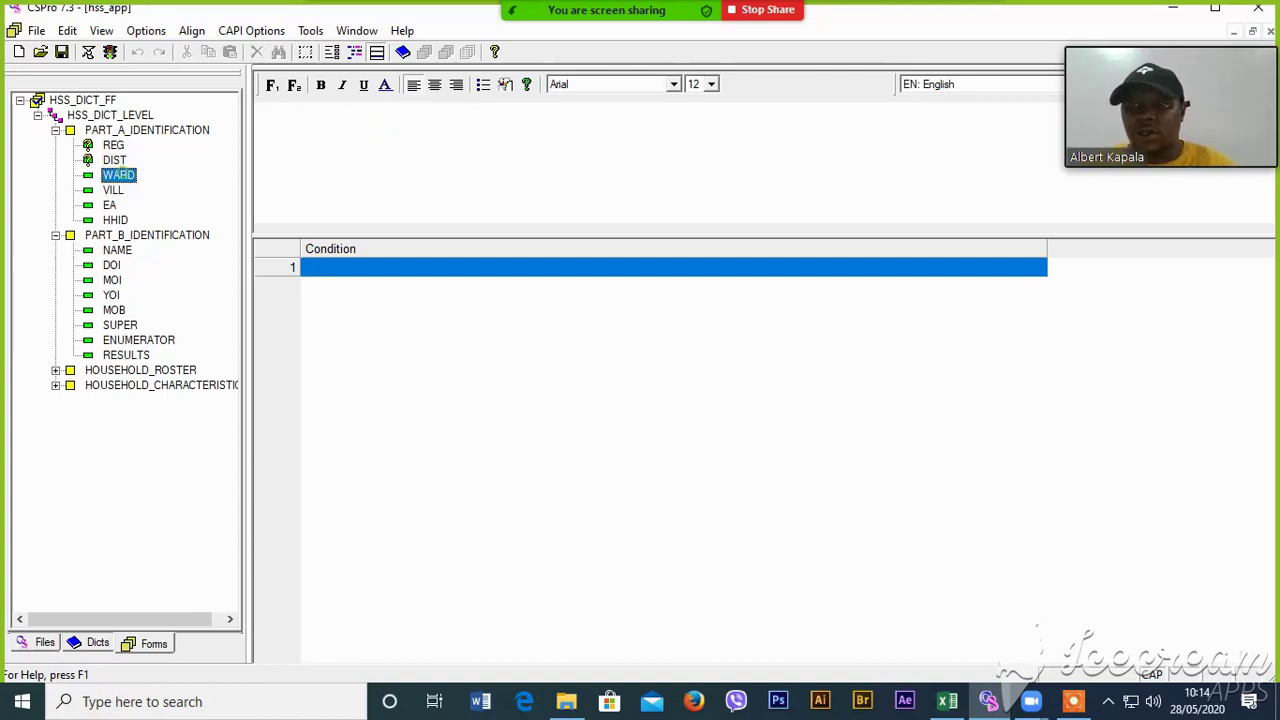
click(294, 129)
text(SELECT WARD)
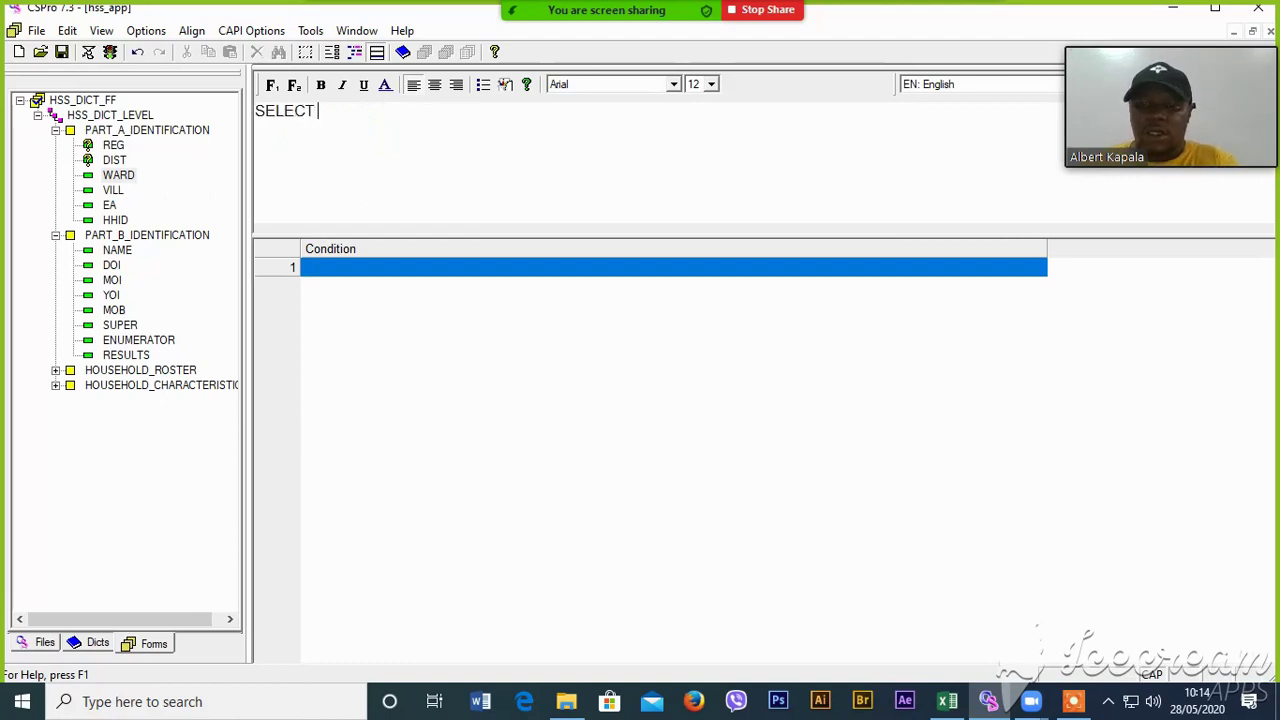
- Give VILL, EA and HHID the questions 'SELECT VILLAGE', 'SELECT ENUMERATION AREA' and 'SELECT HOUSEHOLD IDENT'
click(116, 191)
click(389, 138)
text(SELECT)
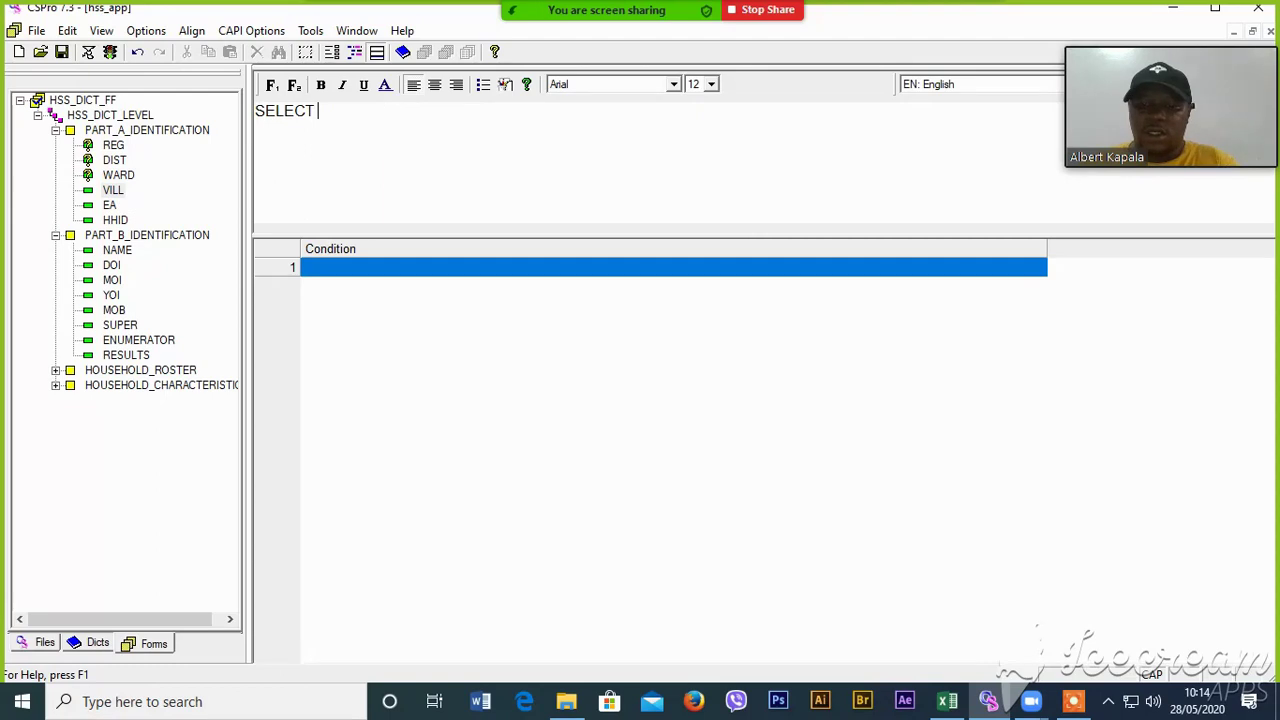
text( VILLAGE)
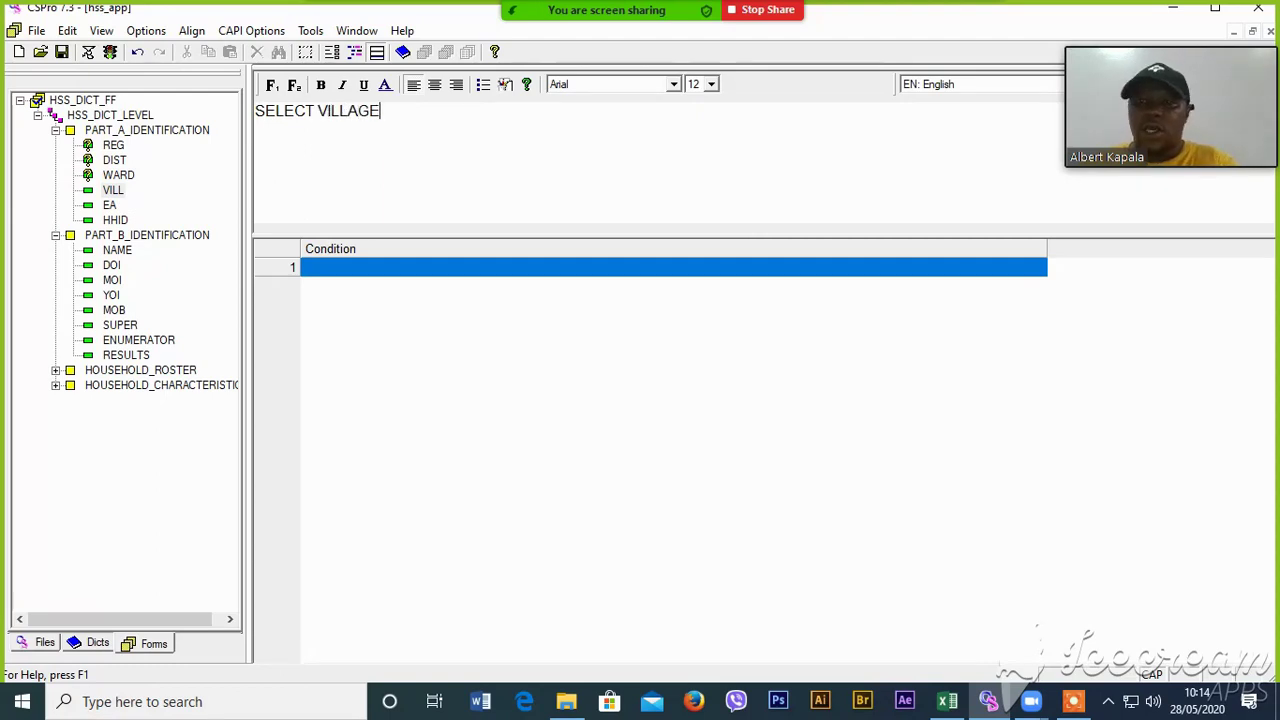
click(107, 205)
click(362, 126)
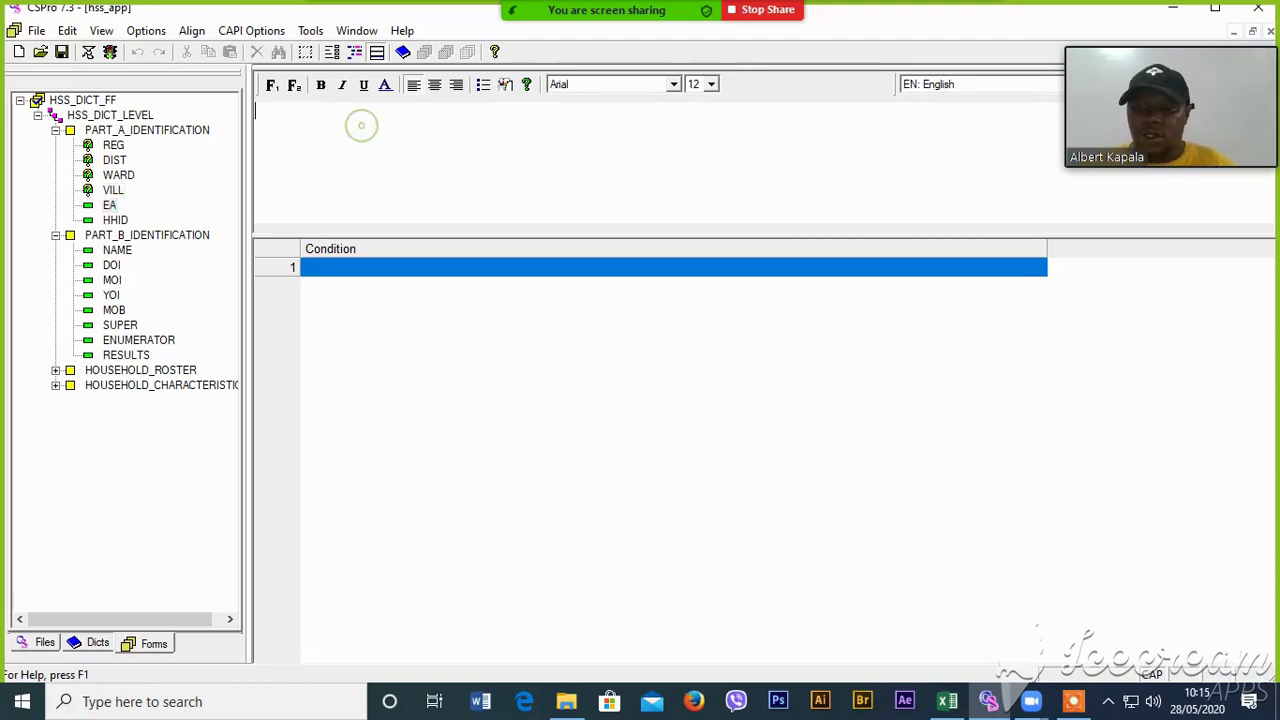
text(SELECT ENUM)
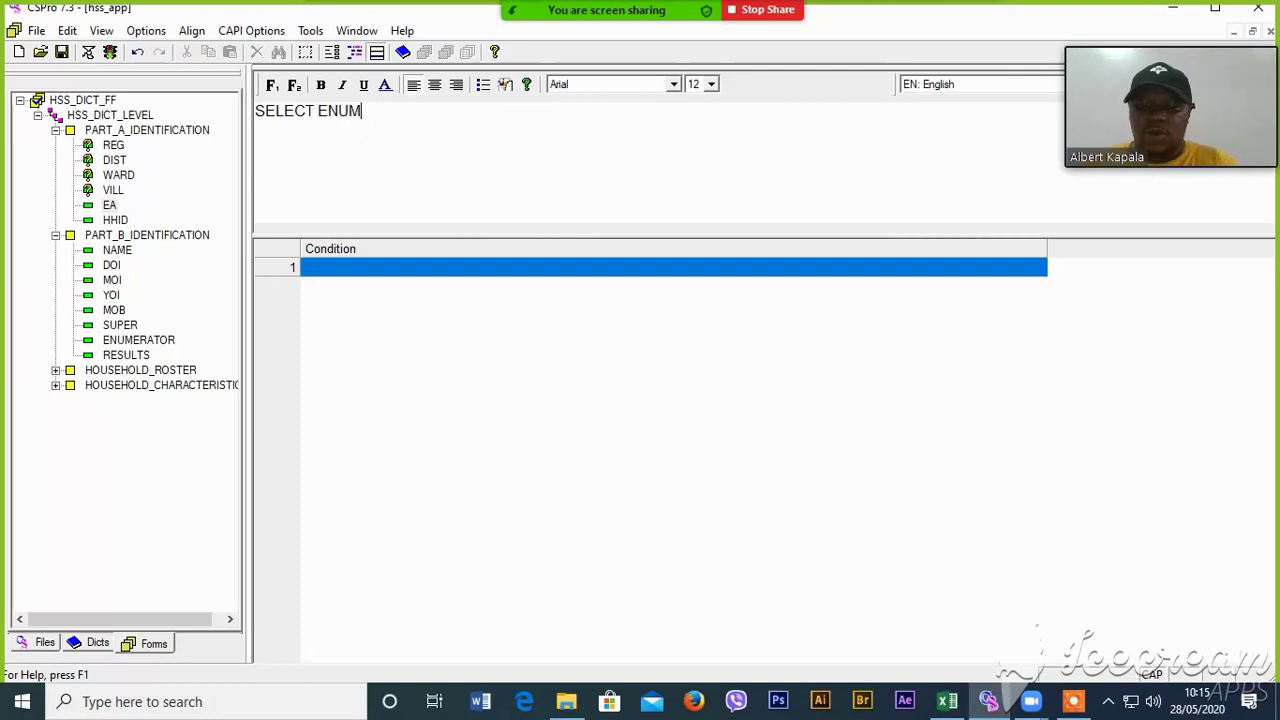
text(ERATION AR)
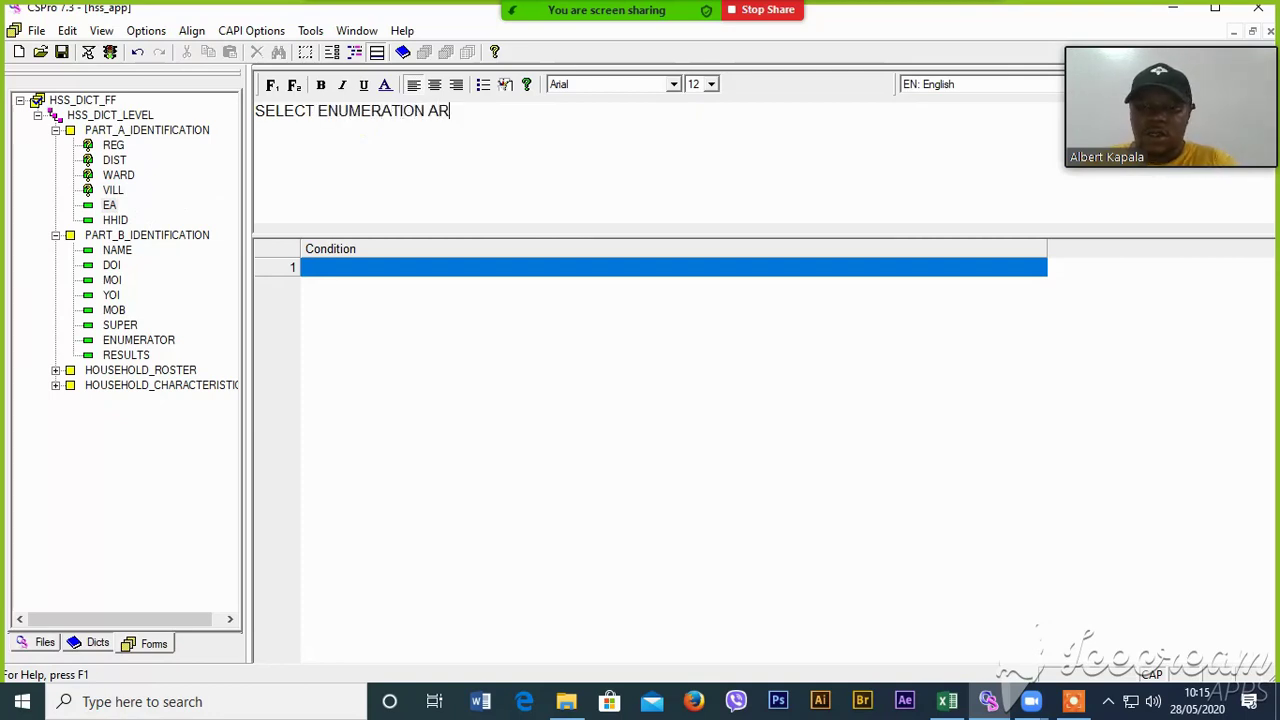
text(EA)
click(115, 220)
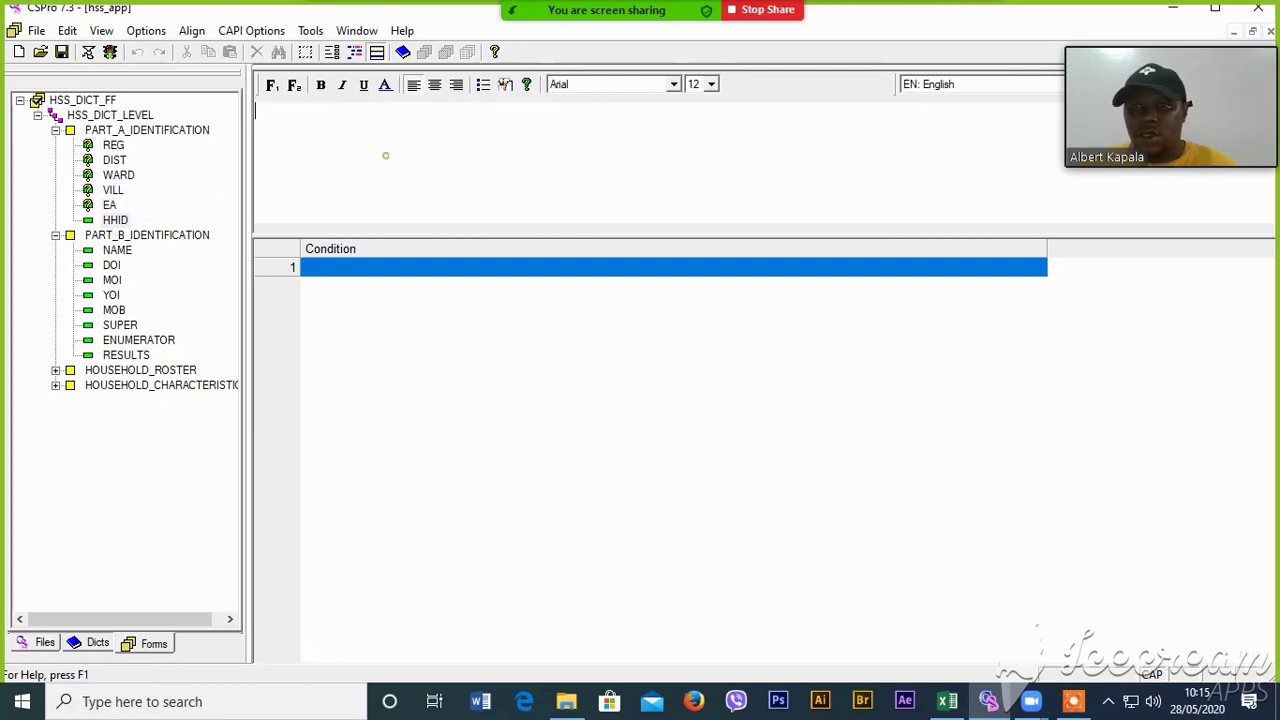
text(SELECT )
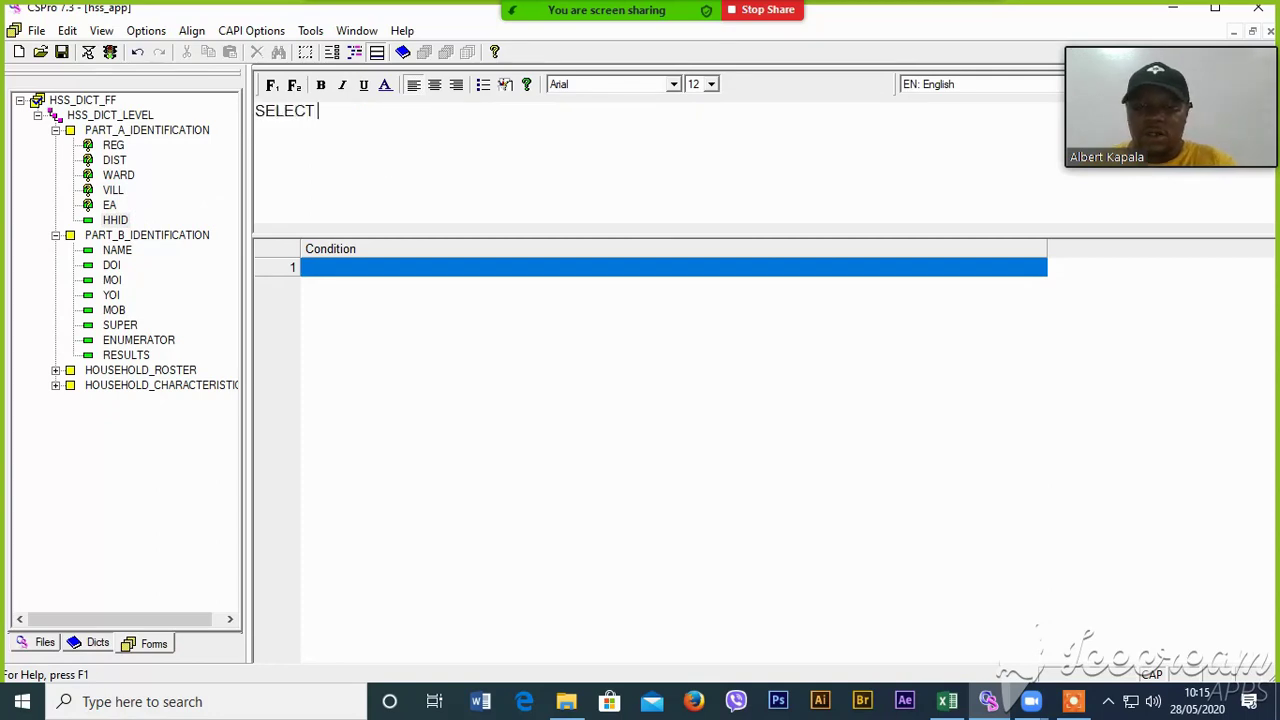
text(HOUSEHOLD)
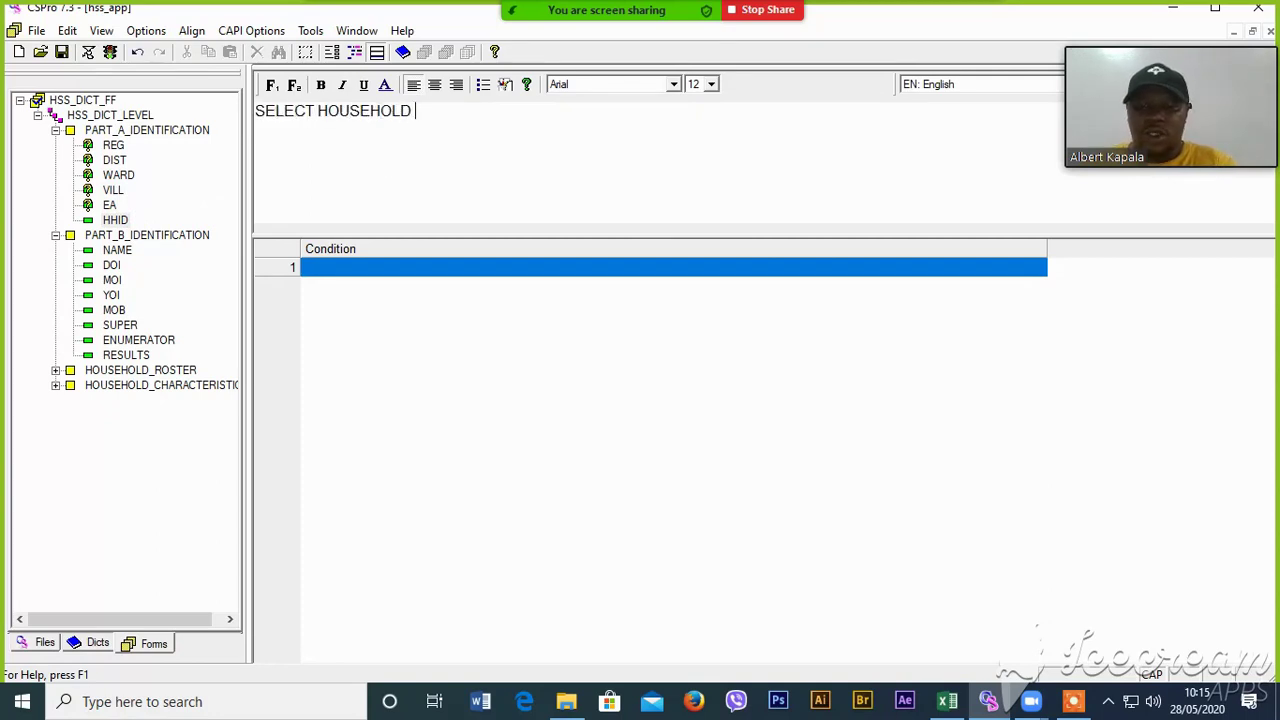
text( IDENTIFICATION)
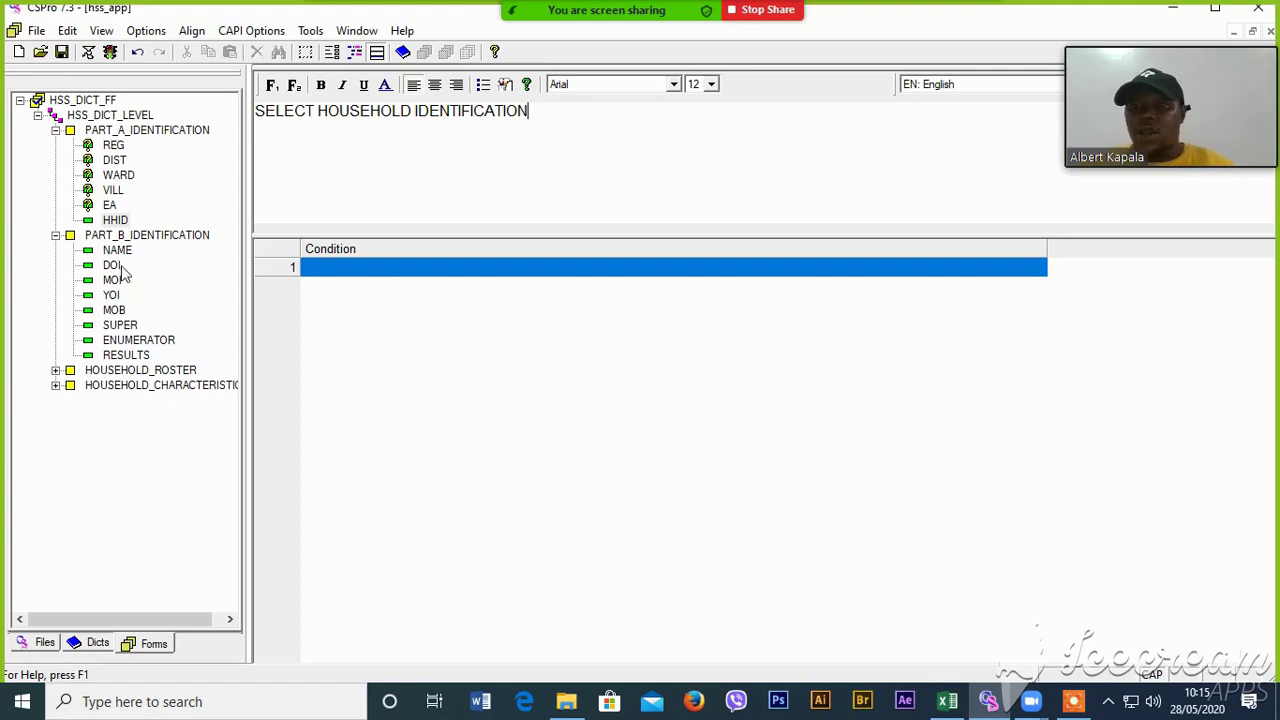
- Write question text 'WRIT EHOUSEHOLD NAME' for NAME and 'DATE' for DOI
click(121, 266)
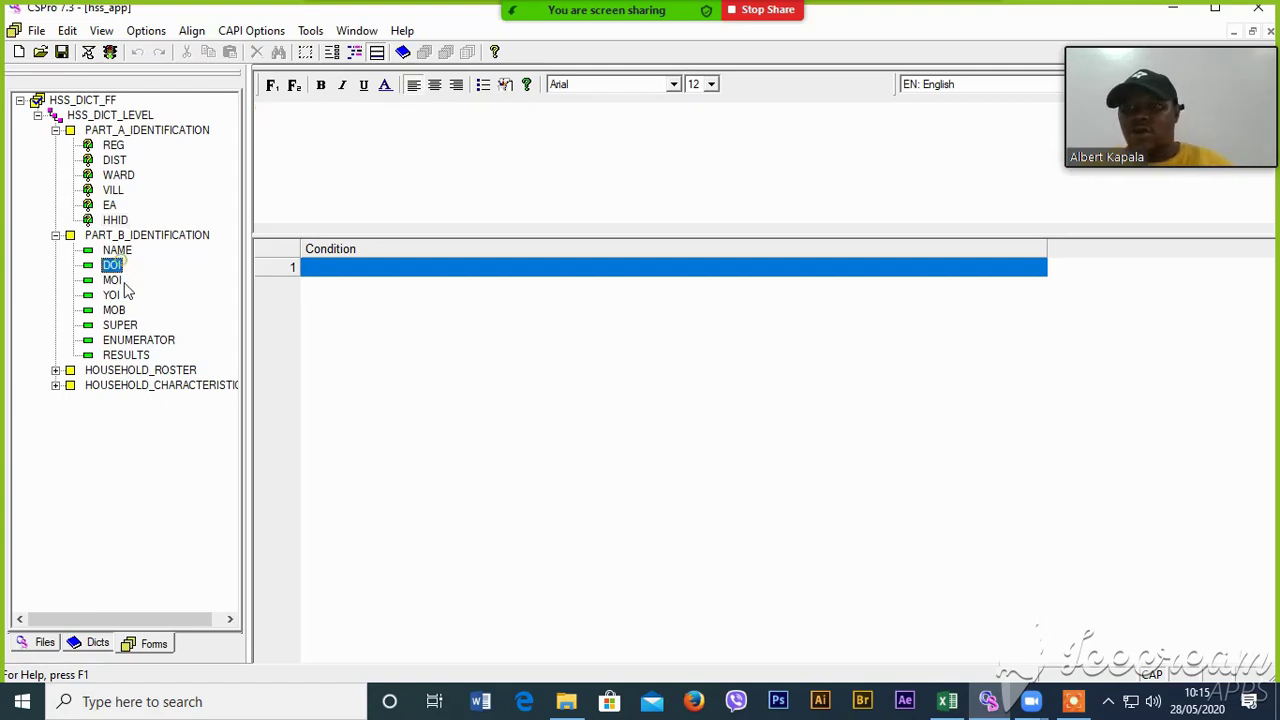
click(117, 250)
click(303, 123)
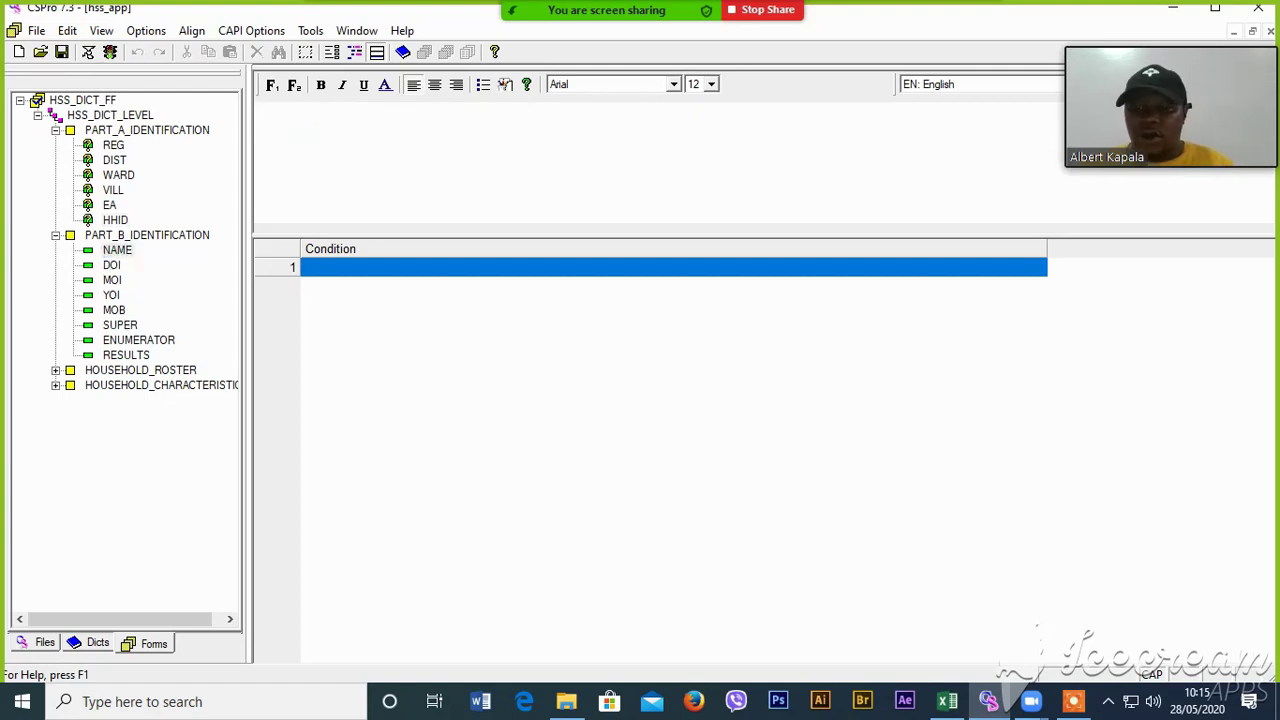
text(WRIT E)
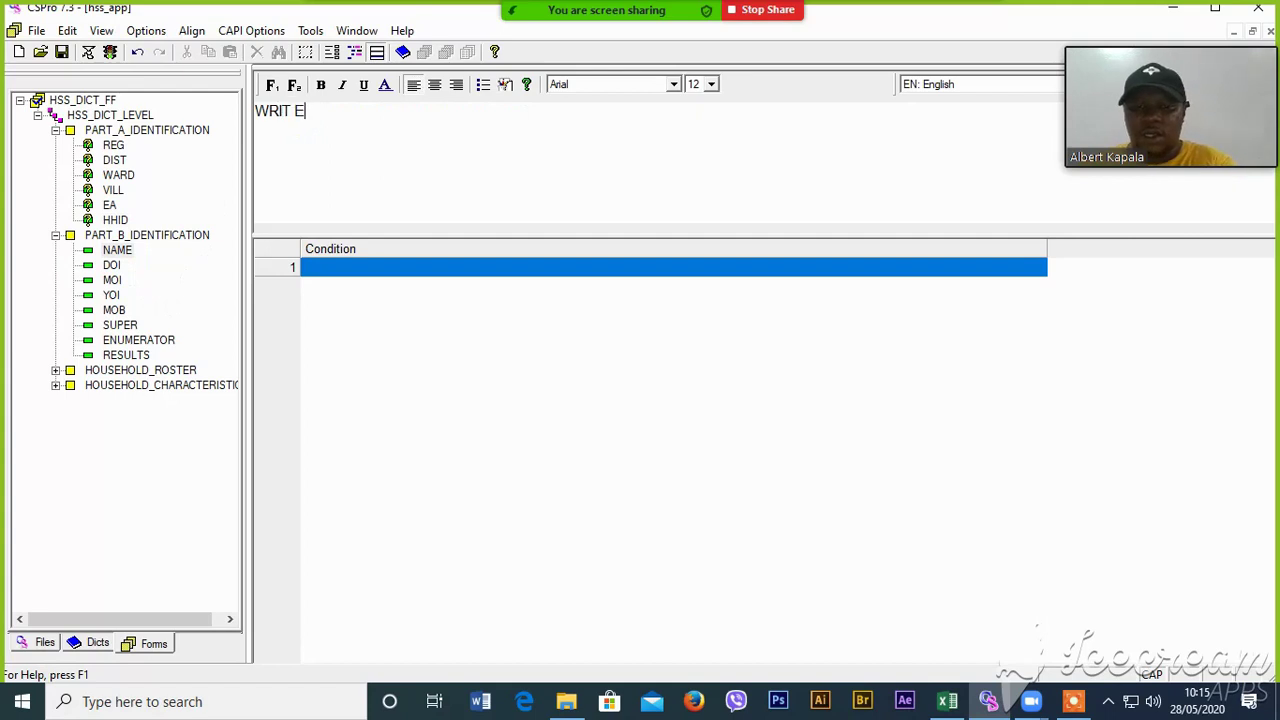
text(HOUSEHOLD N)
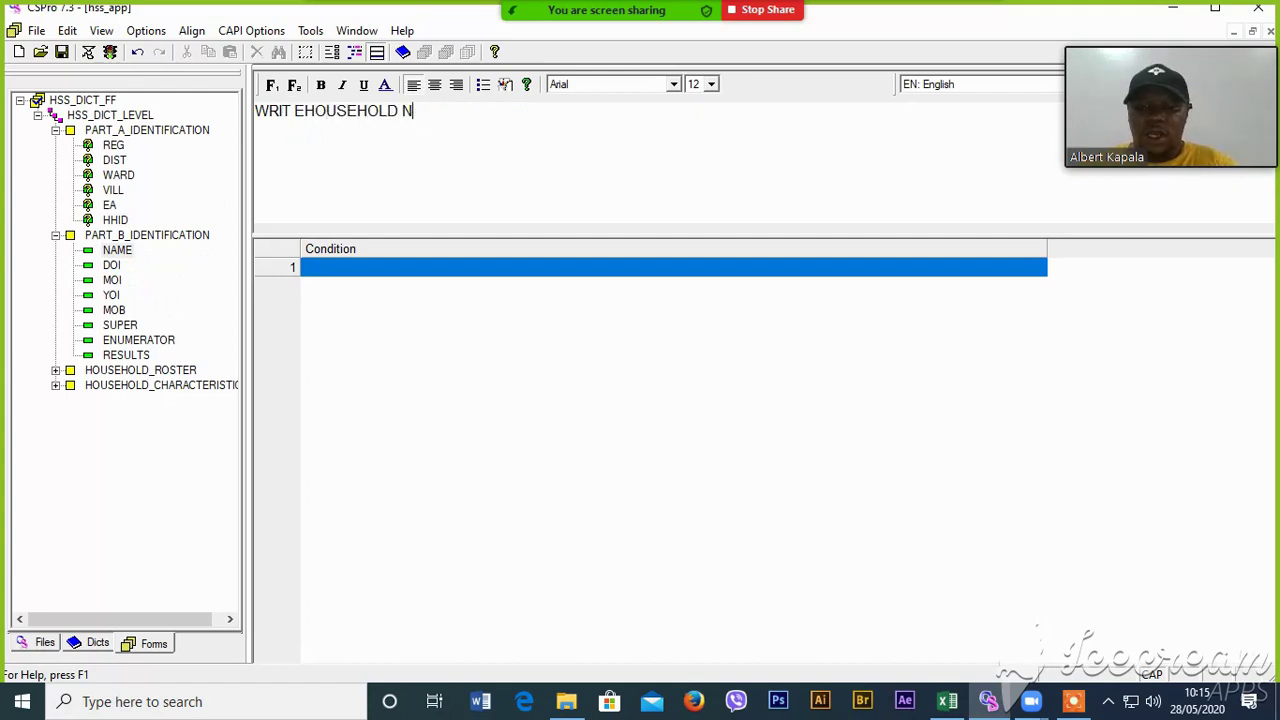
text(AME)
click(111, 265)
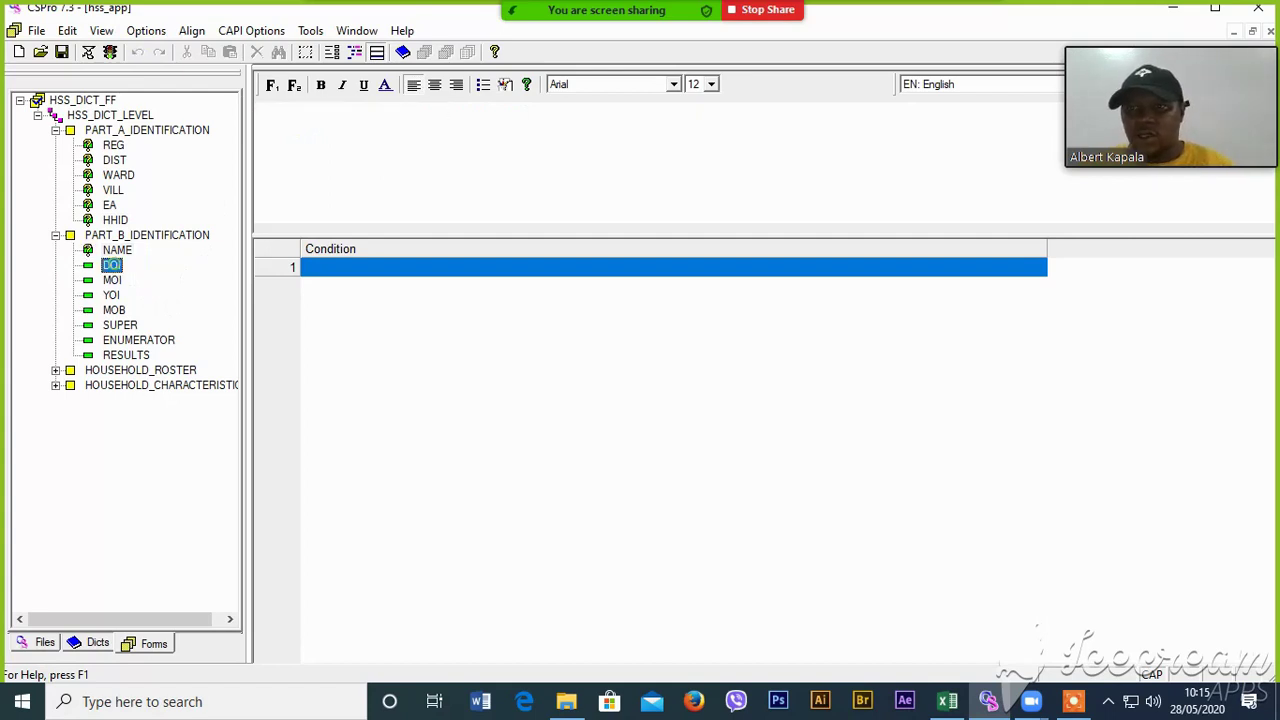
click(363, 163)
text(DATE)
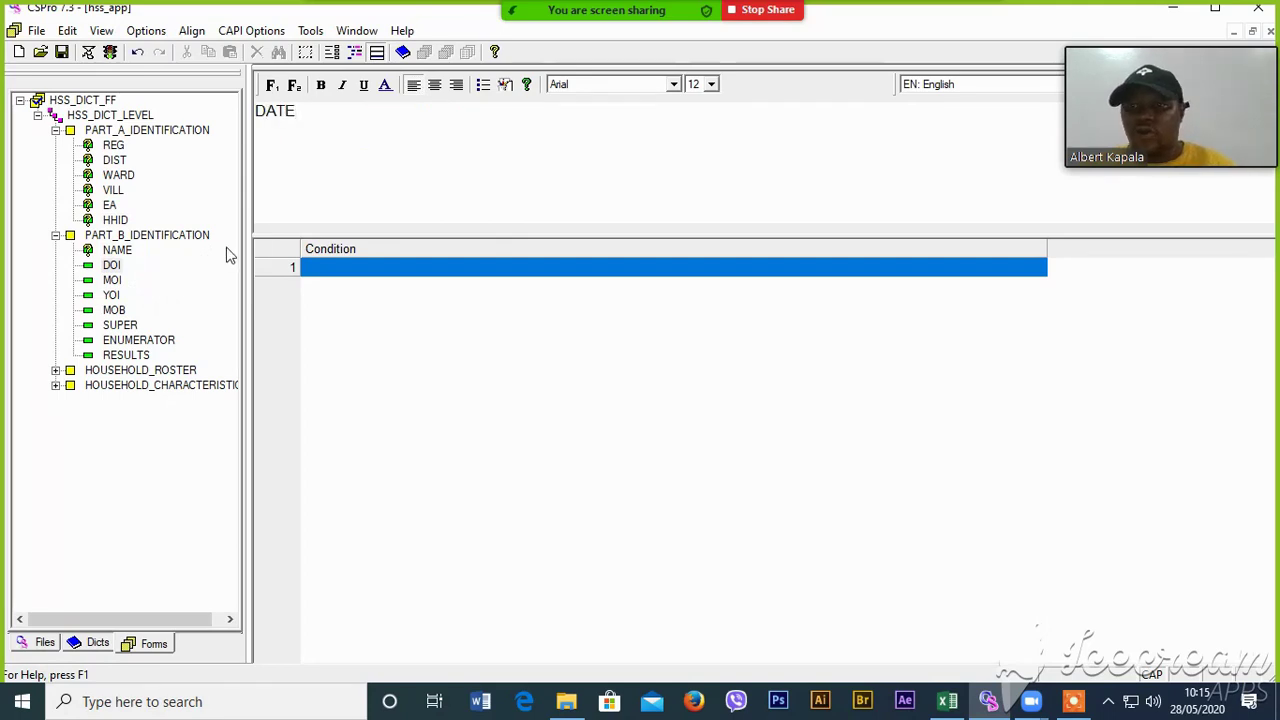
- Write 'MONTH' for MOI, 'YEAR' for YOI and 'MOBILE NUMBER OF HOUSEHOD HEA' for MOB
click(115, 281)
click(341, 175)
text(MO)
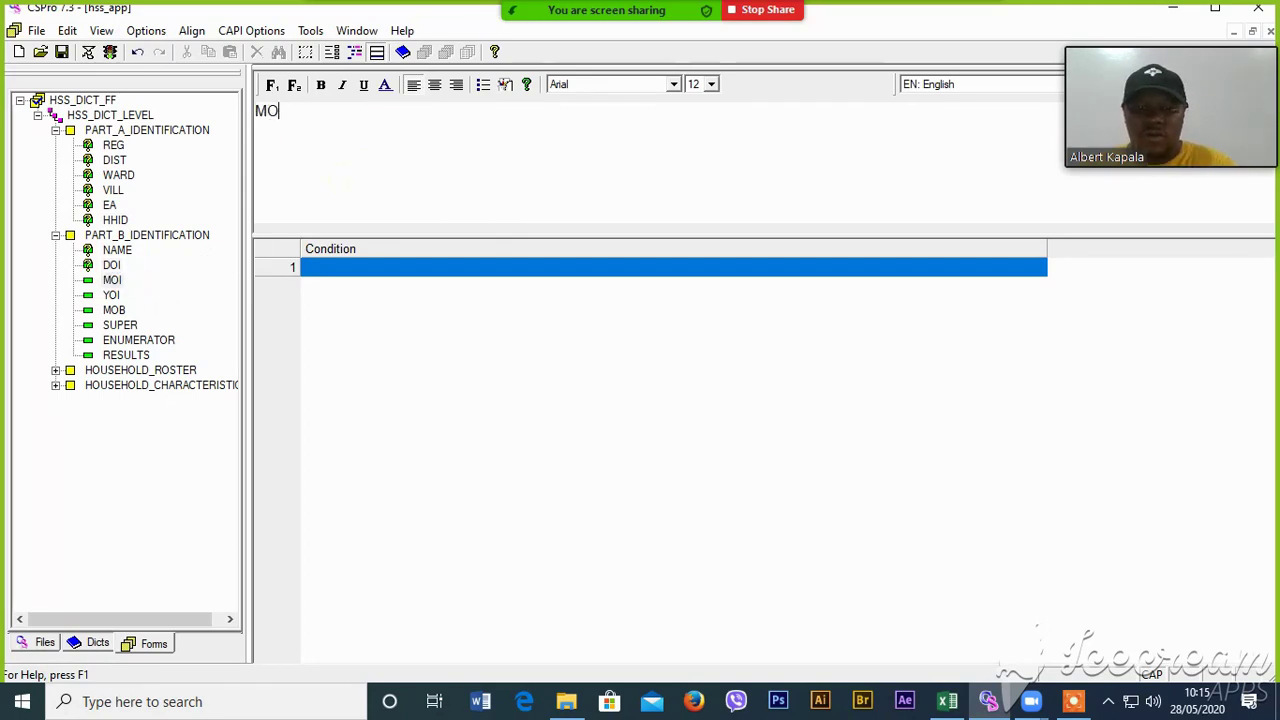
text(NTH)
click(111, 295)
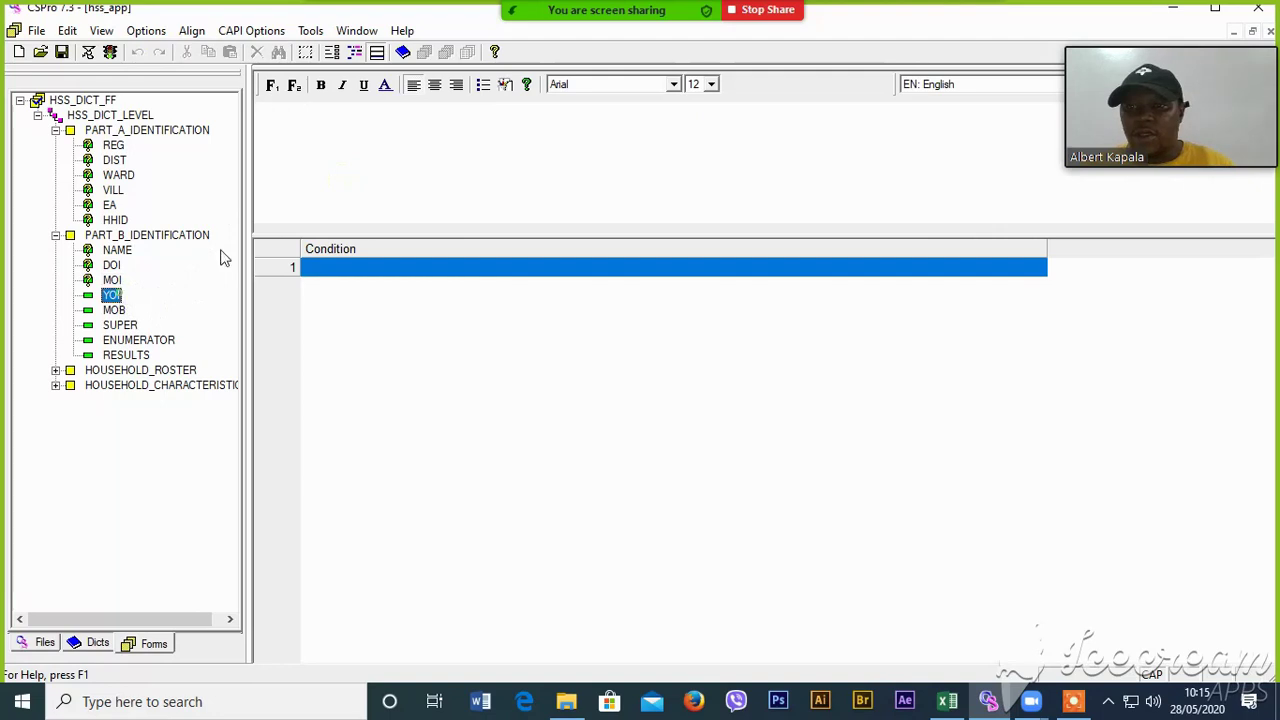
click(455, 172)
text(YEAR)
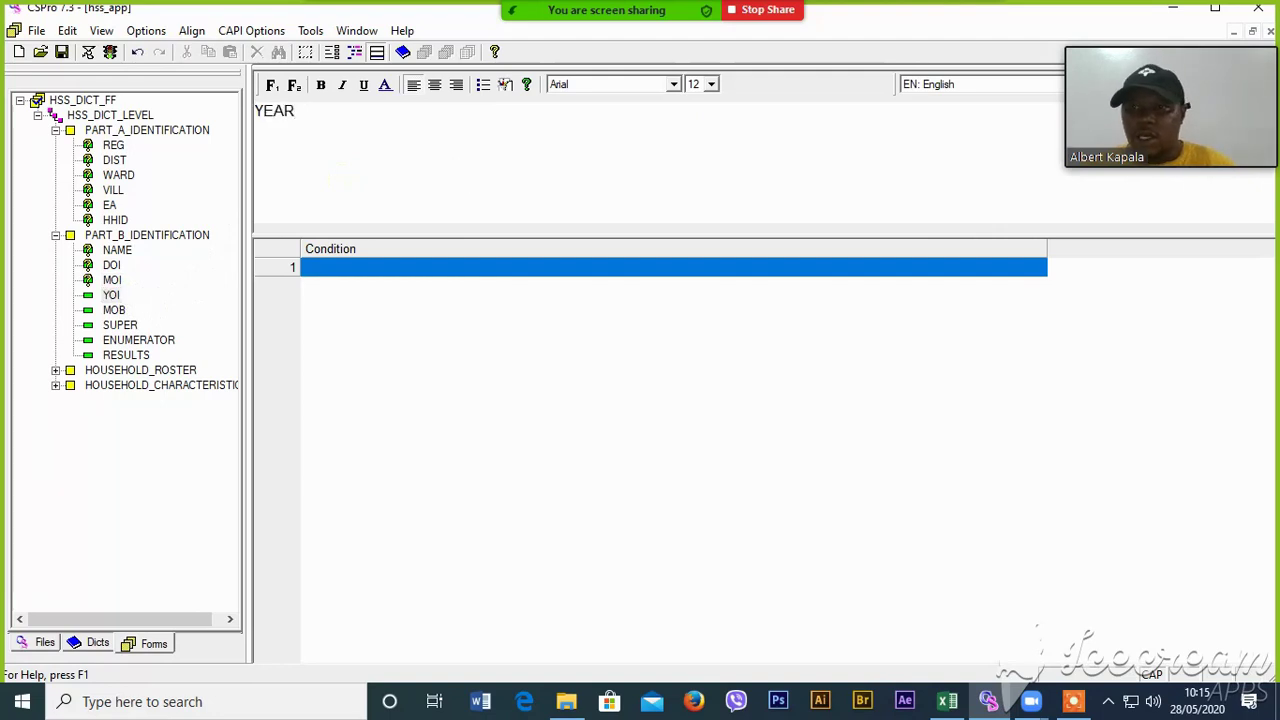
click(118, 313)
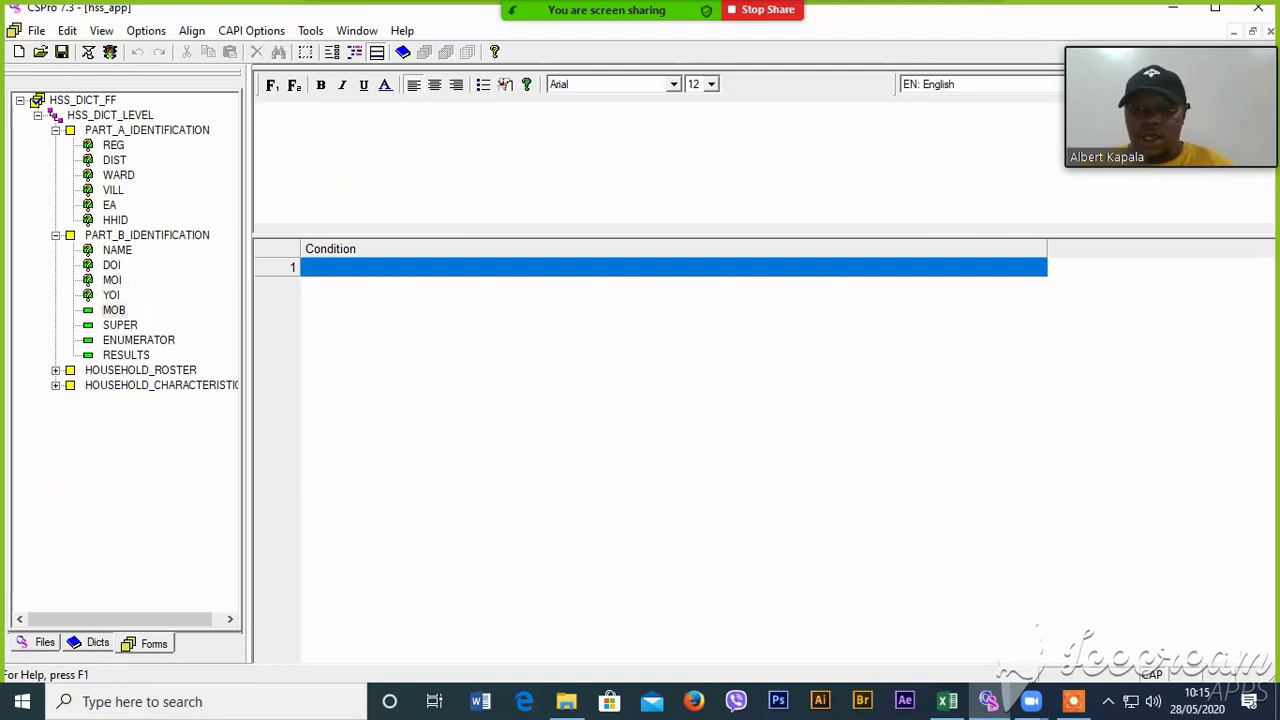
click(111, 265)
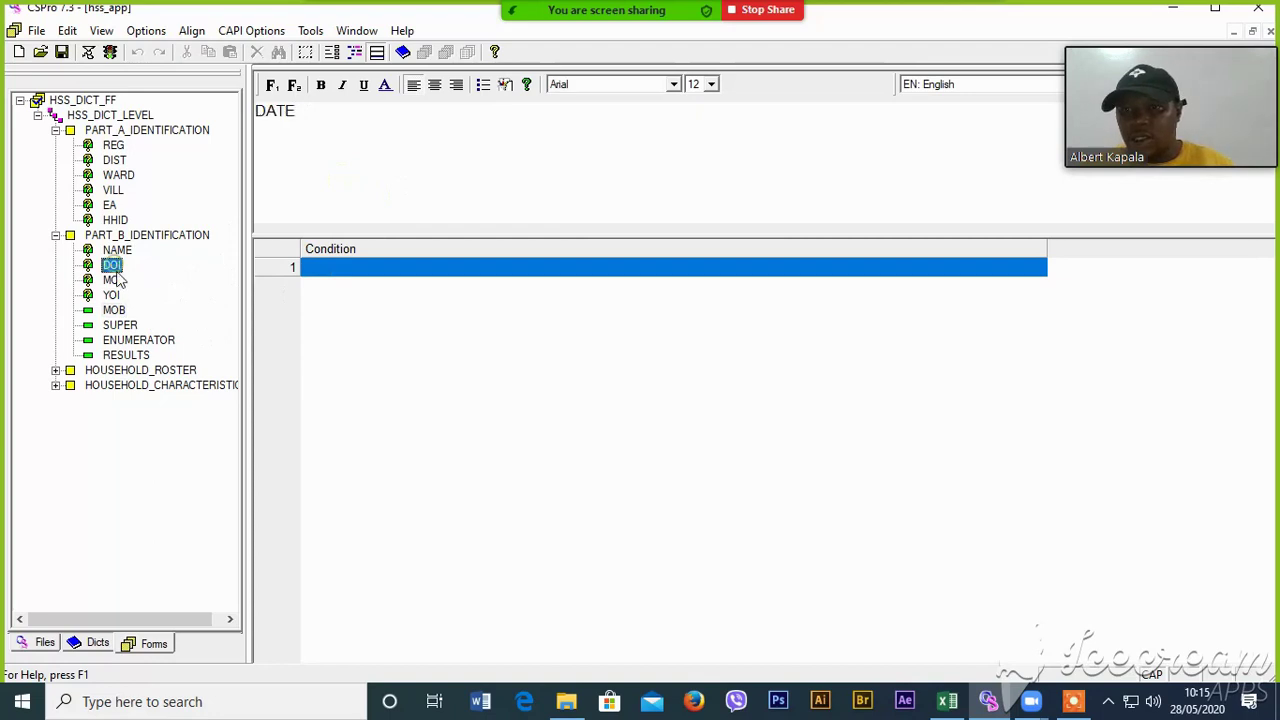
click(112, 280)
click(113, 310)
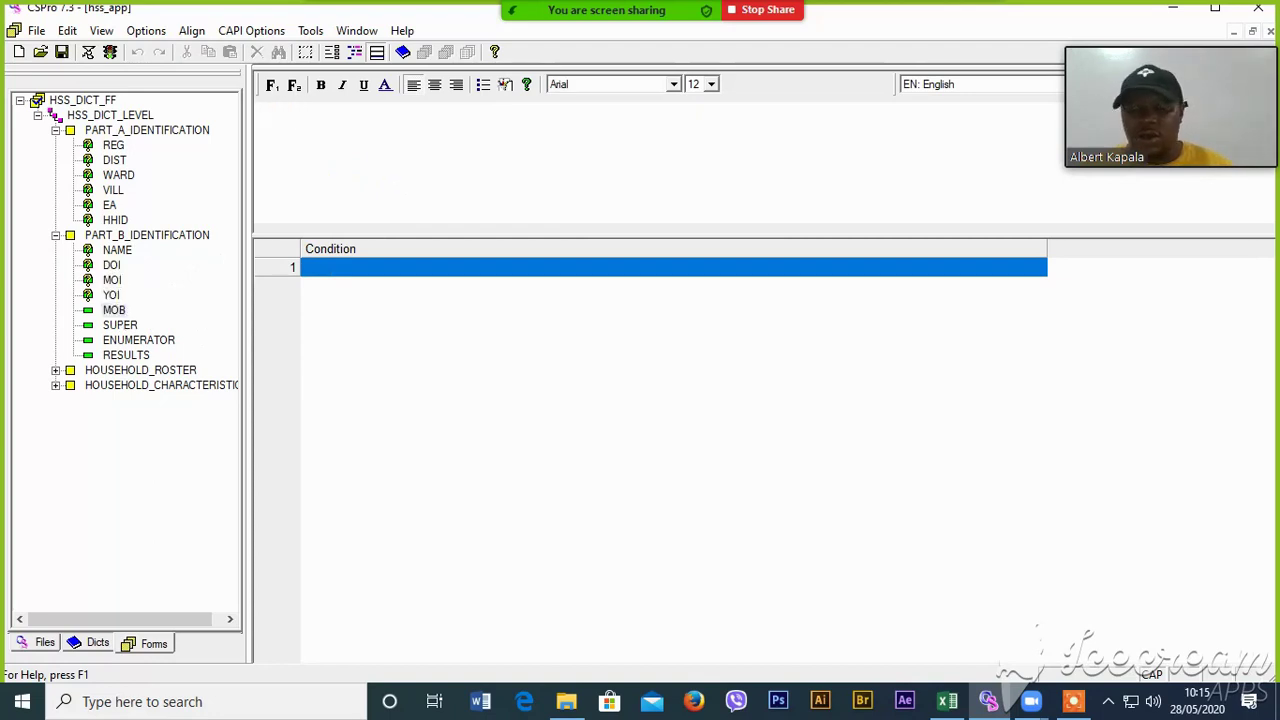
text(MOBILE NUM)
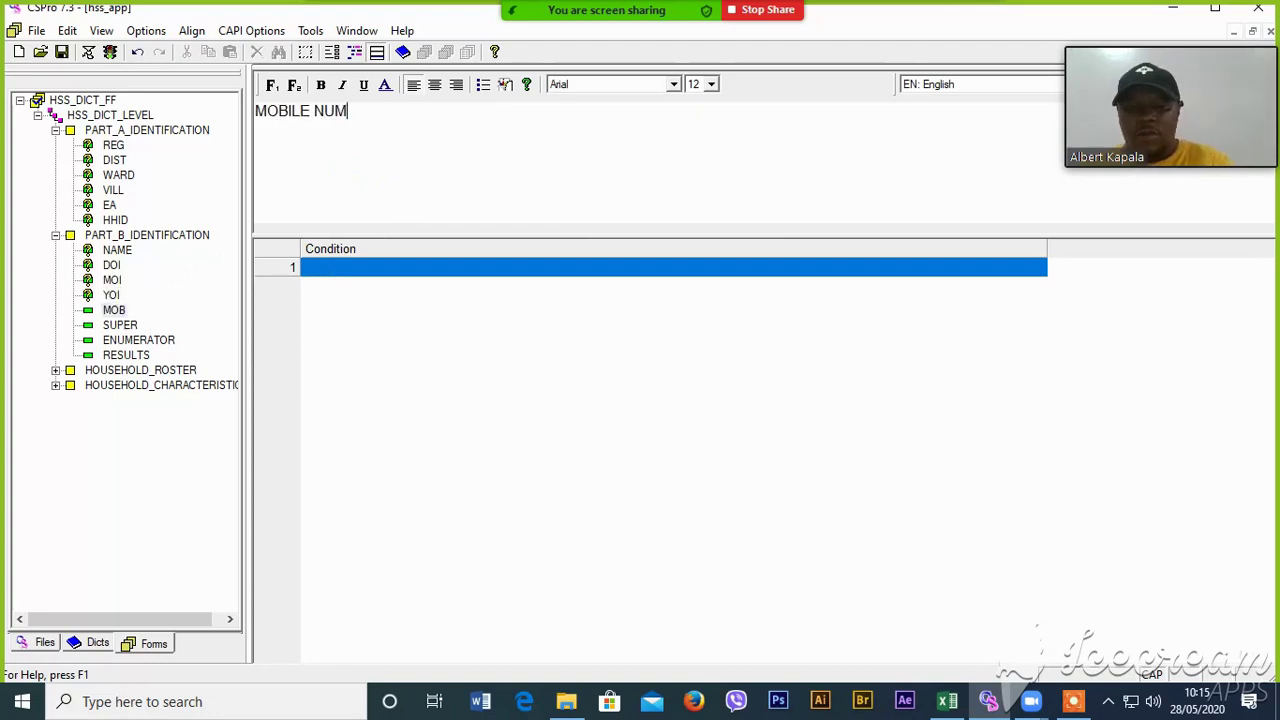
text(BER OF HOUSE)
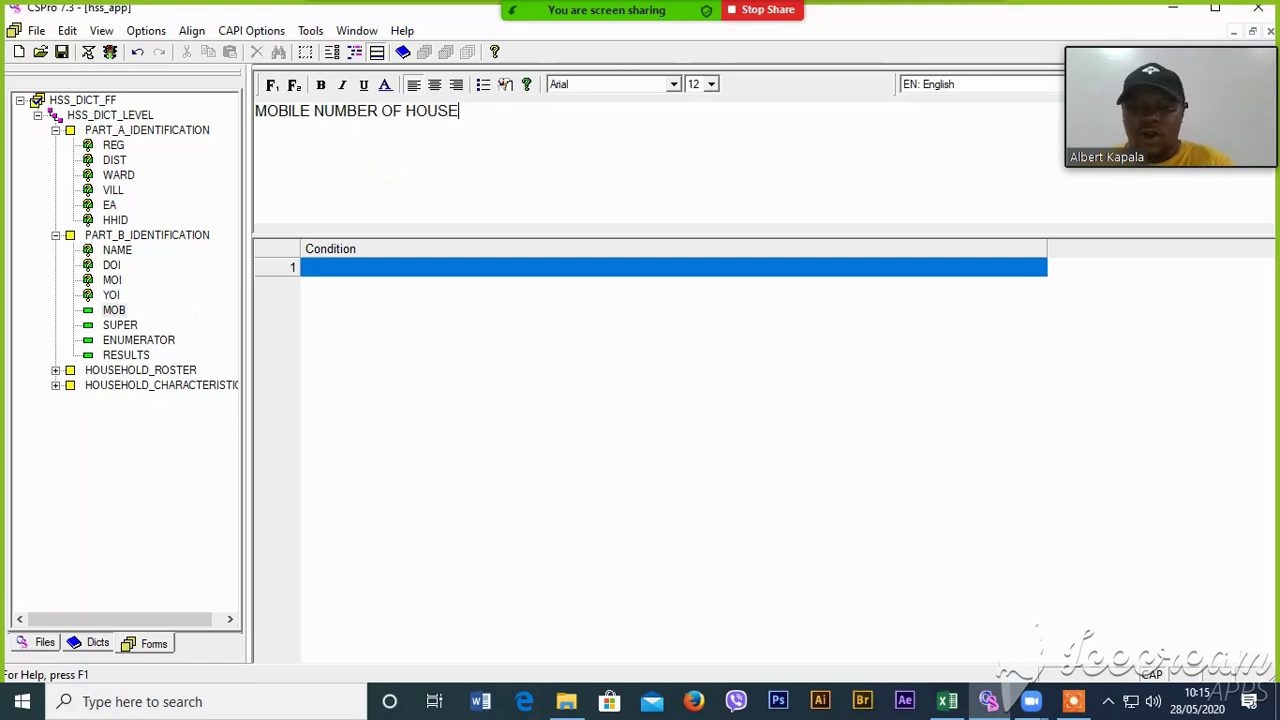
text(HOD HEAD)
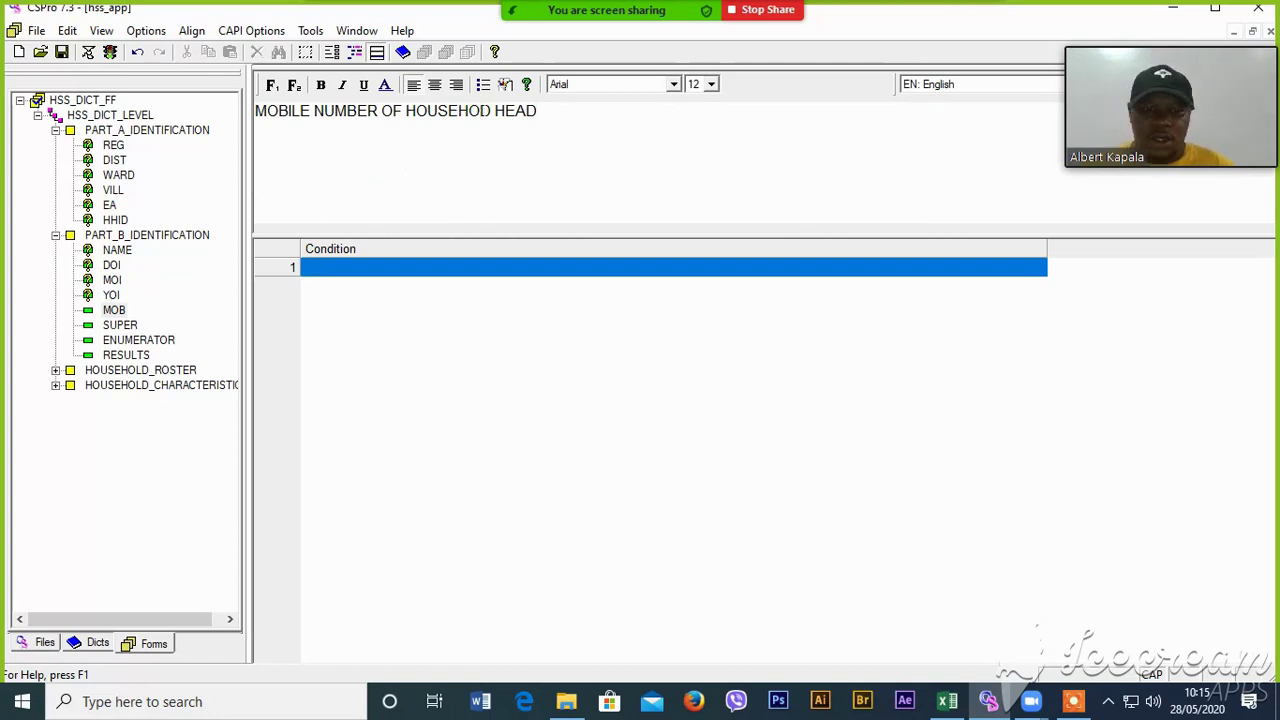
- Write 'SUPER'S NAME' for SUPER and 'ENUMERATOR'S NAME' for ENUMERATOR
click(119, 325)
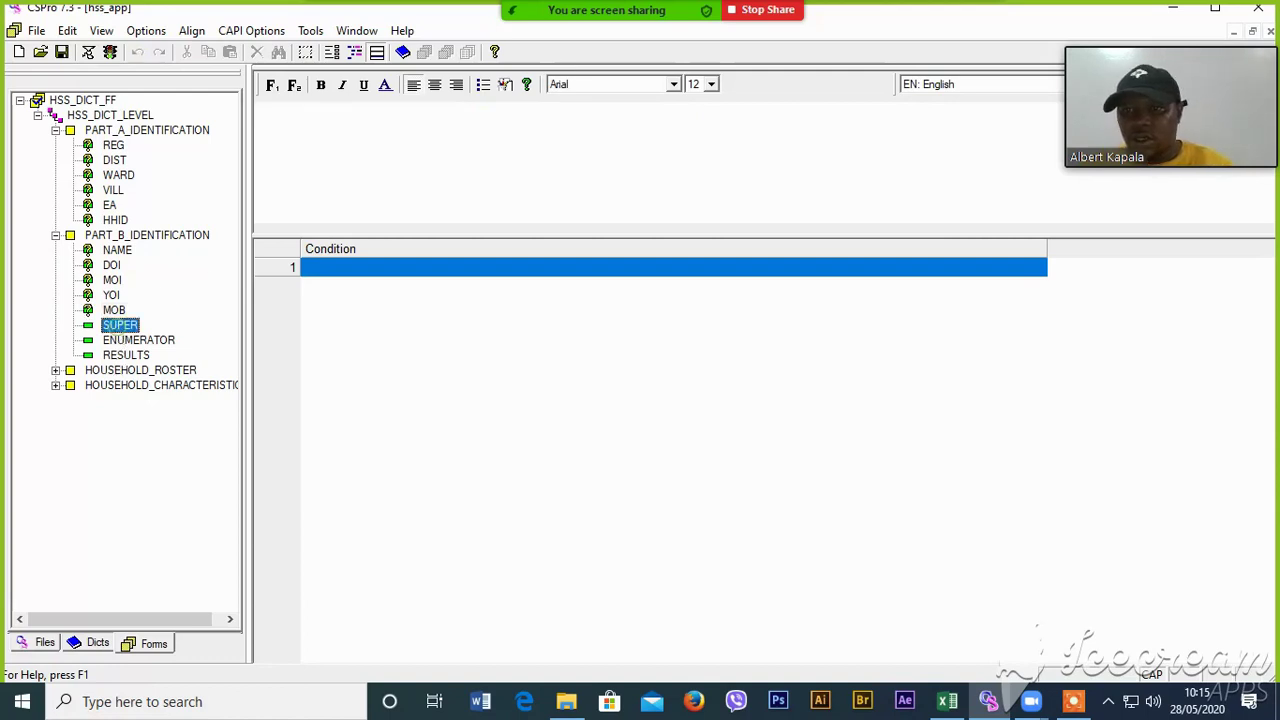
click(397, 163)
text(SUPER)
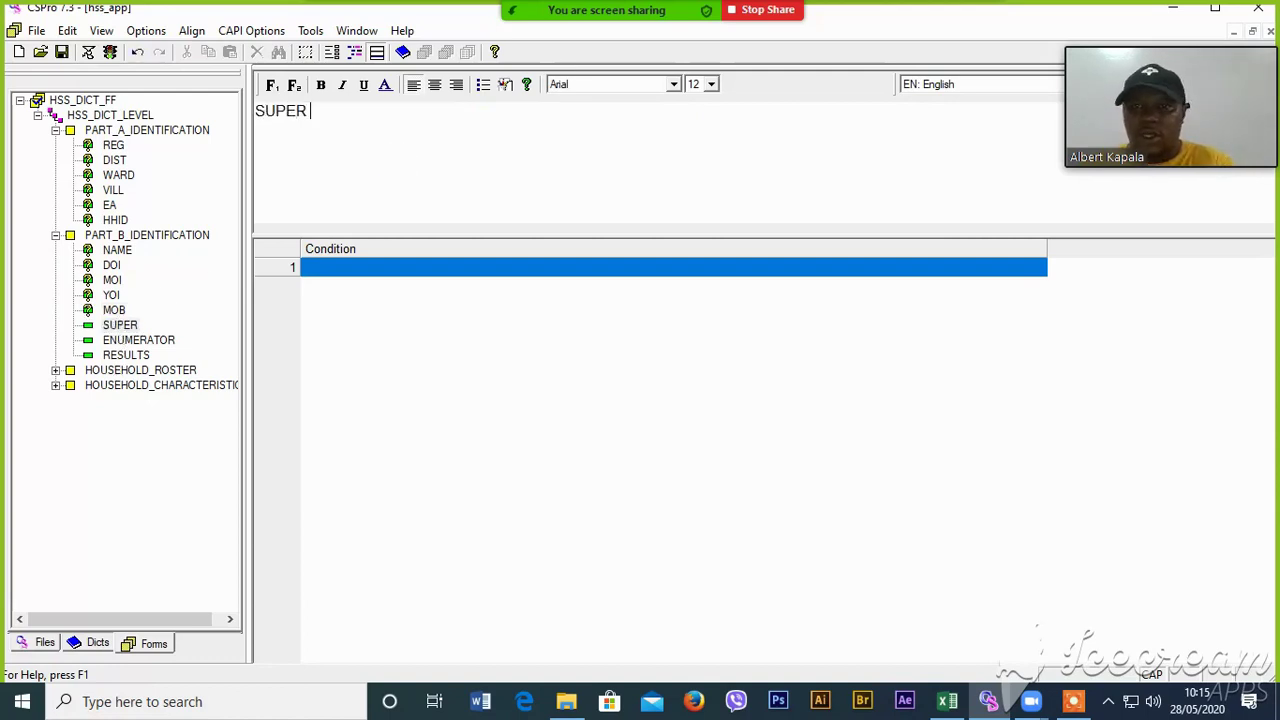
text('S NA)
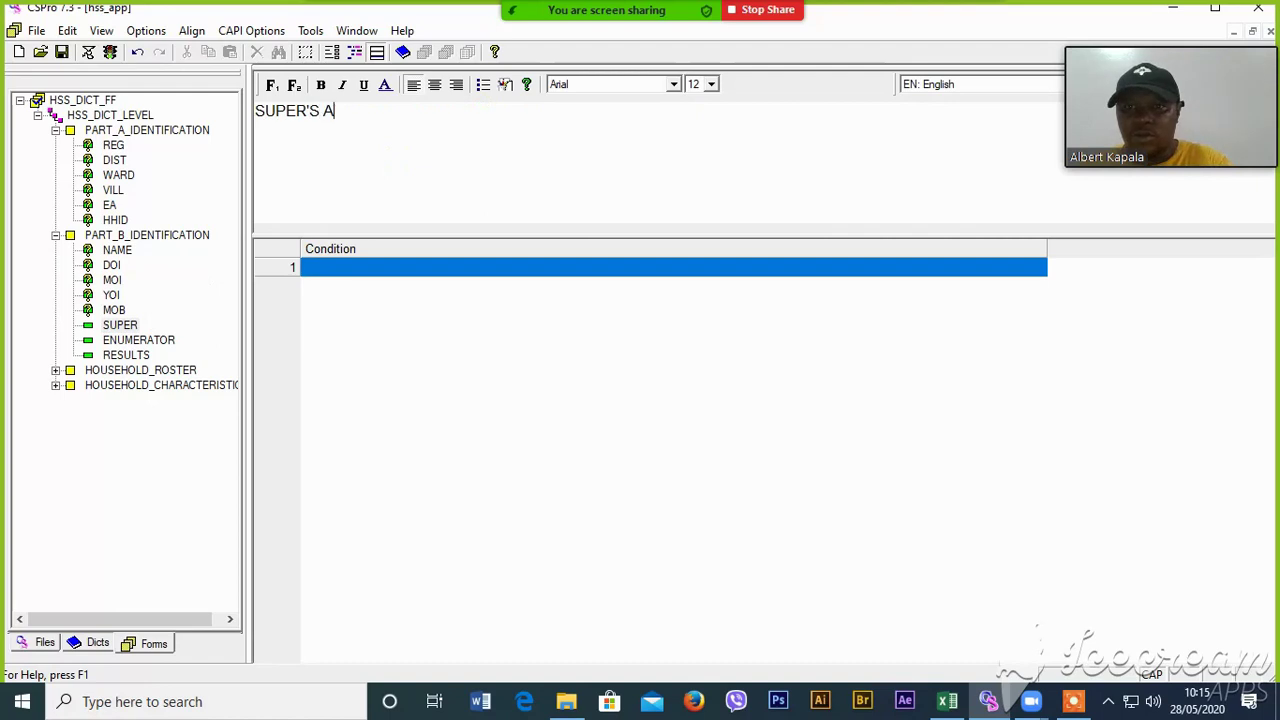
key(BackSpace)
text(NAME)
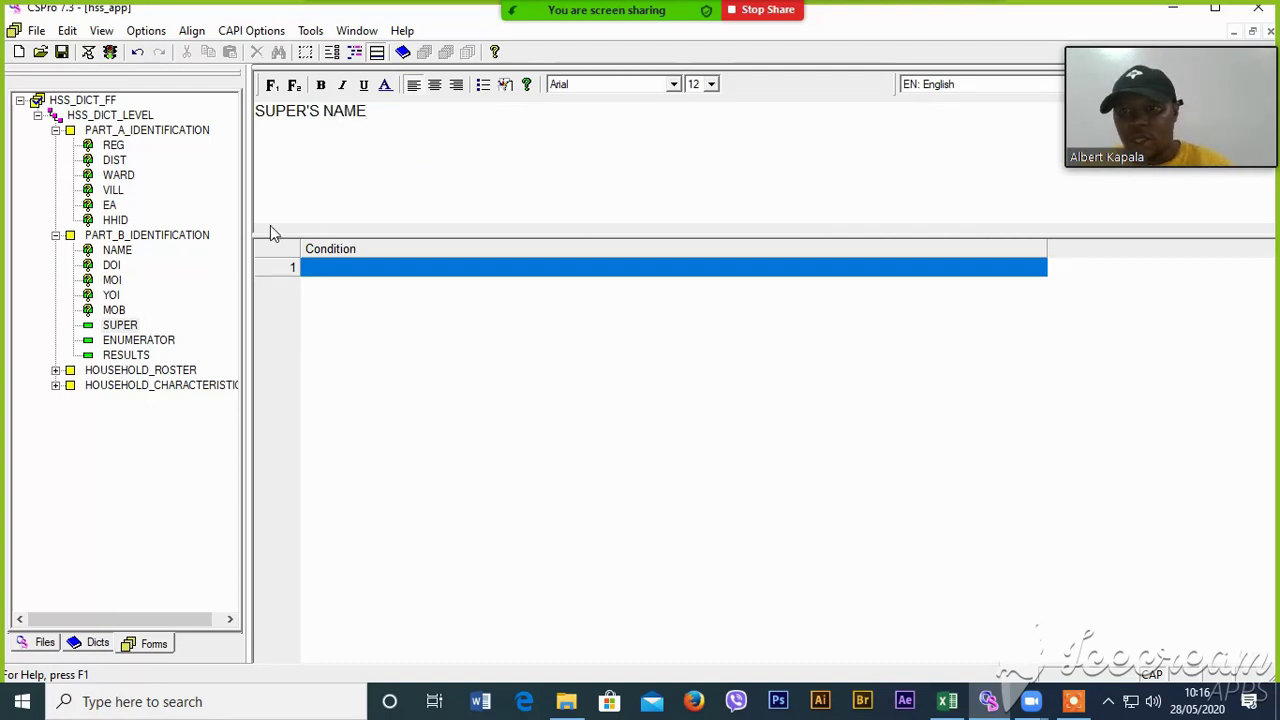
click(138, 340)
click(349, 179)
text(EN)
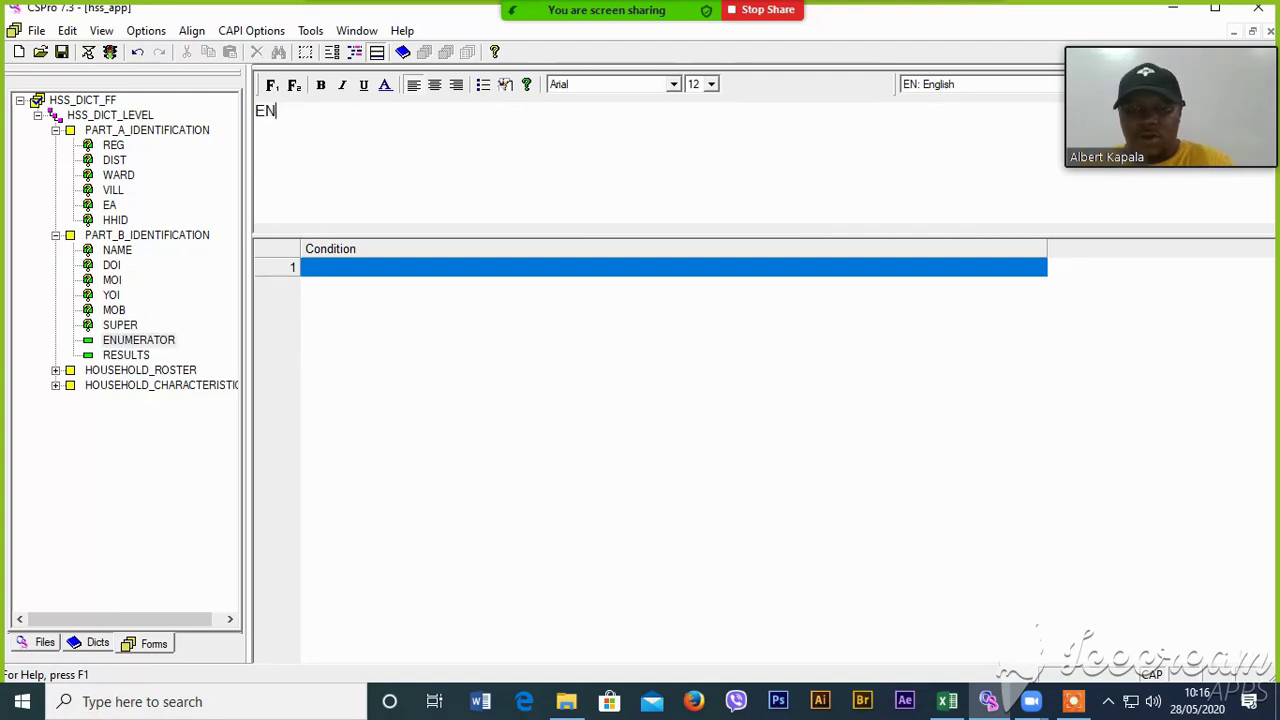
text(UMERATOR)
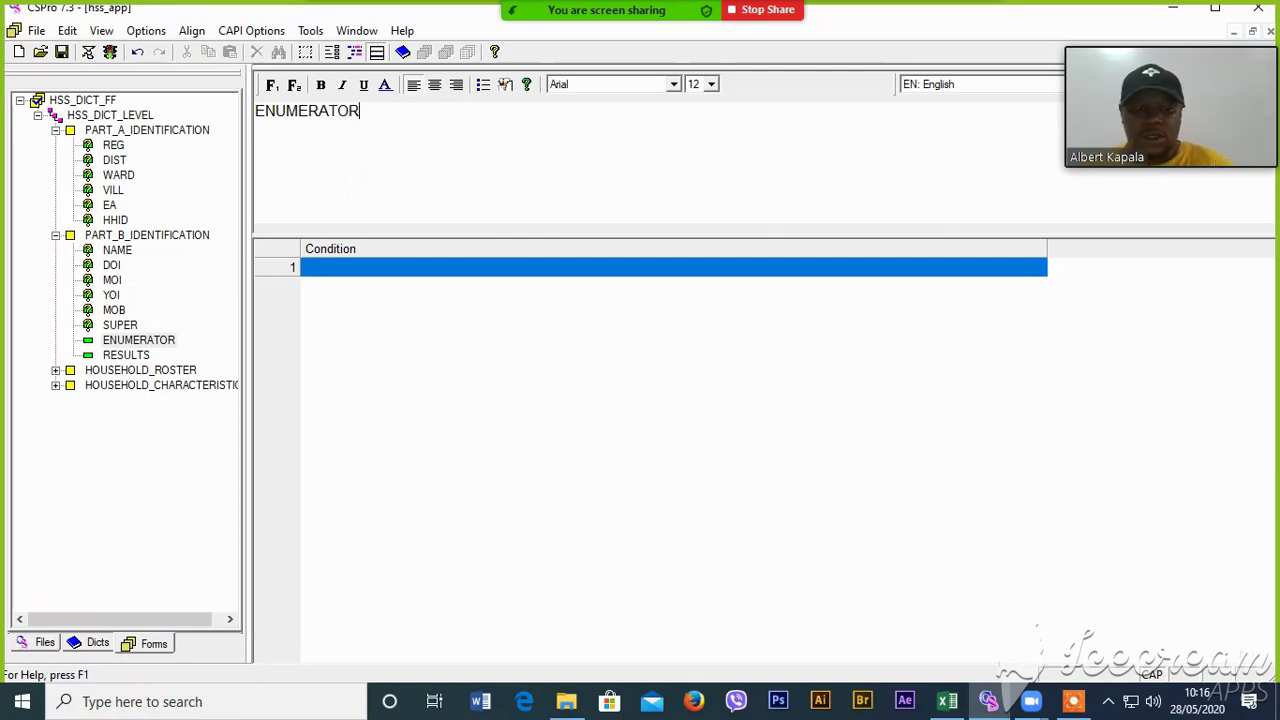
text('S NAME)
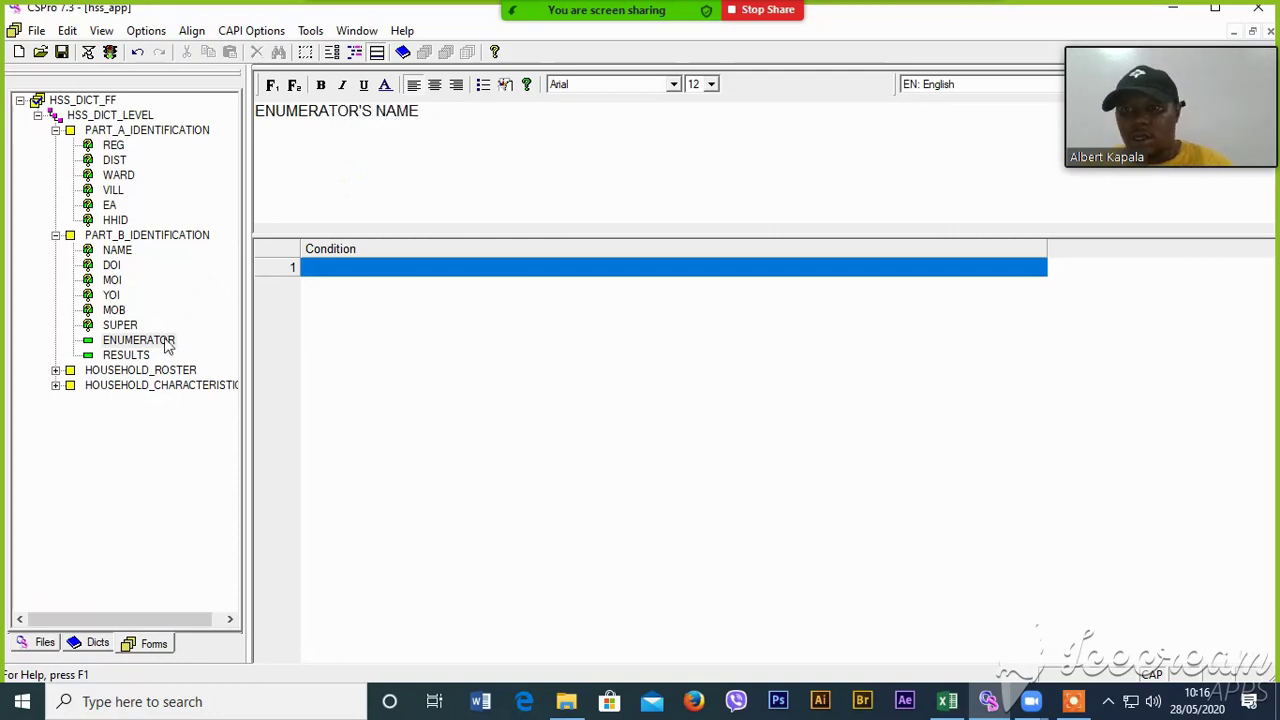
- Write 'RESULTS OF INTERVIEW' for RESULTS and expand the HOUSEHOLD_ROSTER items
click(128, 355)
click(434, 160)
text(RESU)
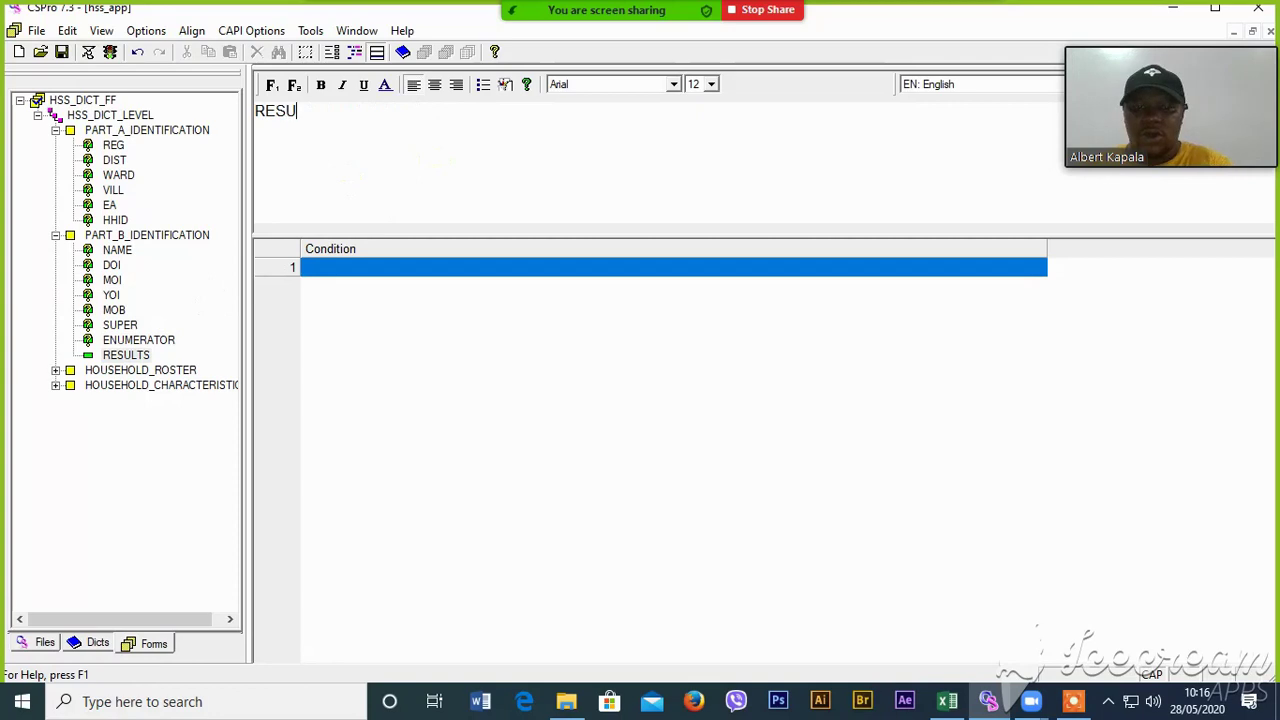
text(LTS IF)
key(BackSpace)
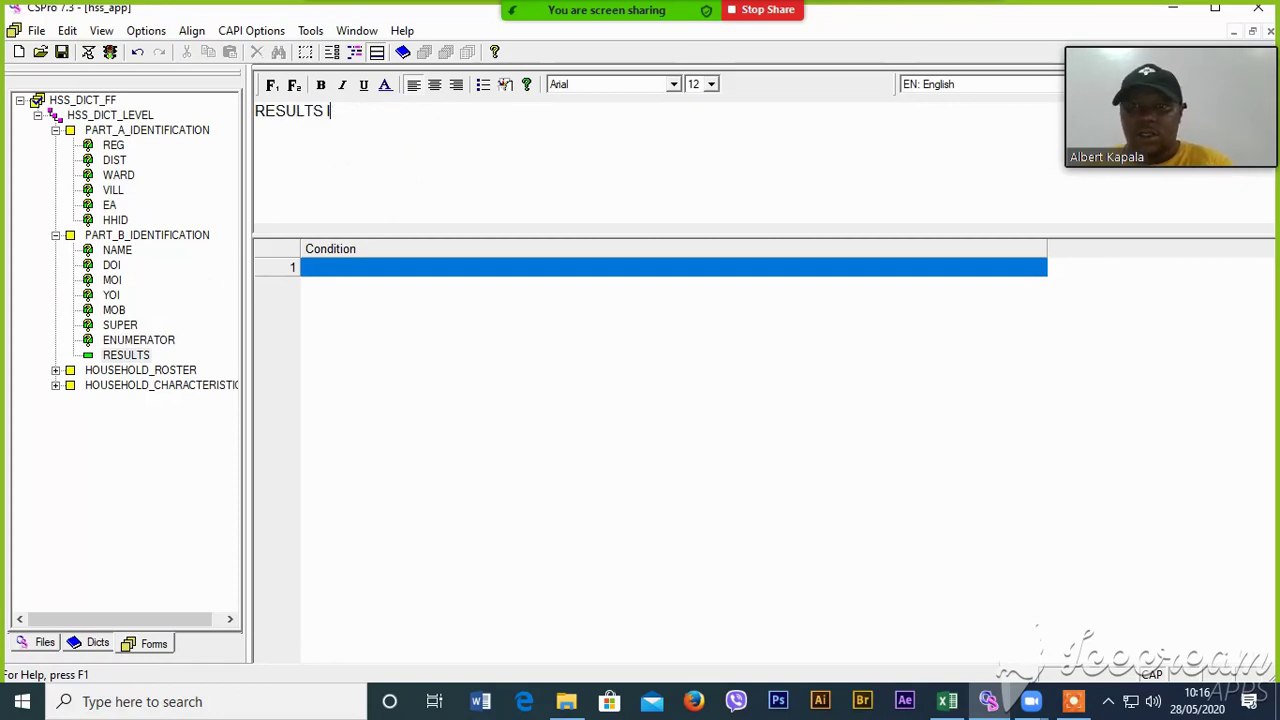
text(F INTERVIEW)
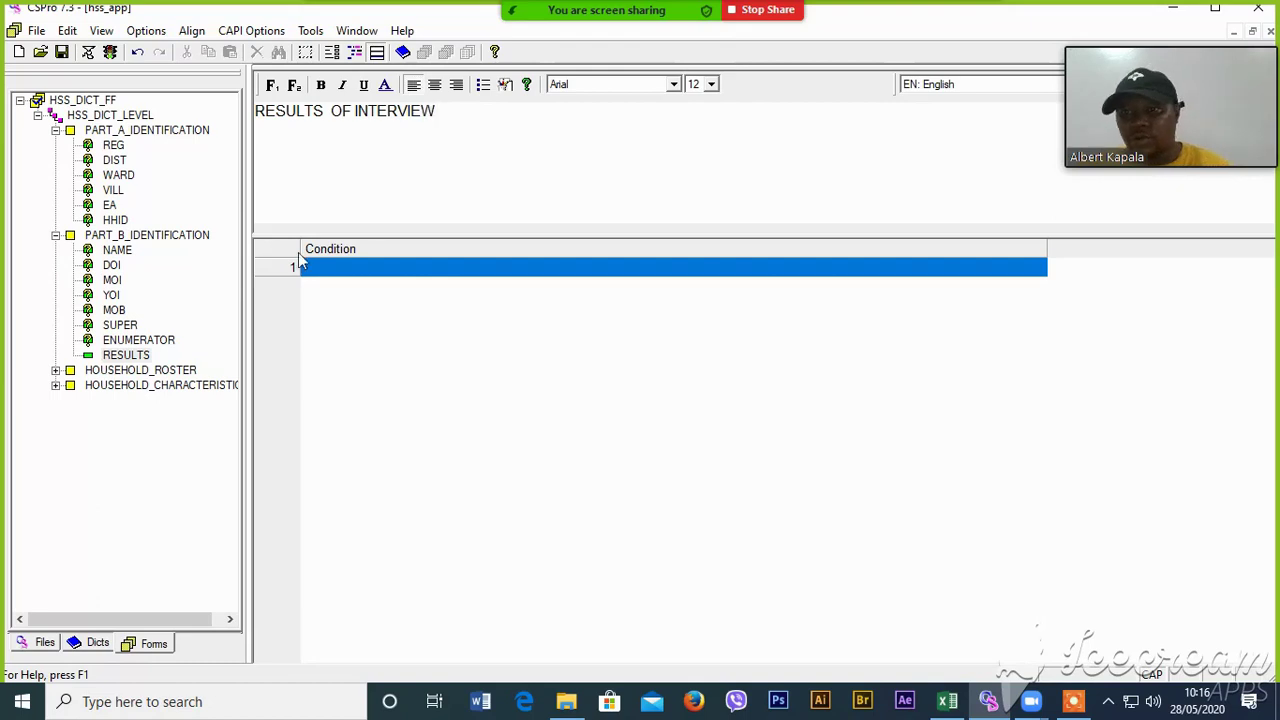
click(56, 370)
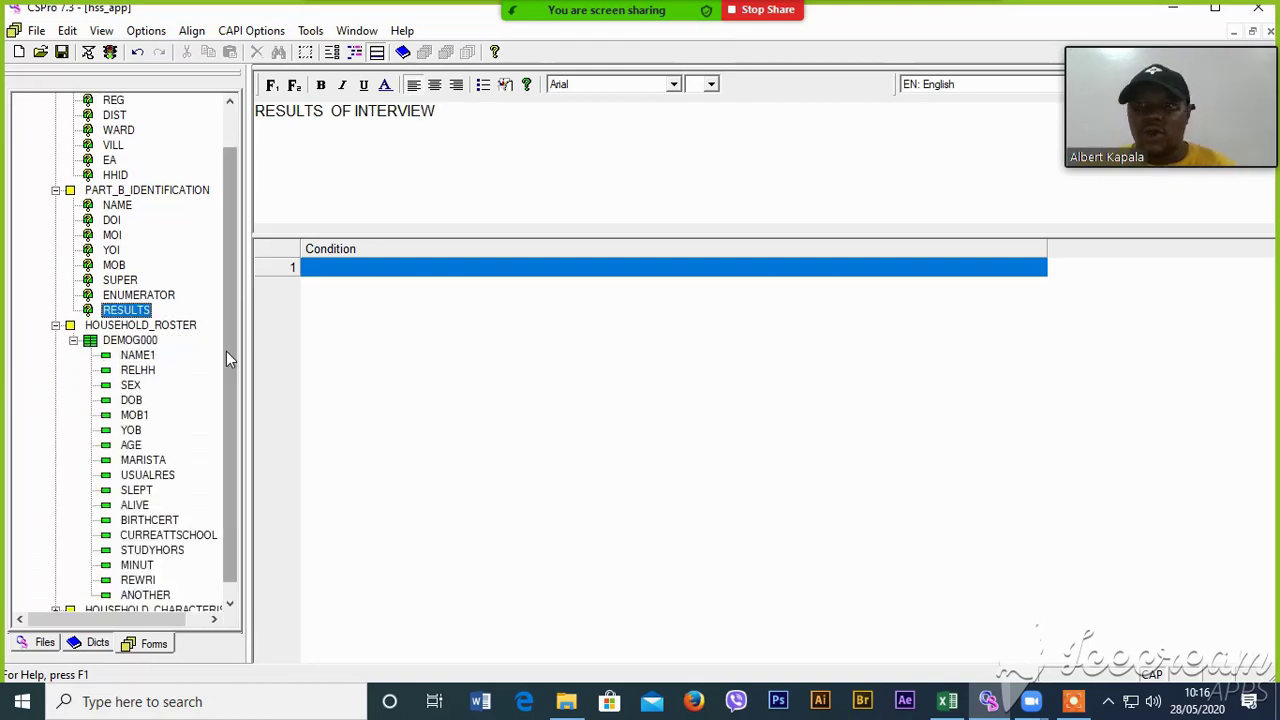
- Copy question 1's full text from cell A4 on Excel's DEMOGRAPHIC sheet
click(947, 705)
click(330, 652)
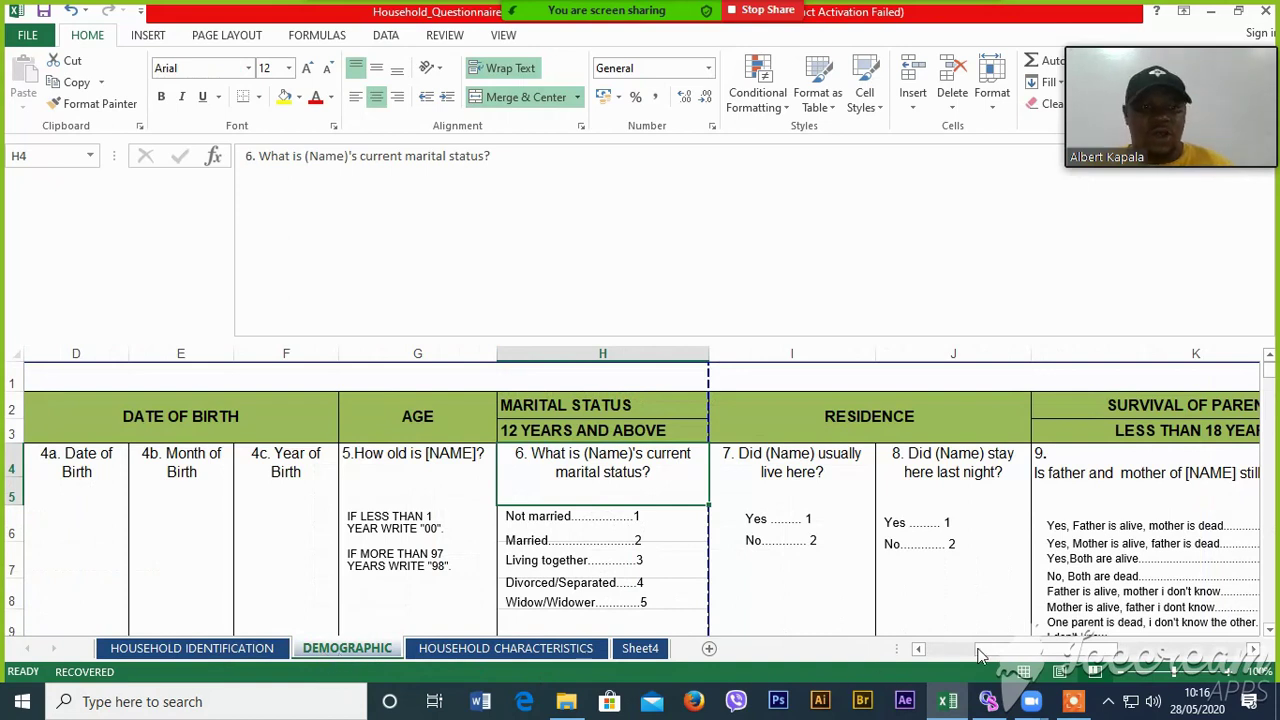
drag(985, 650, 912, 653)
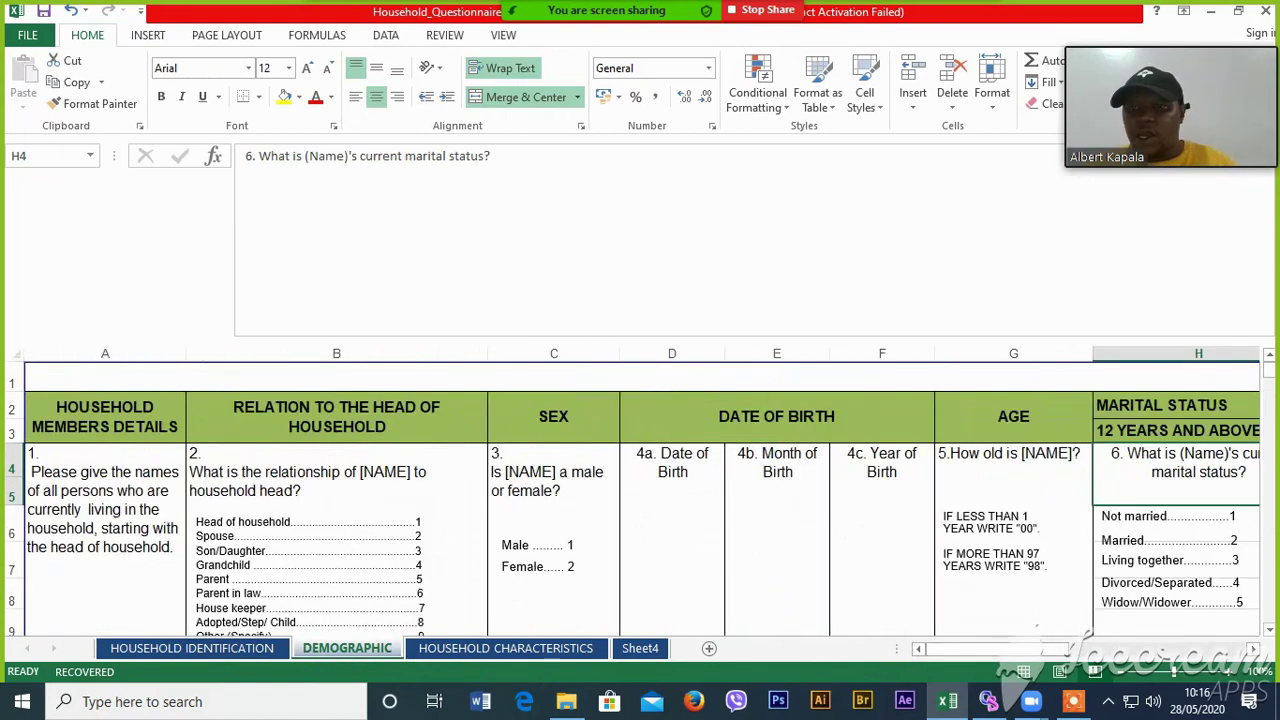
click(131, 550)
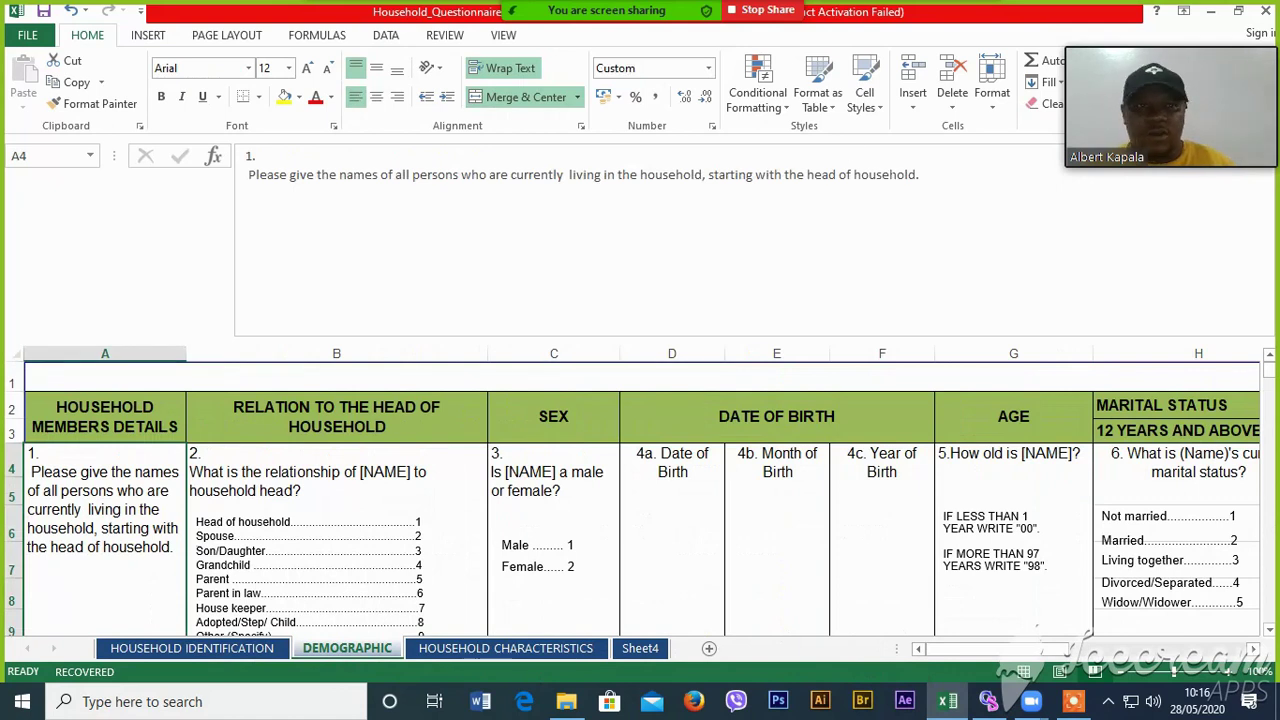
drag(922, 174, 230, 170)
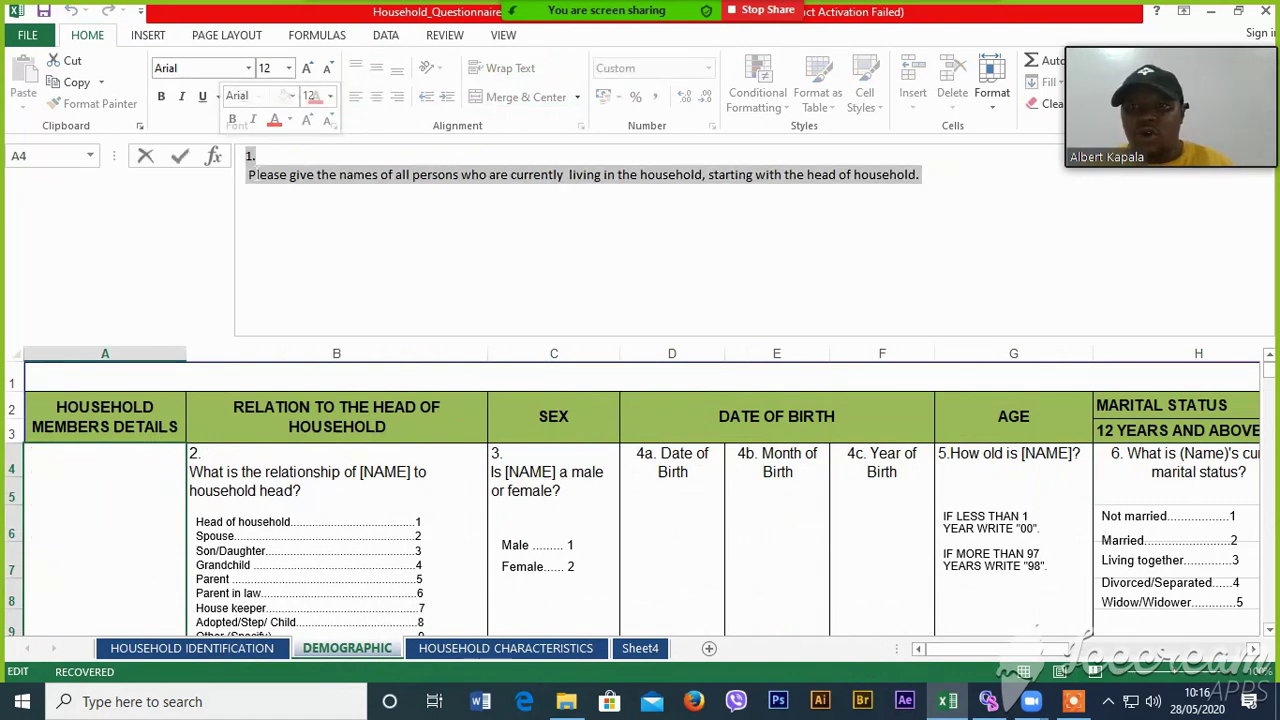
right_click(250, 168)
click(303, 210)
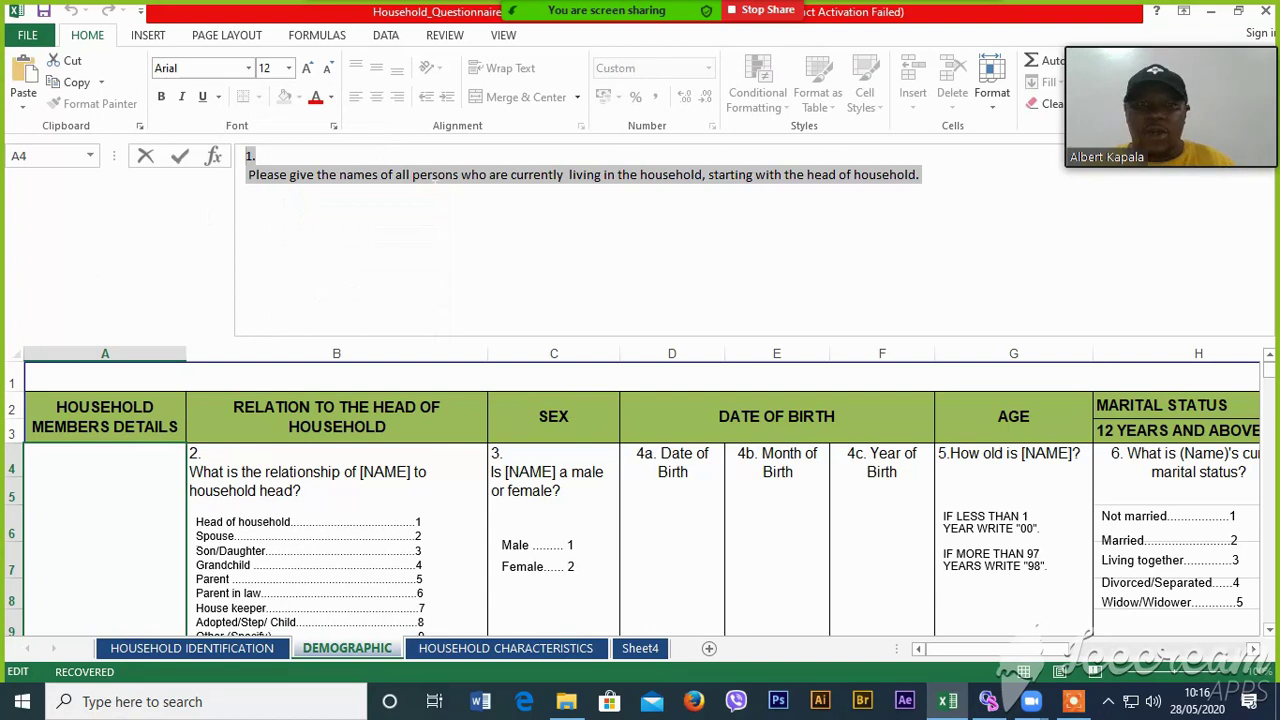
- Paste it as NAME1's question text, prefixed with 'Q' so it reads 'Q1. Please give the names…' on one line
click(988, 701)
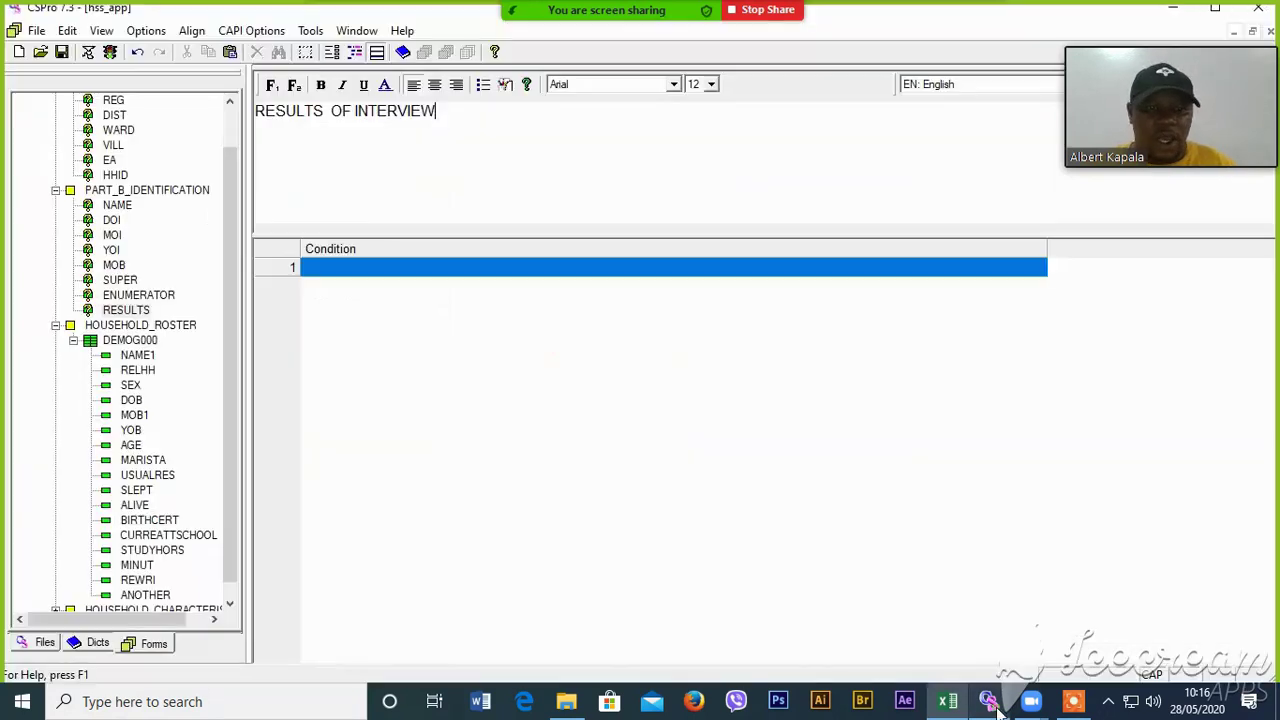
click(138, 356)
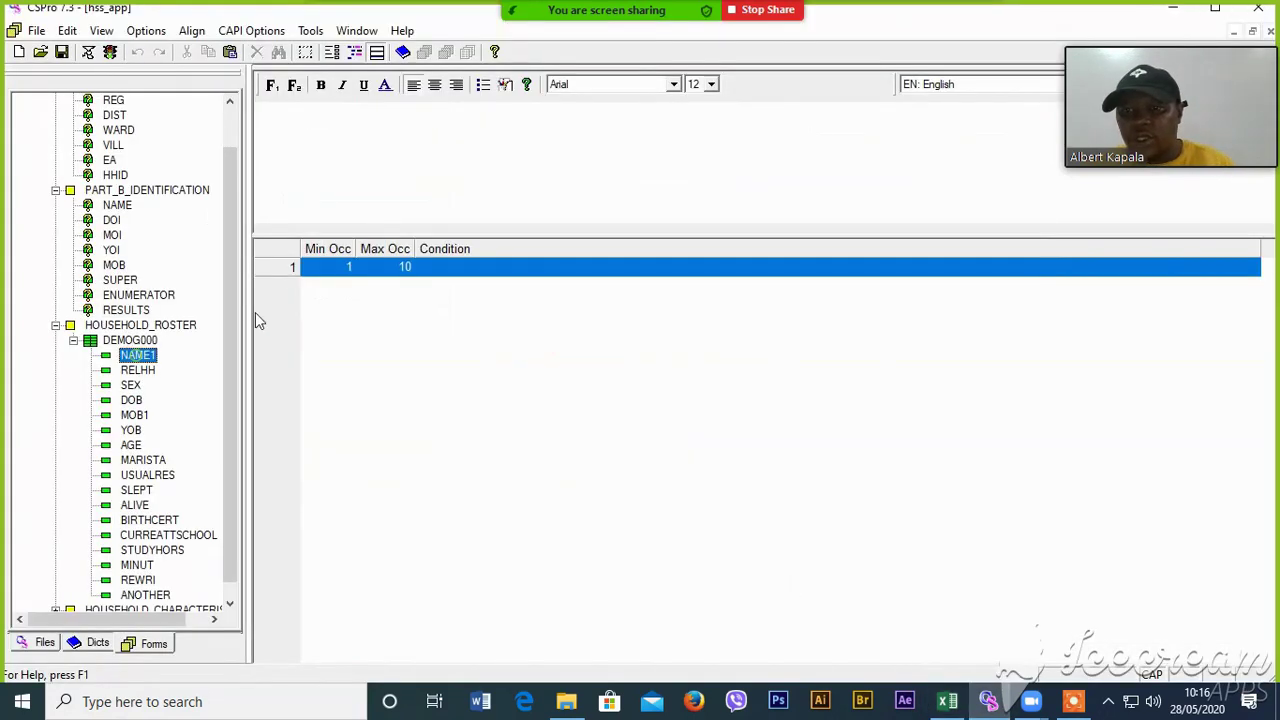
right_click(304, 110)
click(343, 160)
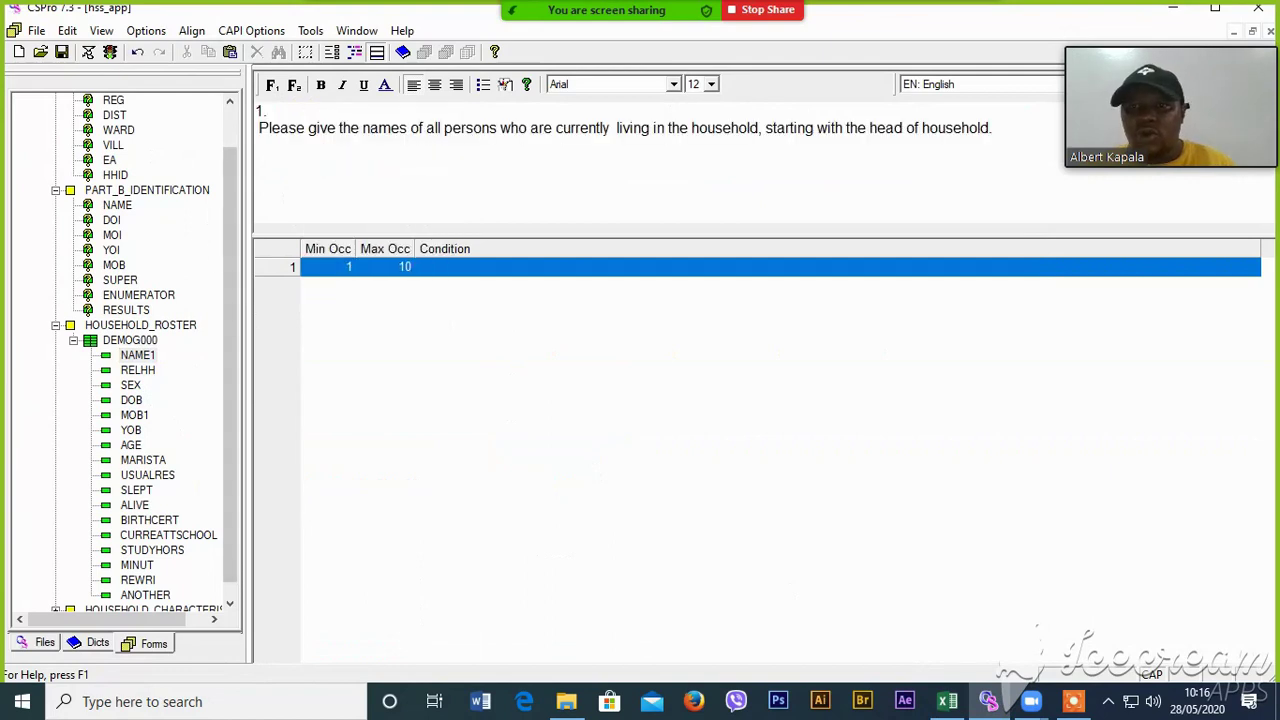
text(q)
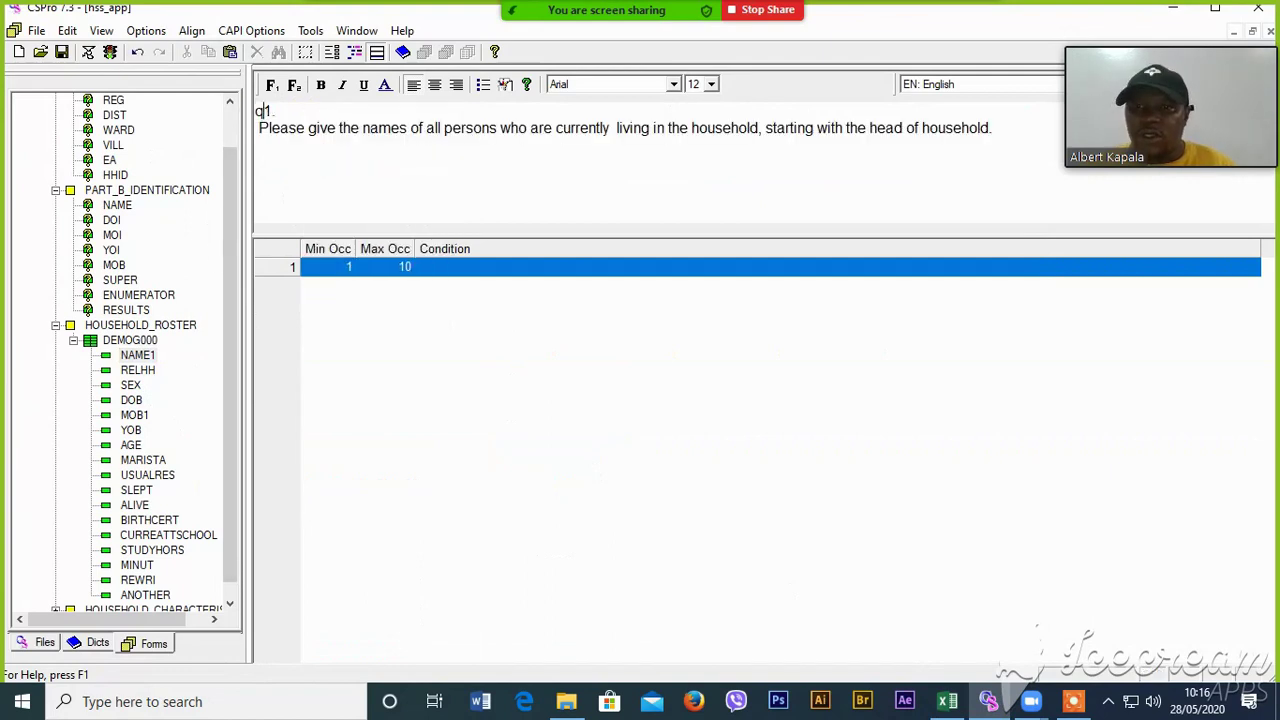
key(Caps_Lock)
text(Q)
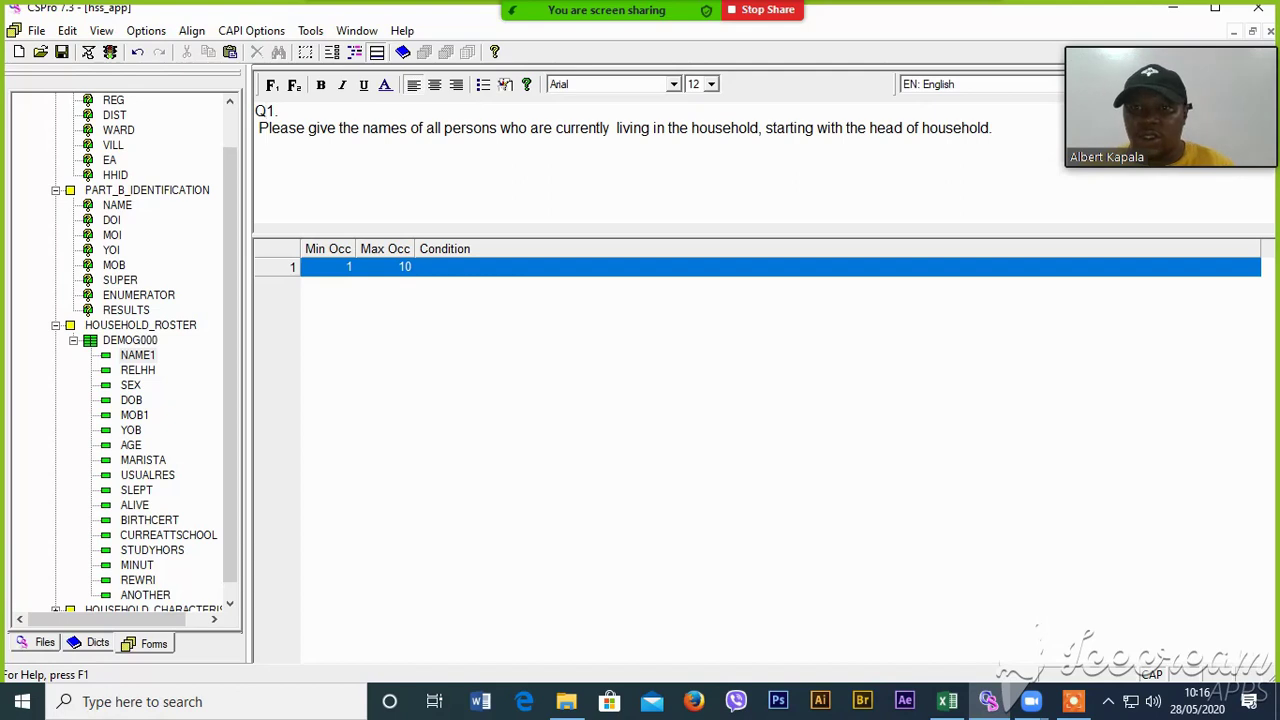
key(Delete)
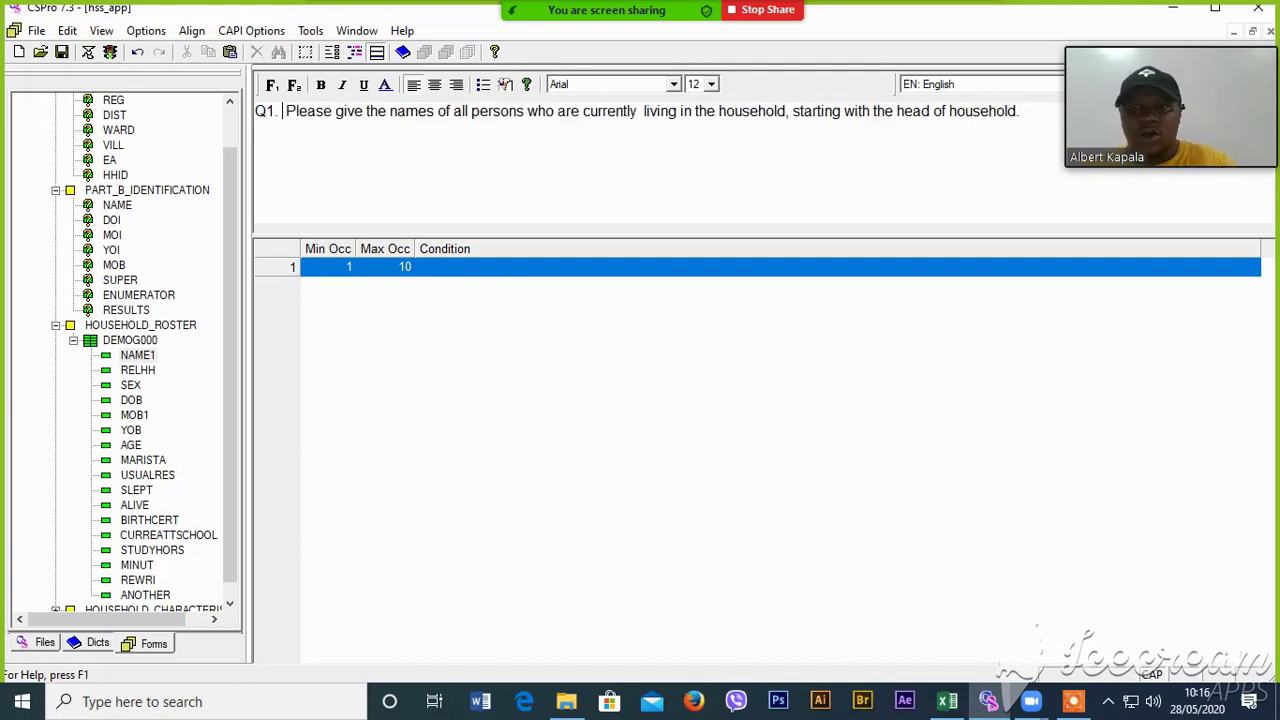
- Copy question 2 from cell B4 into RELHH's question text, reading 'Q2.' on one line
click(137, 371)
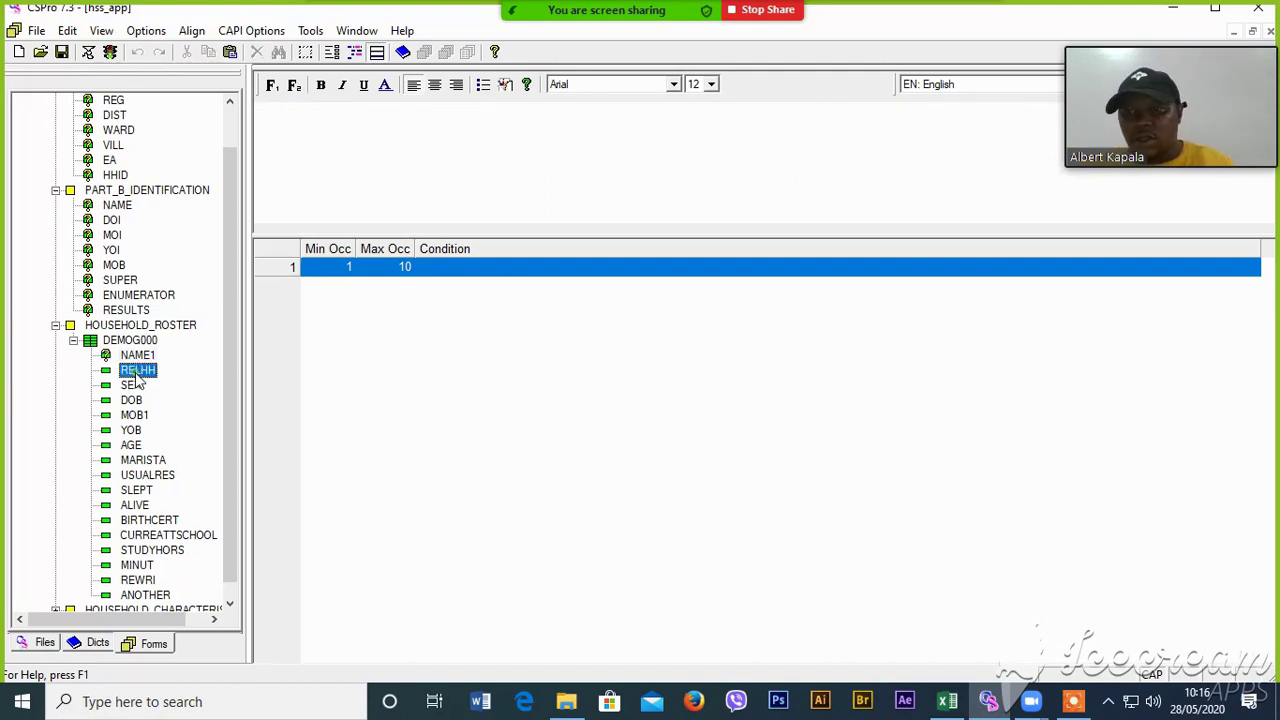
click(946, 701)
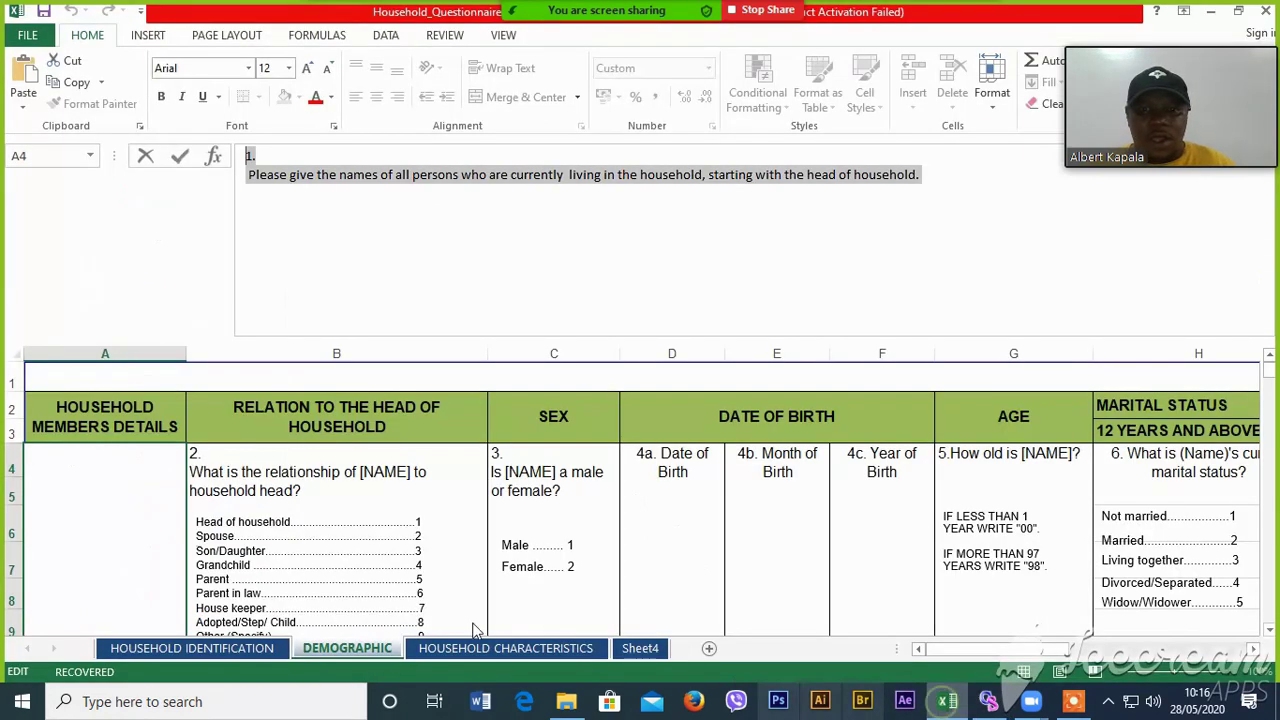
click(264, 463)
drag(566, 175, 250, 168)
right_click(250, 170)
click(293, 205)
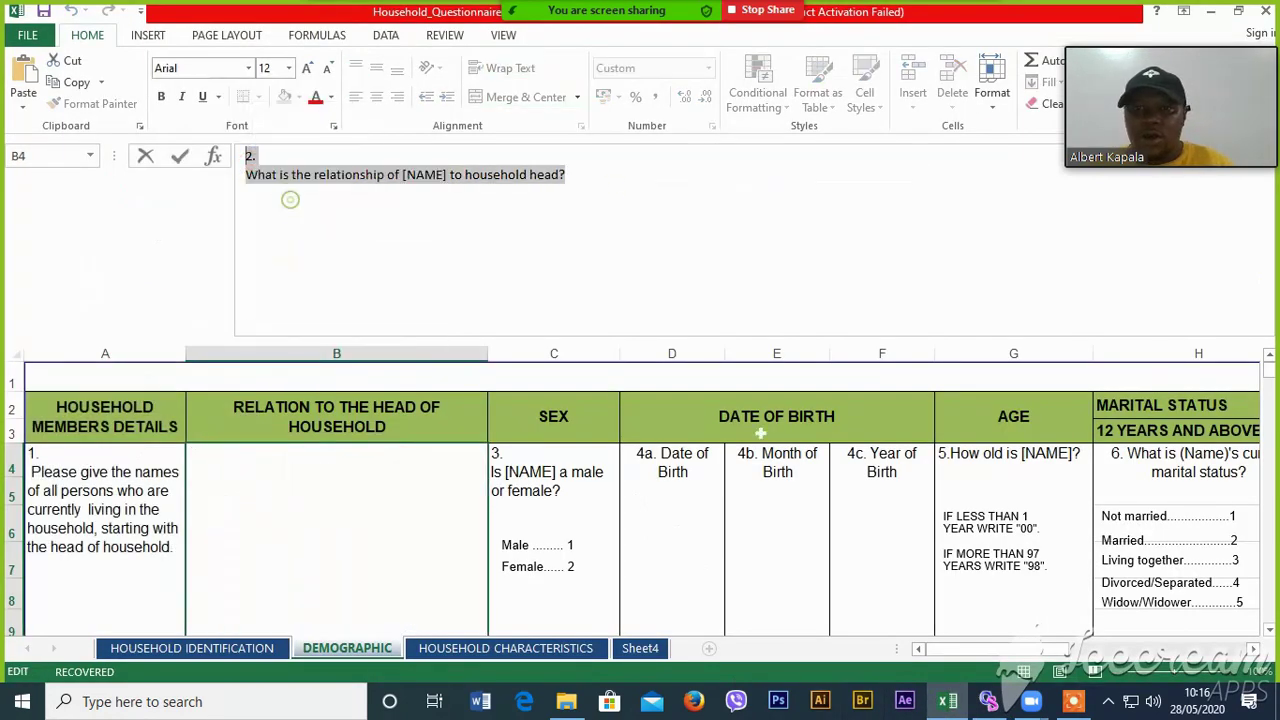
click(988, 701)
right_click(310, 130)
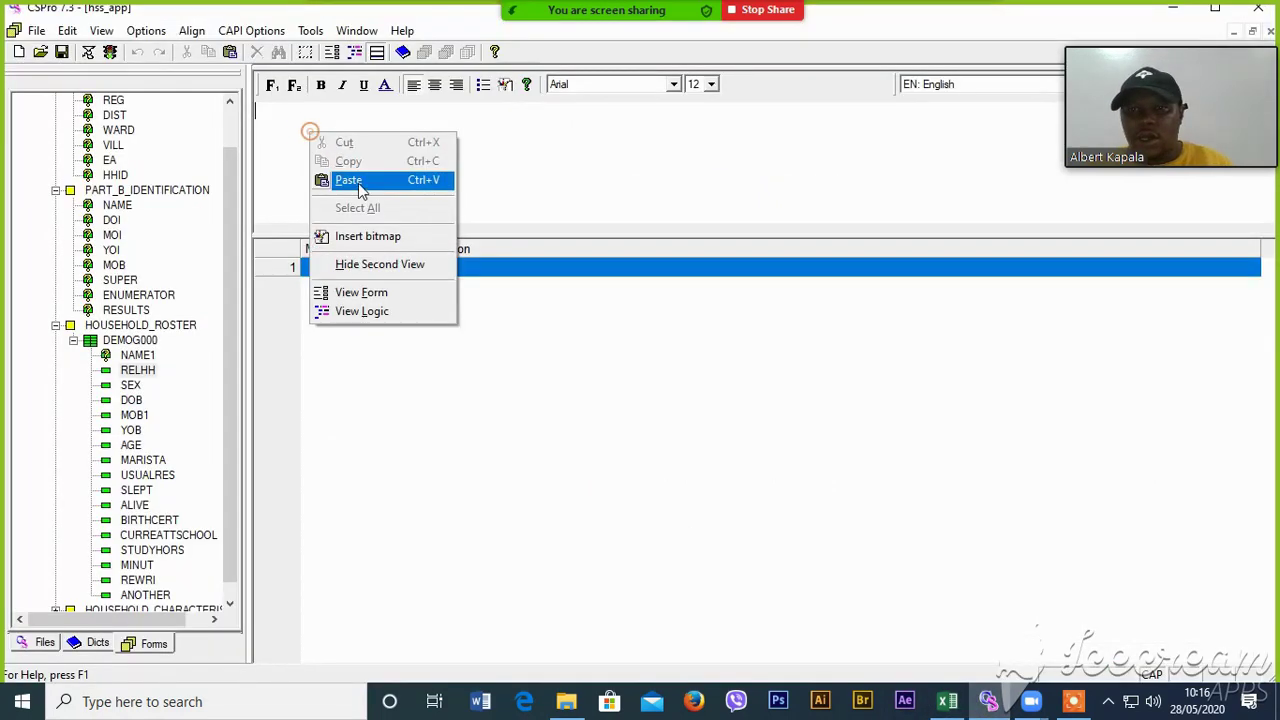
click(345, 177)
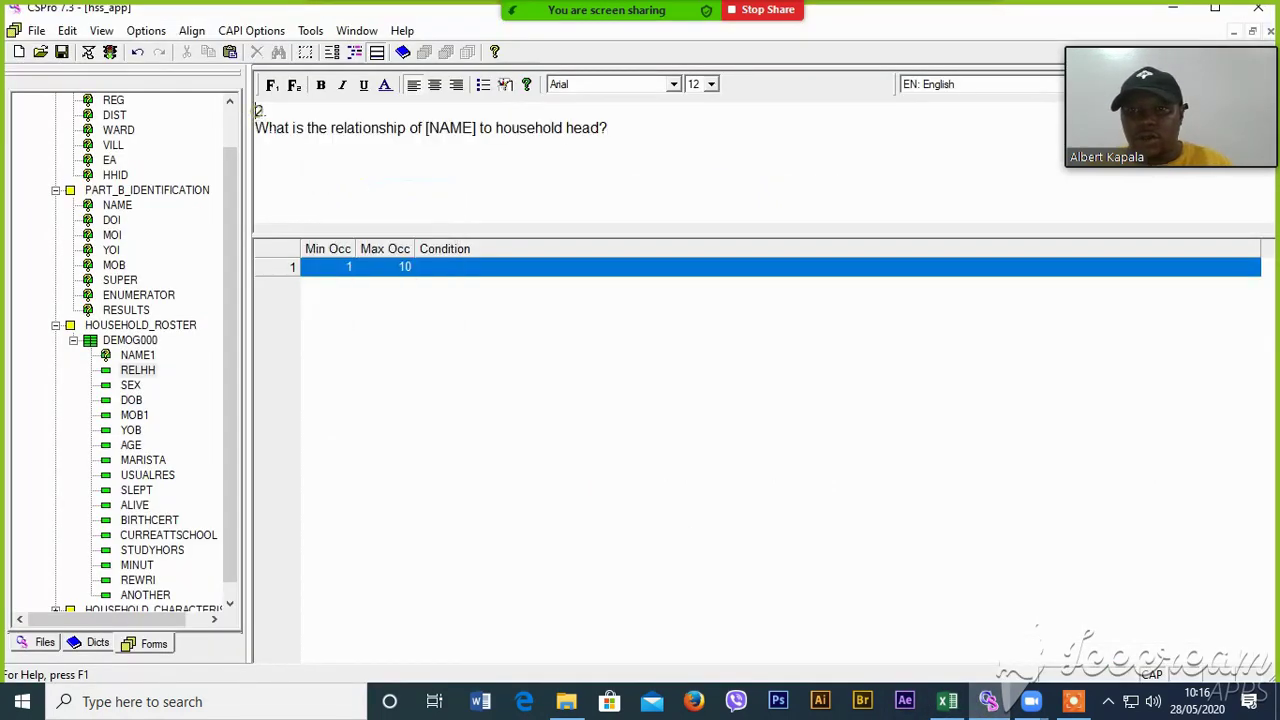
click(256, 111)
text(Q)
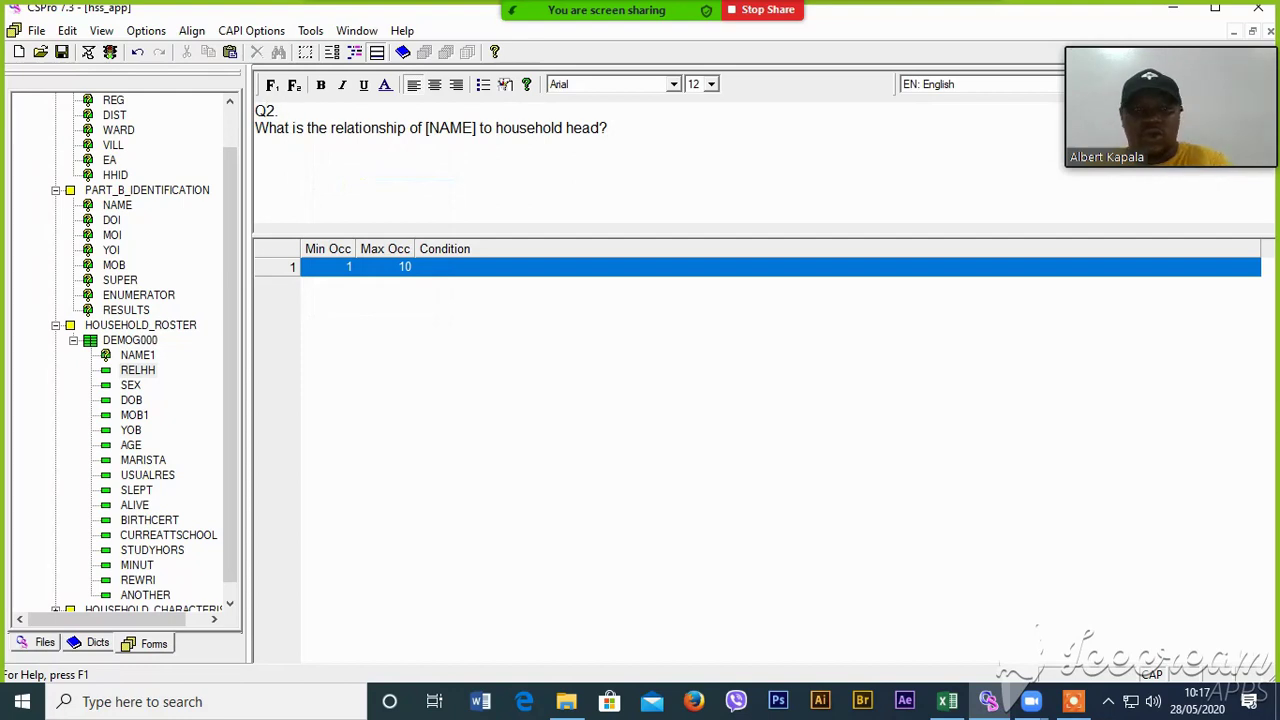
key(Delete)
- Copy question 3's text from cell C4 for the SEX field
click(135, 386)
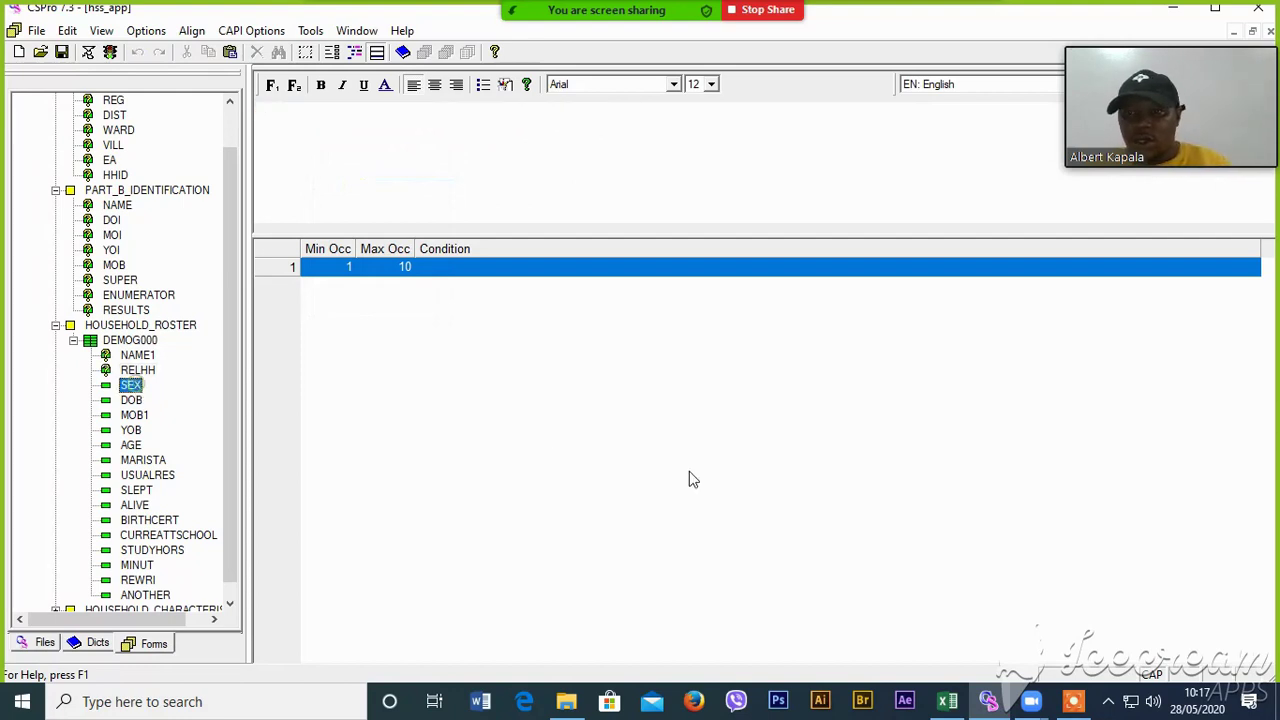
click(947, 701)
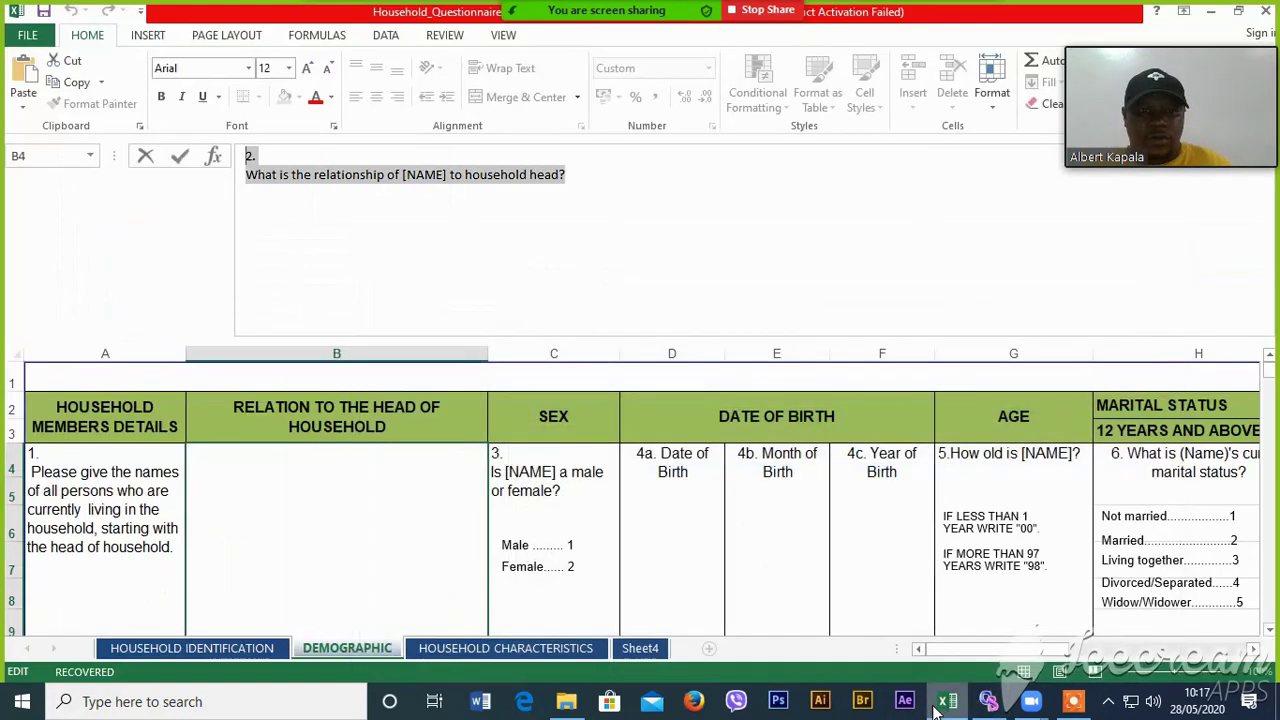
key(Tab)
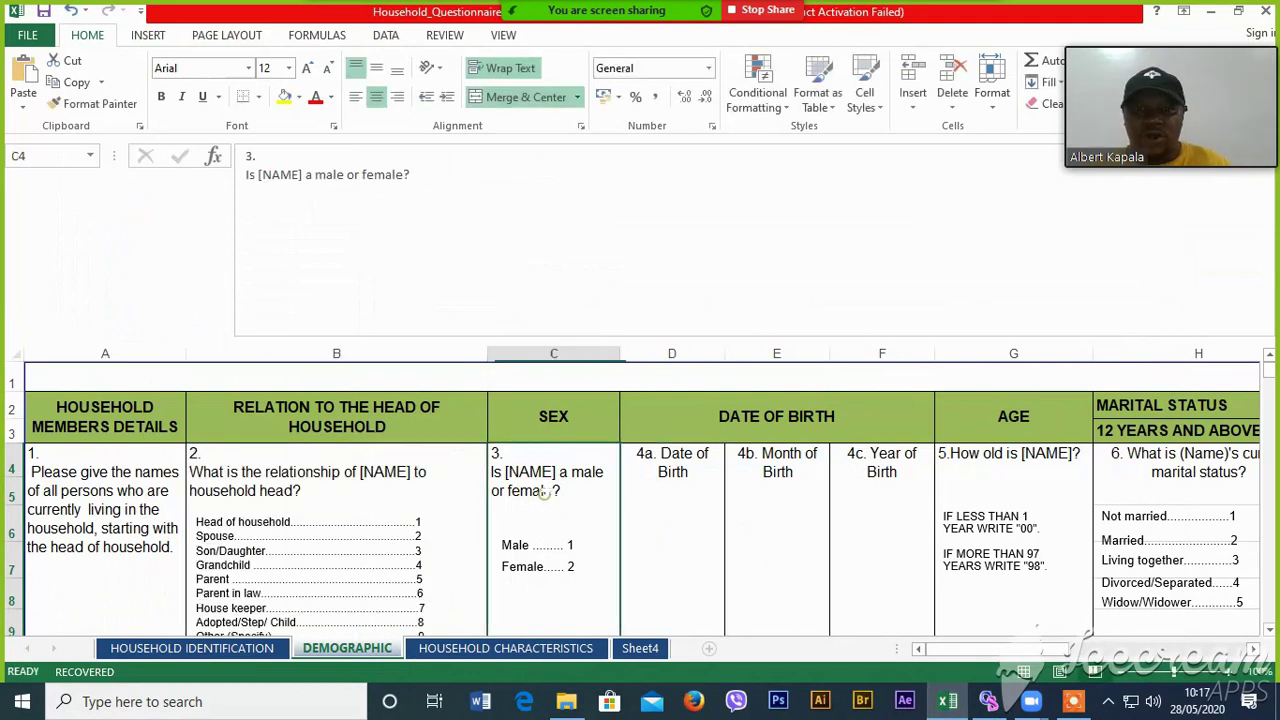
drag(348, 175, 248, 156)
right_click(252, 158)
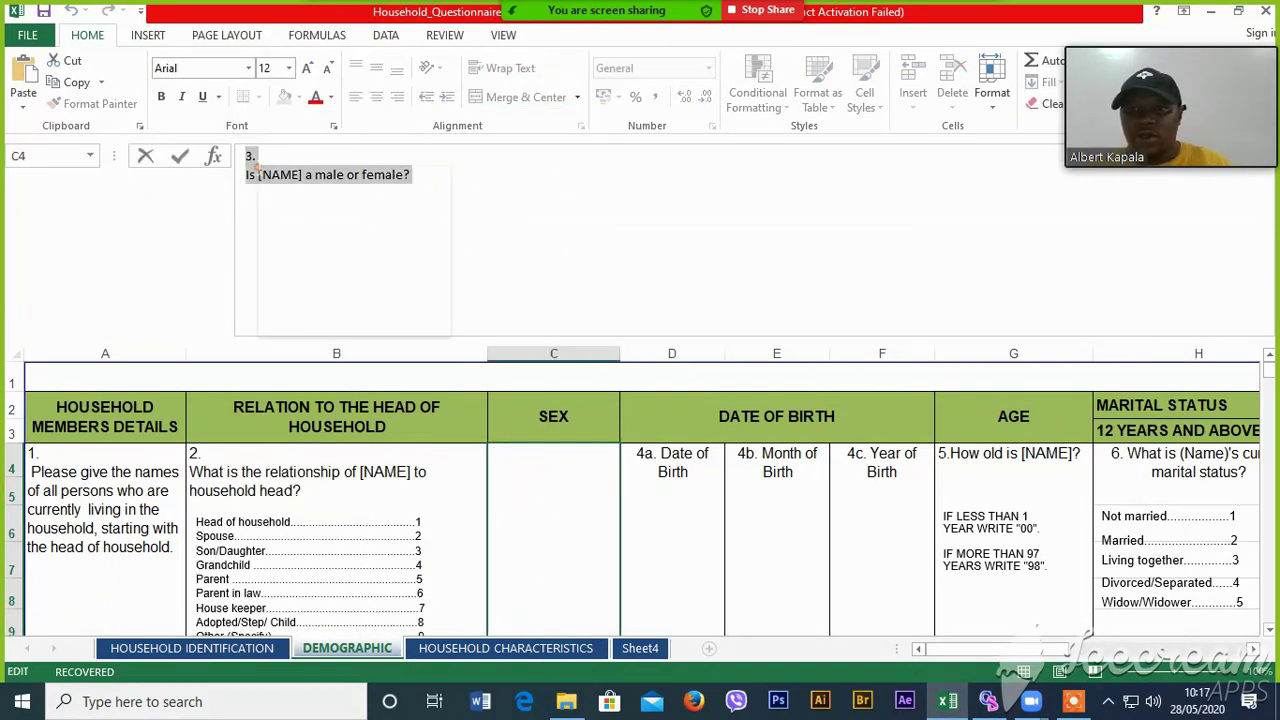
click(312, 203)
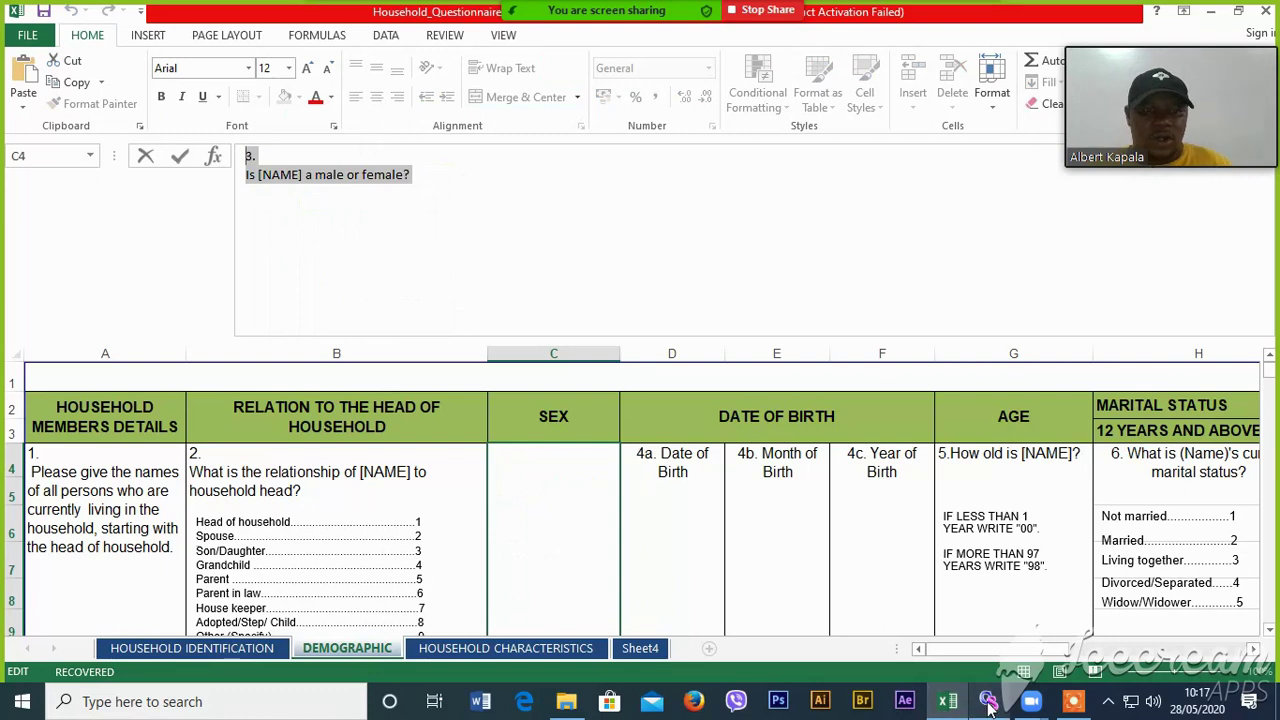
- Paste it as SEX's question text, prefixed to read 'Q3.' on one line
click(988, 701)
right_click(305, 116)
click(366, 169)
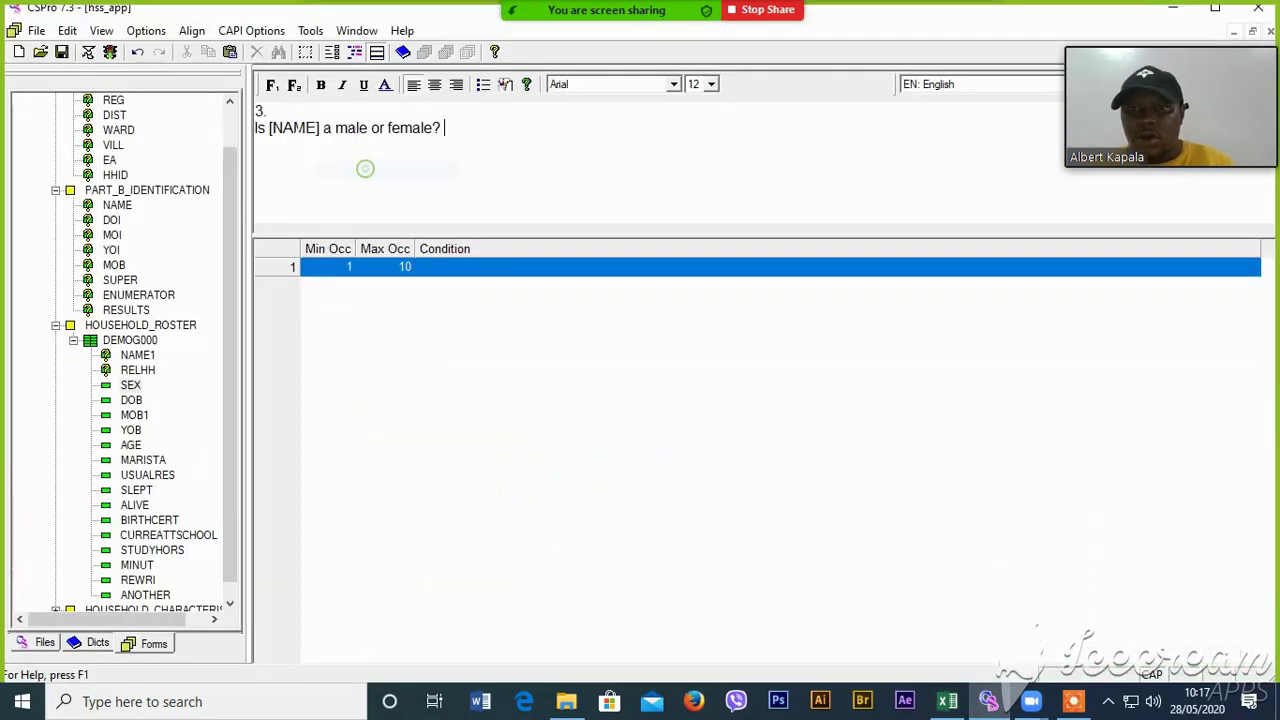
drag(276, 112, 256, 111)
click(256, 111)
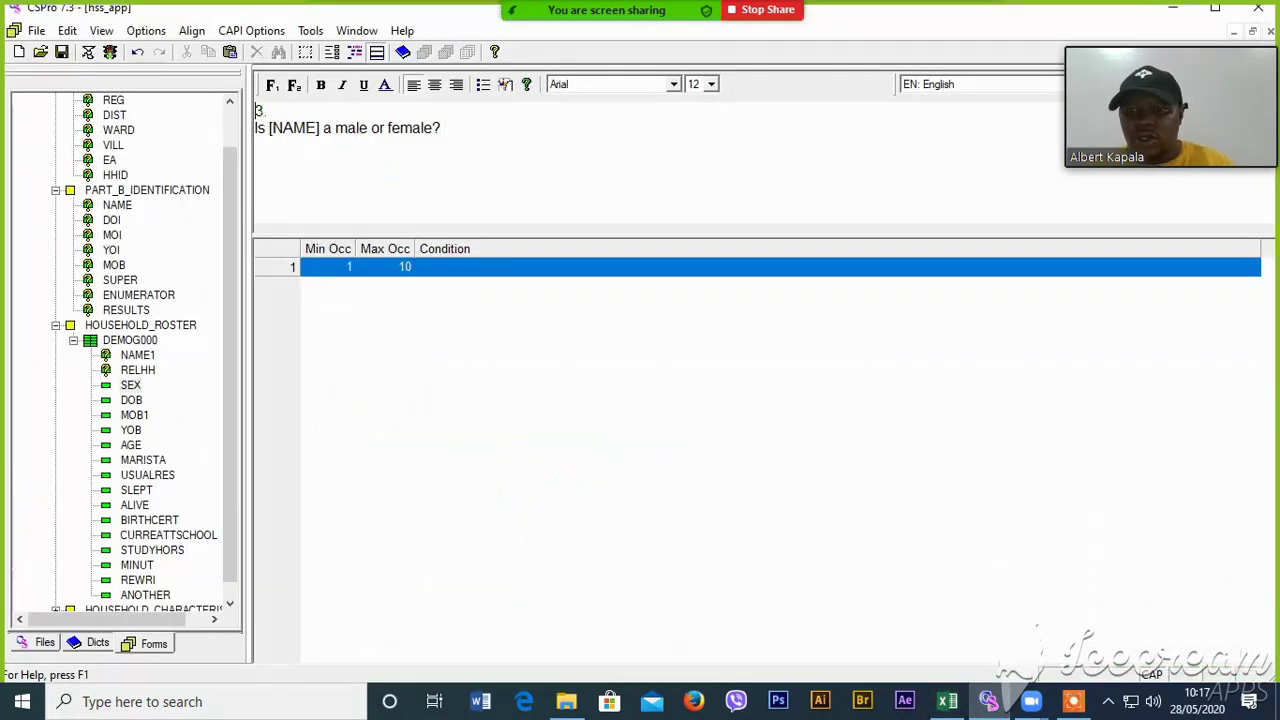
text(q)
key(BackSpace)
key(Caps_Lock)
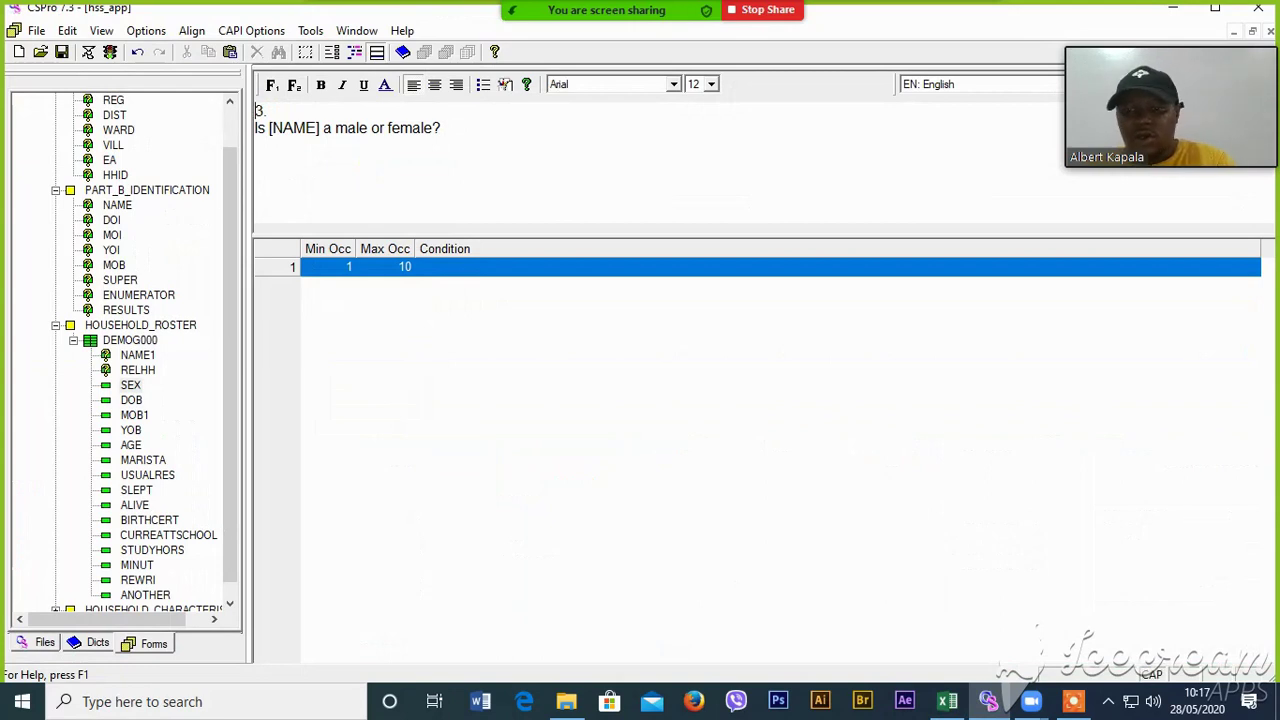
text(Q)
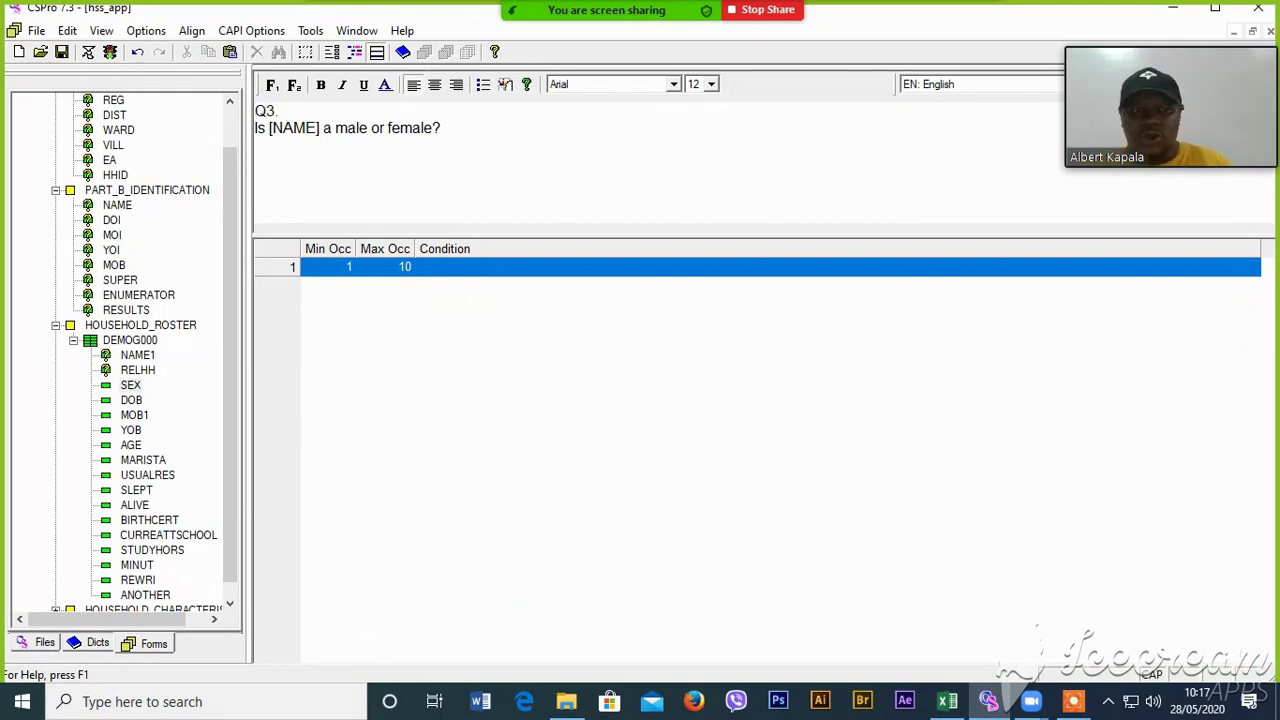
key(Delete)
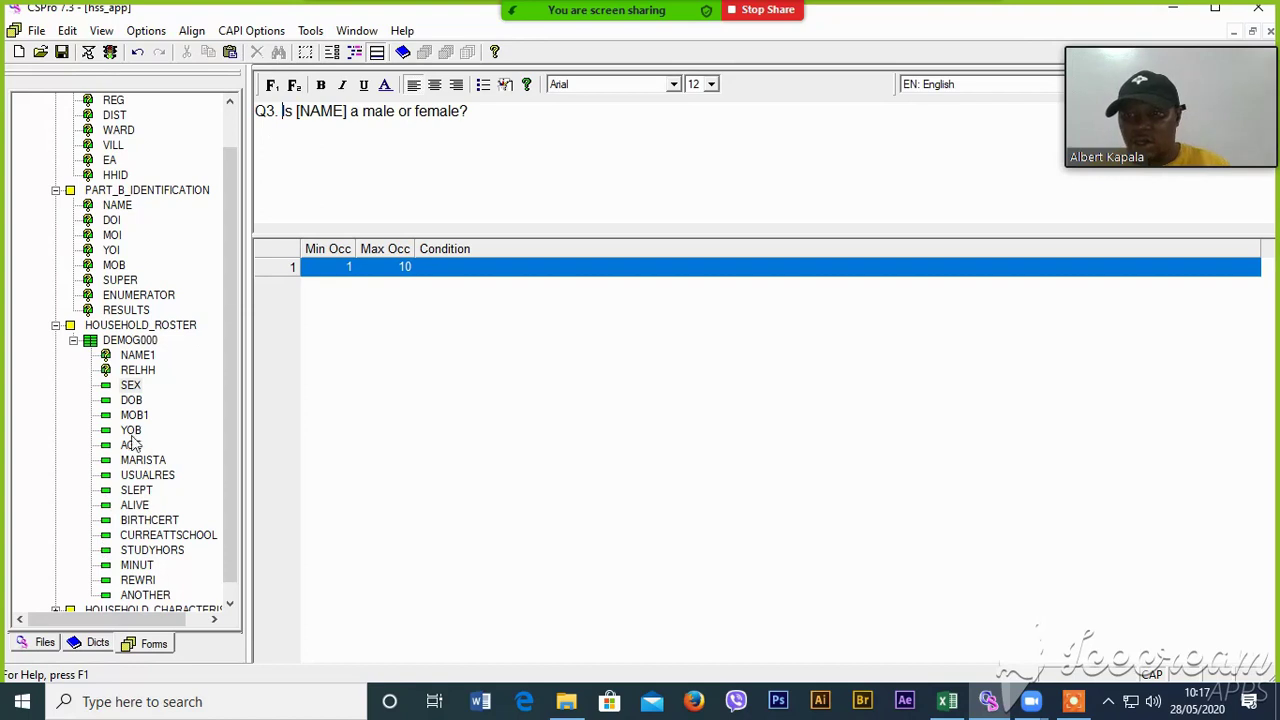
- Review the 4b Month of Birth, 4c Year of Birth and age question headings in Excel
click(132, 400)
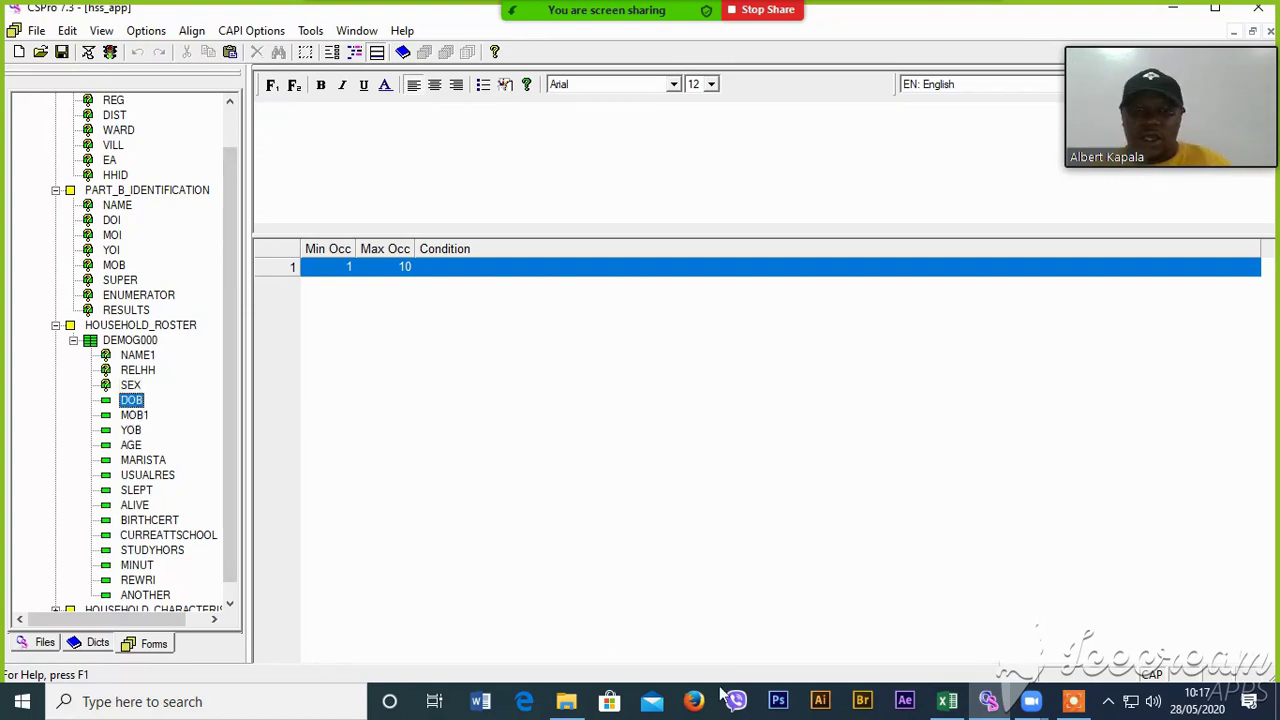
click(947, 701)
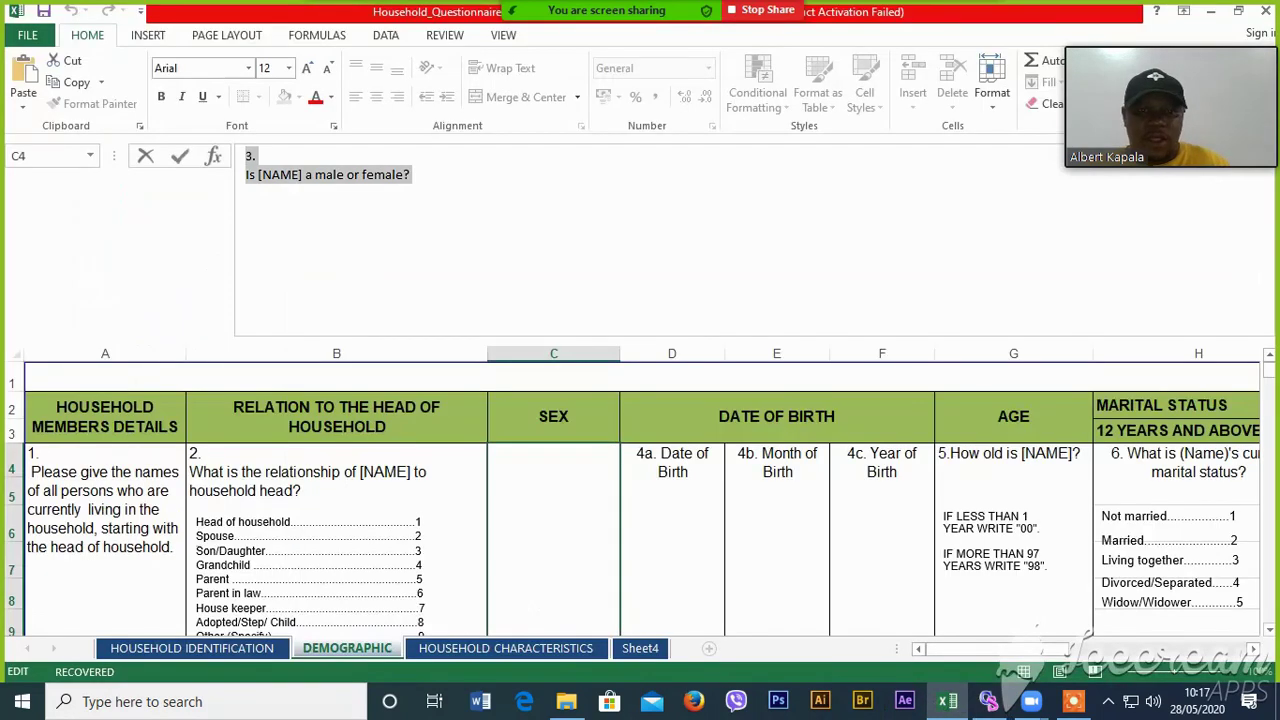
click(676, 456)
click(778, 472)
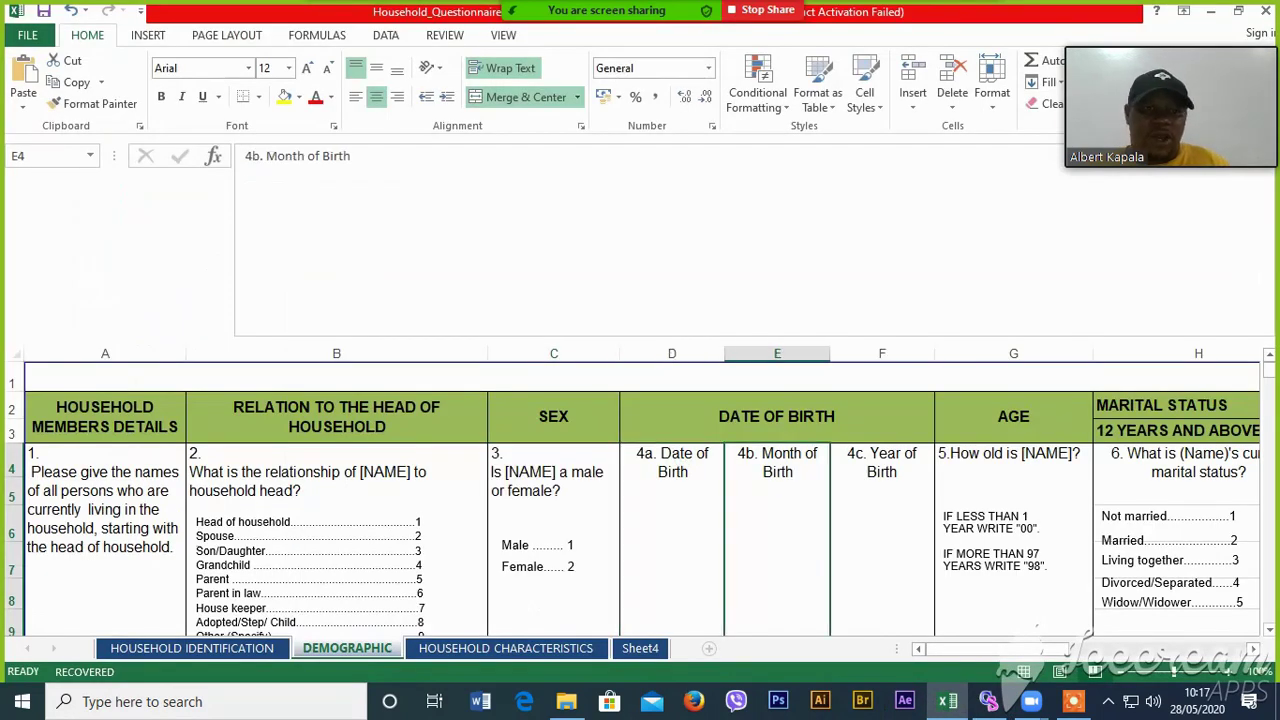
click(895, 491)
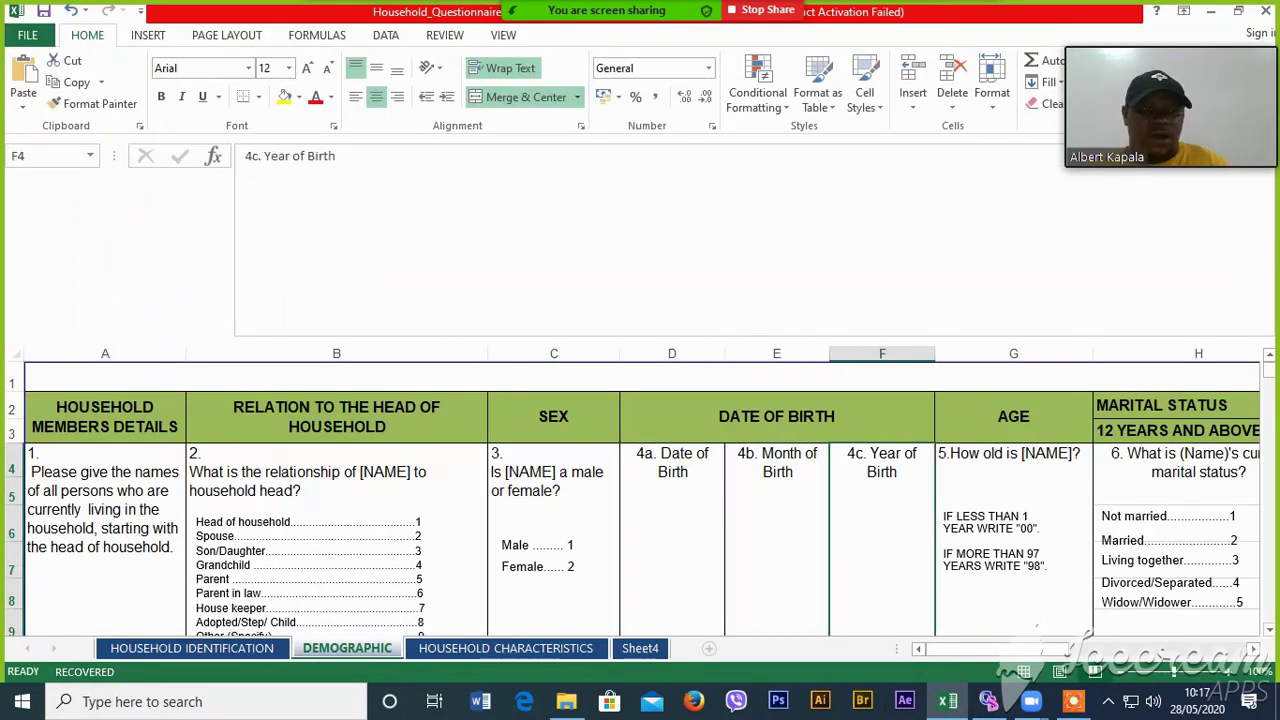
click(1018, 470)
drag(967, 652, 920, 652)
mouse_move(988, 705)
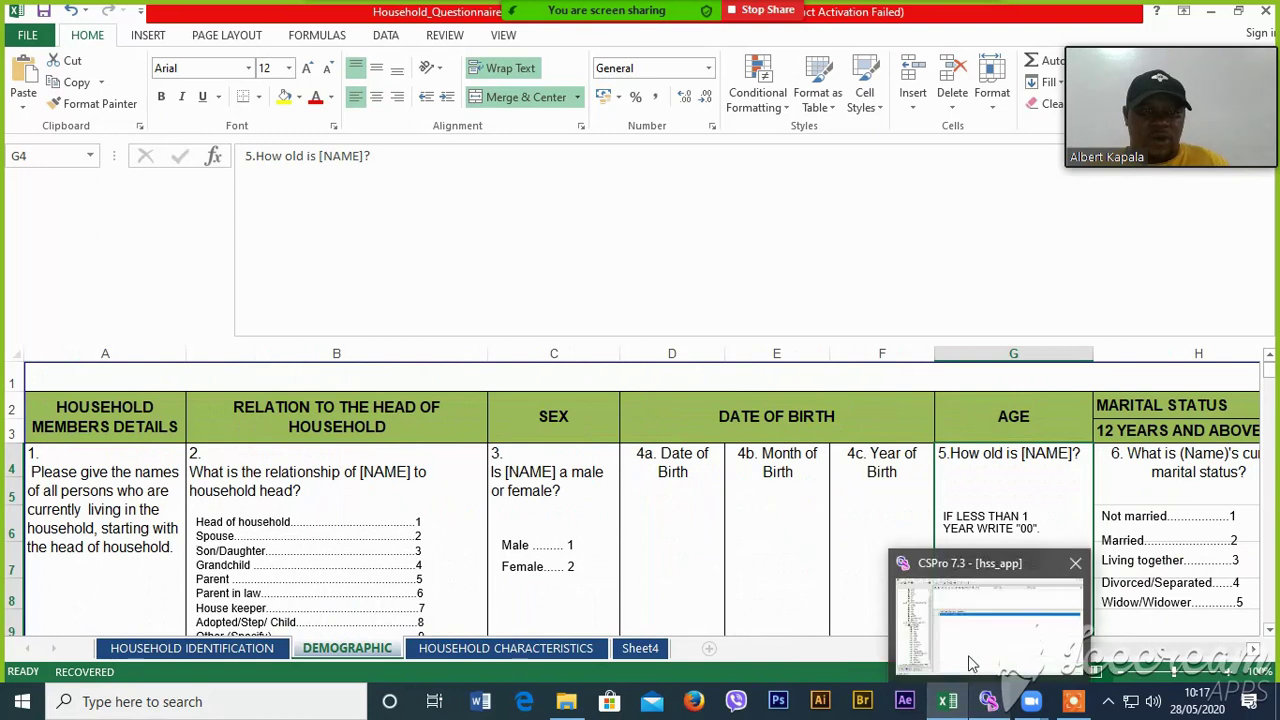
click(968, 658)
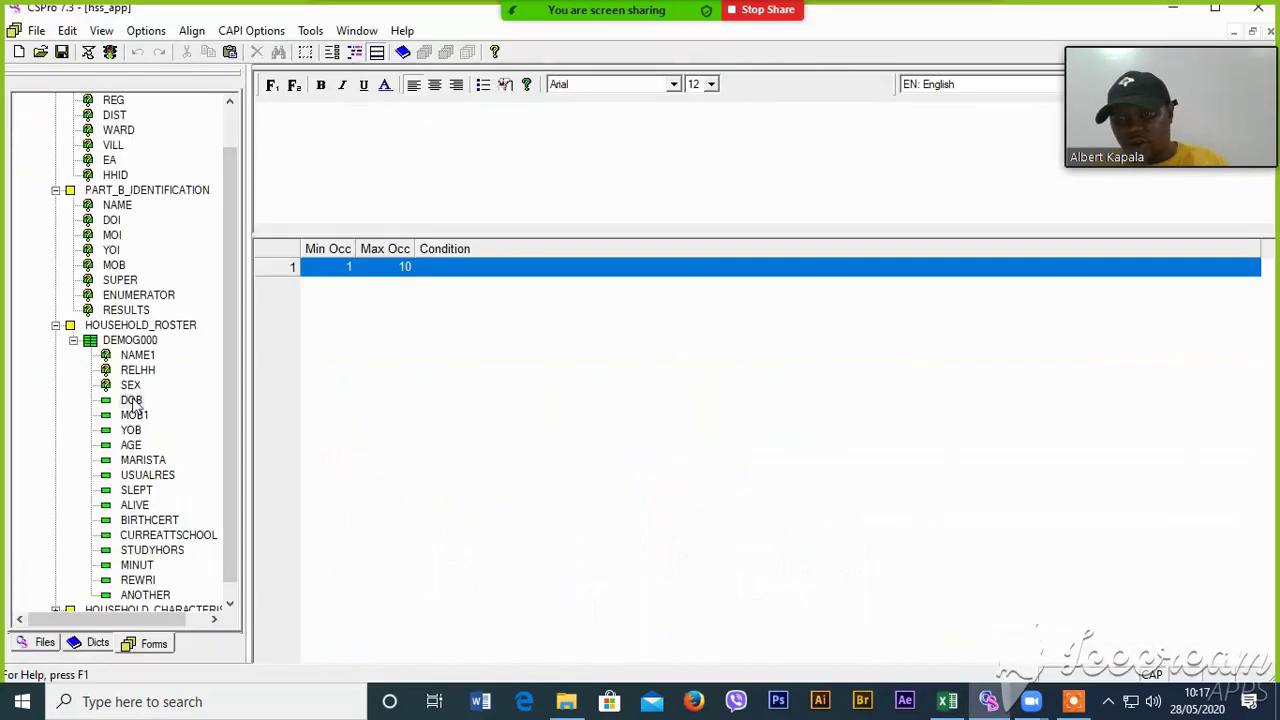
- Compare NAME1's Q1 text with RELHH's question 'Q2. What is the relationship of [NAME] to household head?'
drag(225, 516, 224, 574)
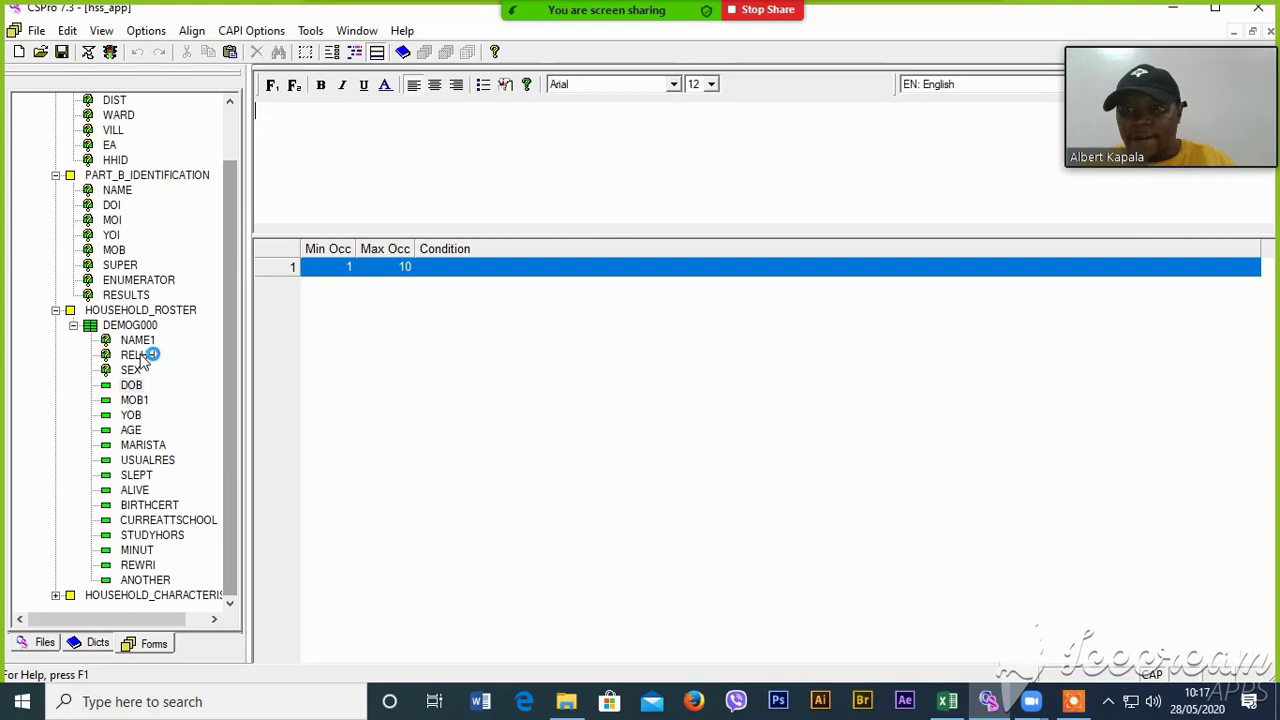
click(138, 341)
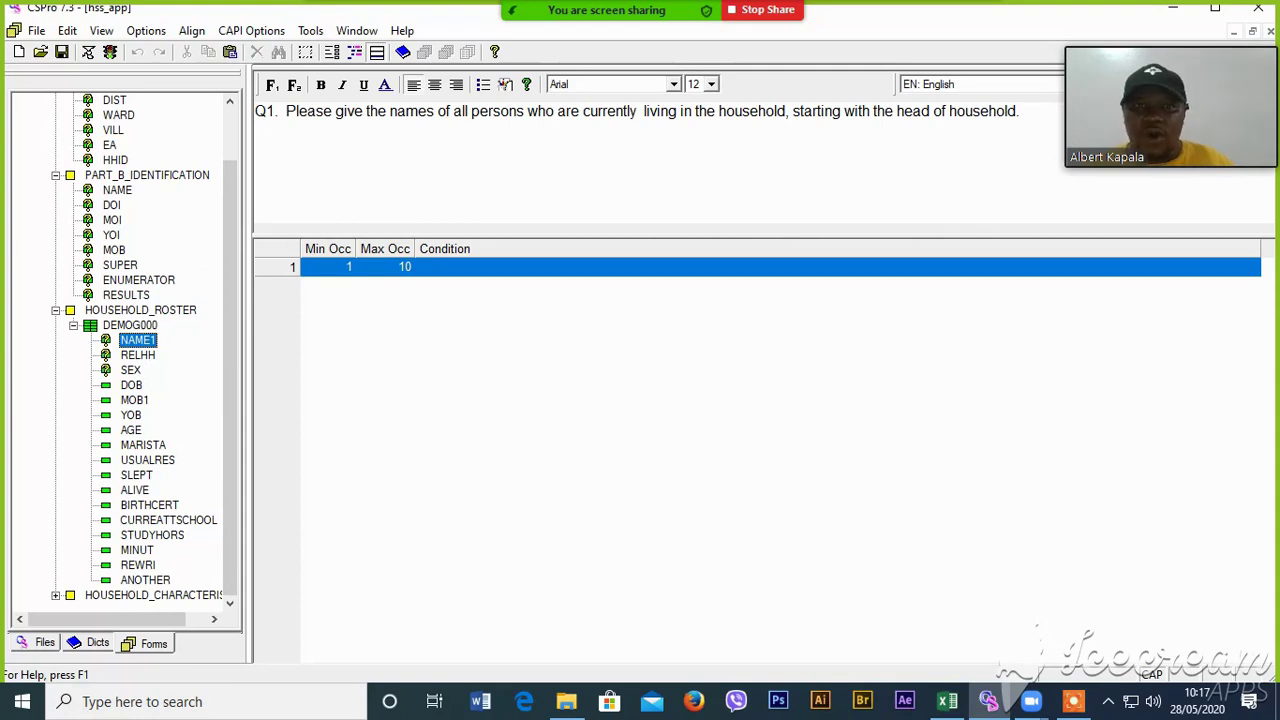
click(379, 448)
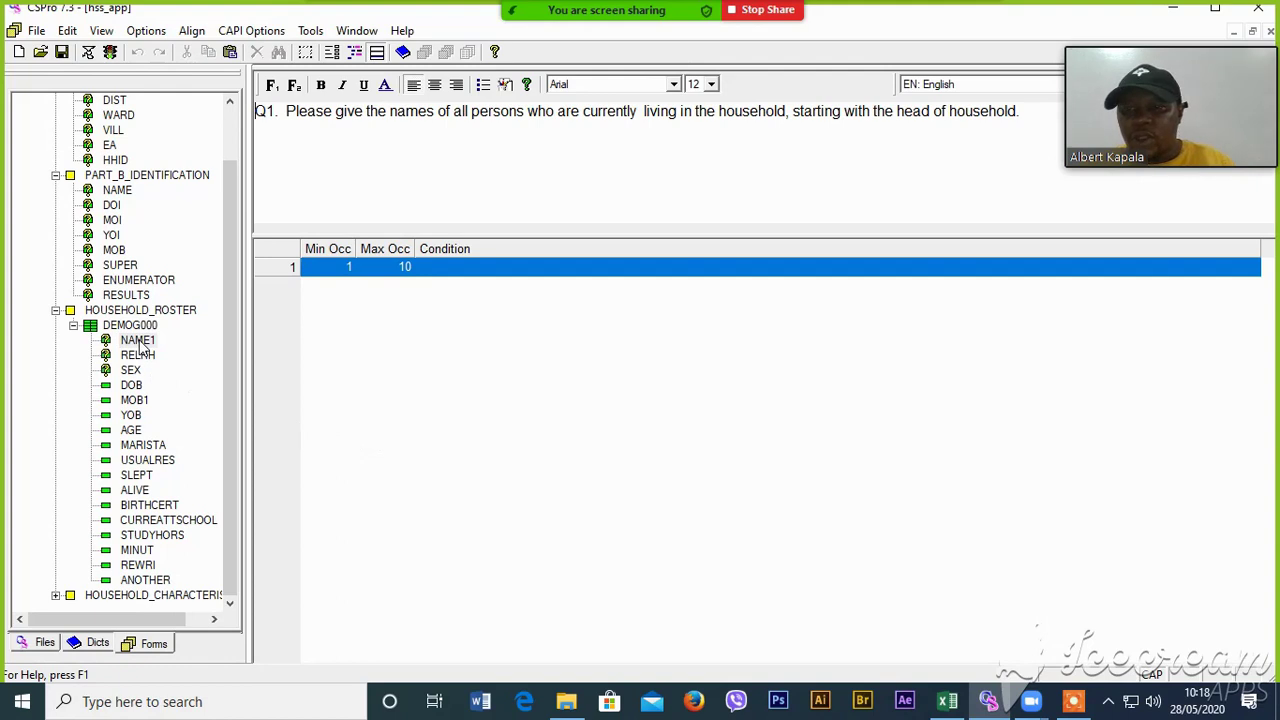
click(138, 341)
click(139, 356)
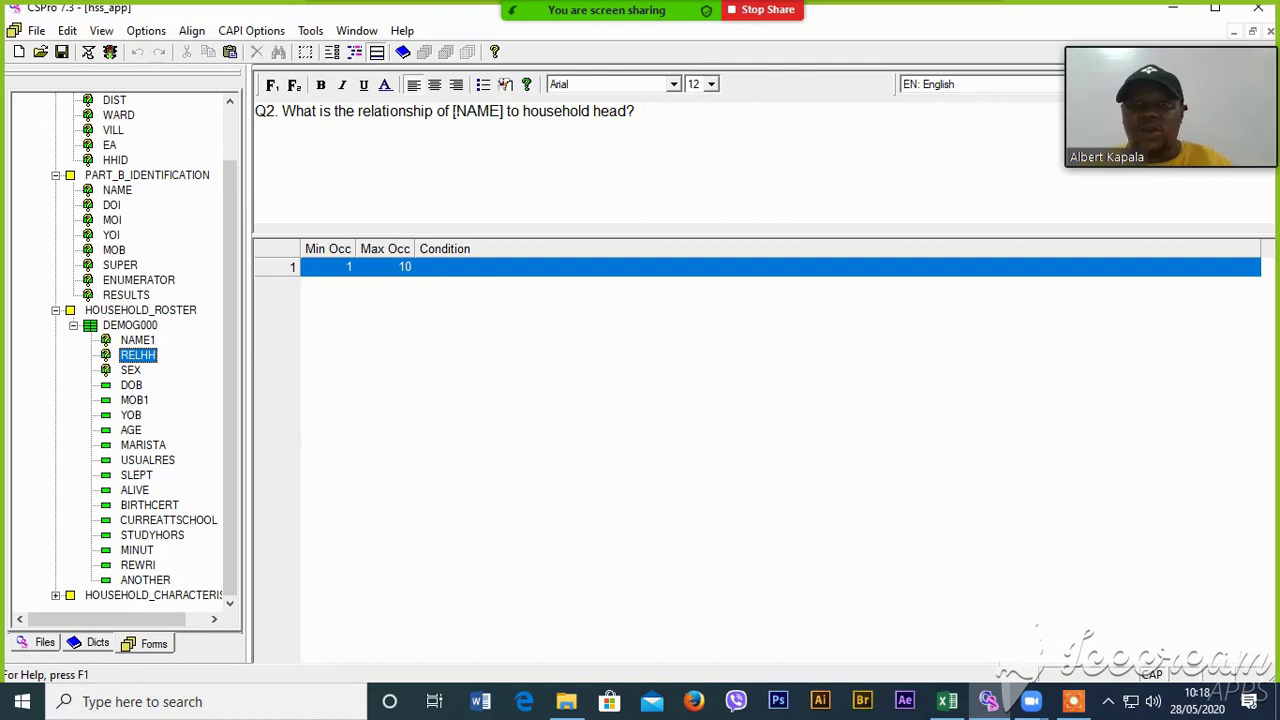
click(137, 341)
right_click(136, 345)
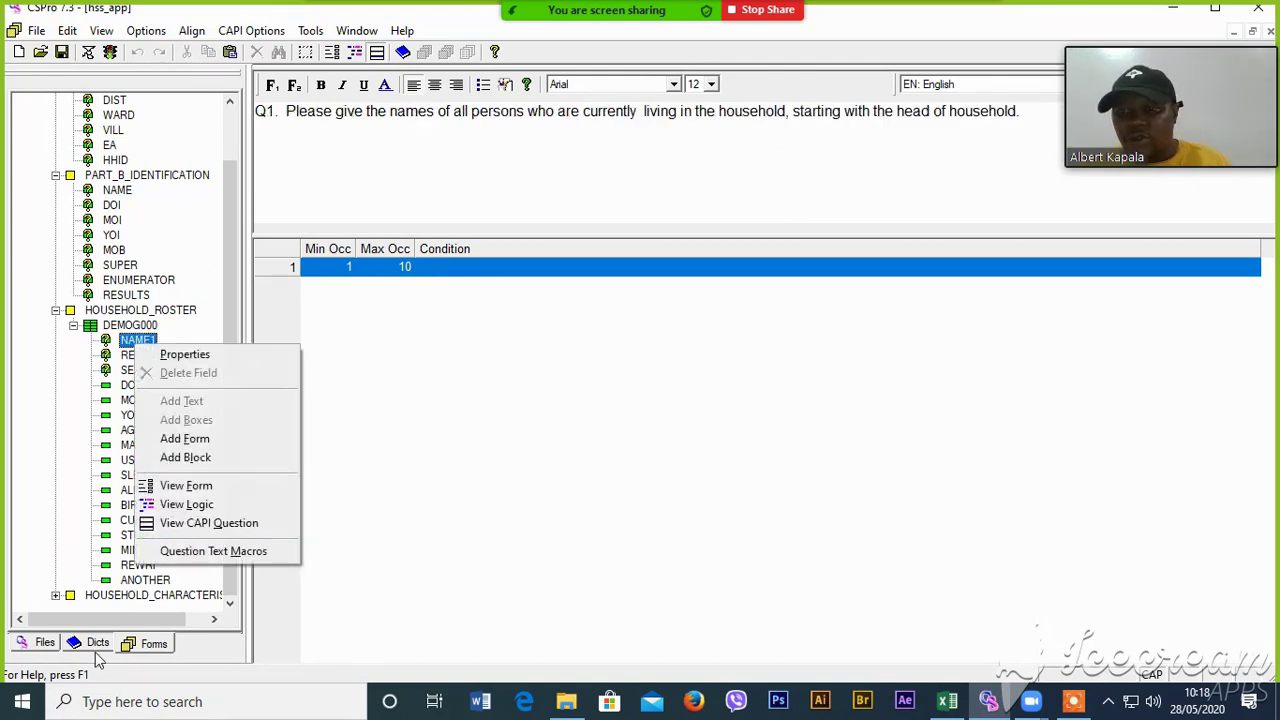
click(124, 352)
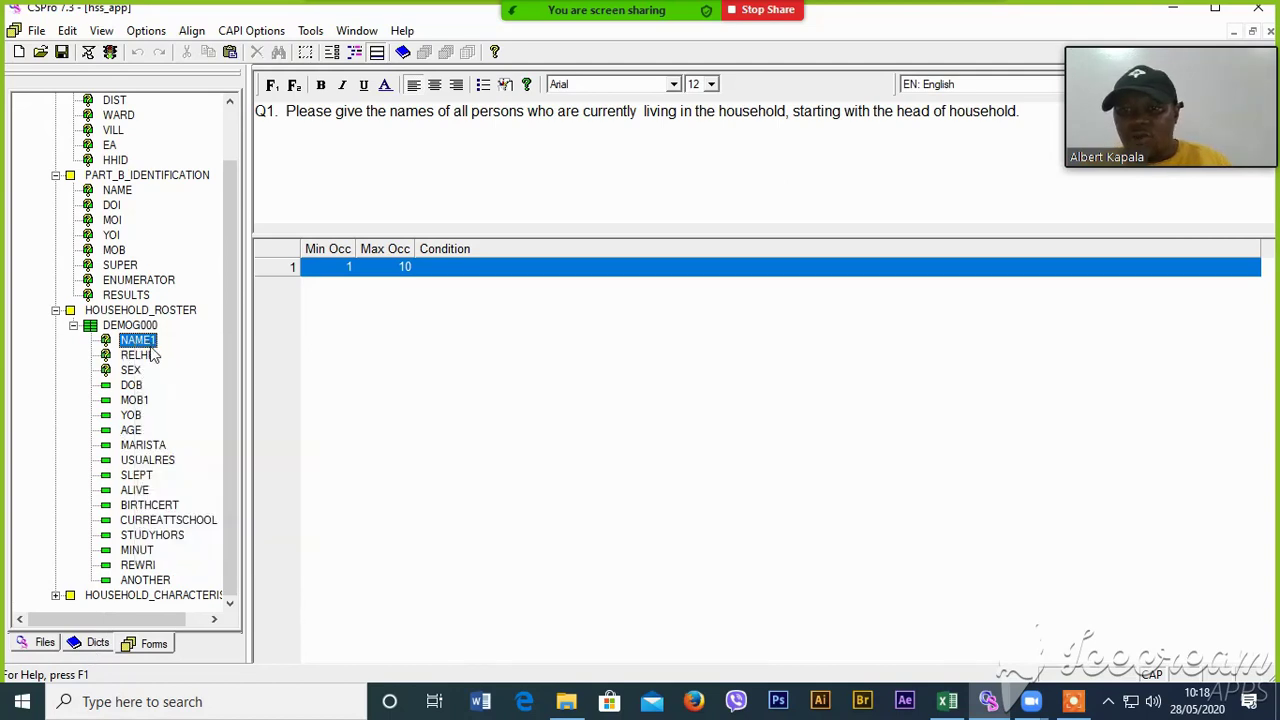
click(137, 355)
- Turn [NAME] in RELHH's question into %NAME1% and make that fill bold
click(453, 111)
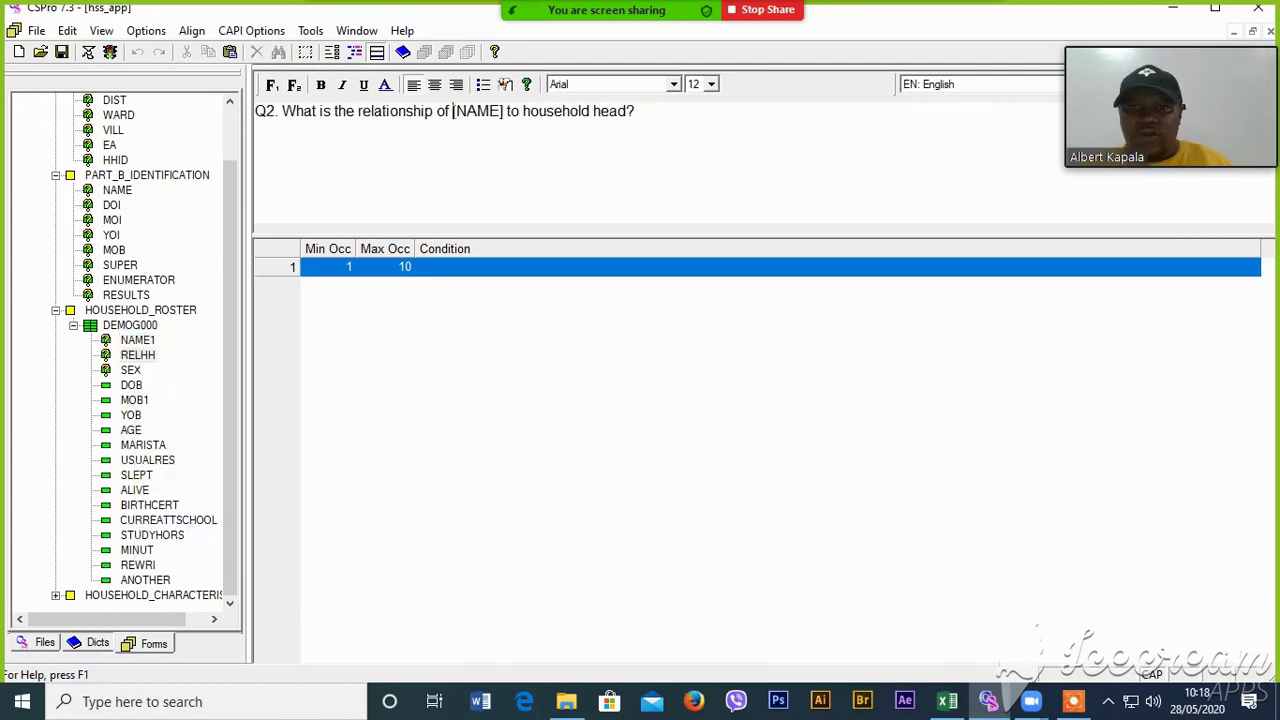
key(Delete)
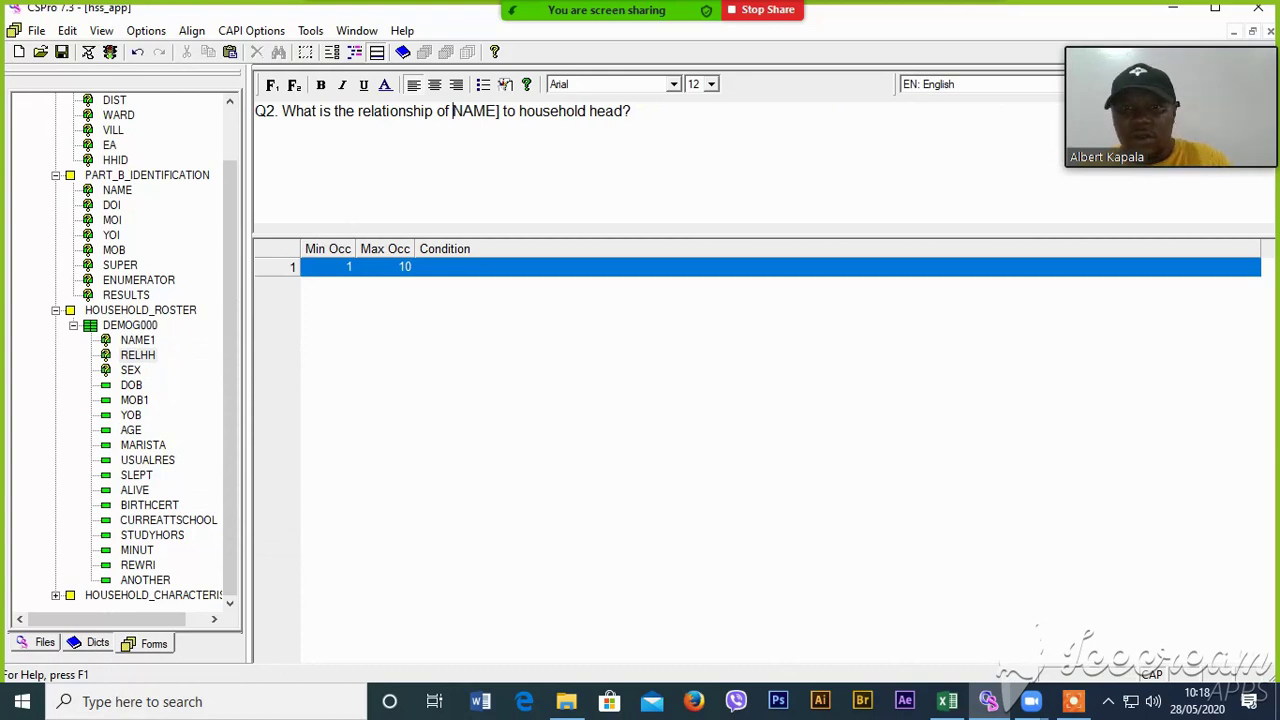
key(Delete)
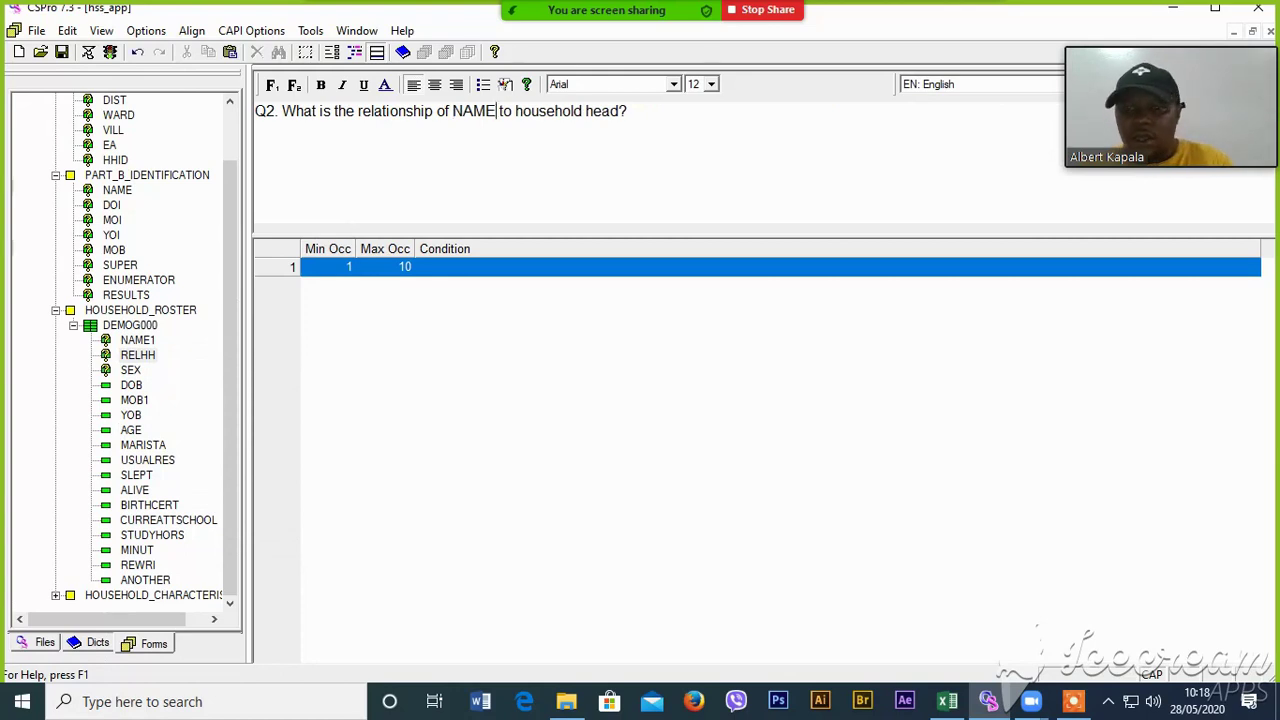
text(1)
click(133, 341)
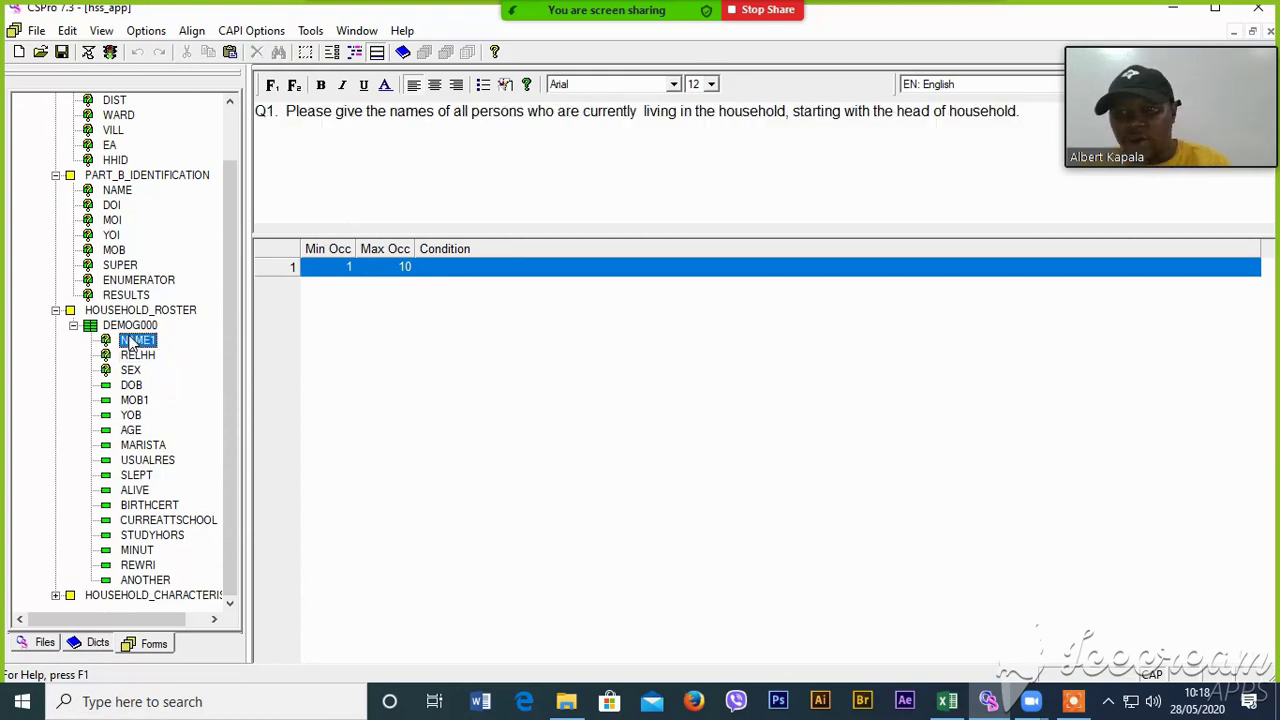
click(136, 355)
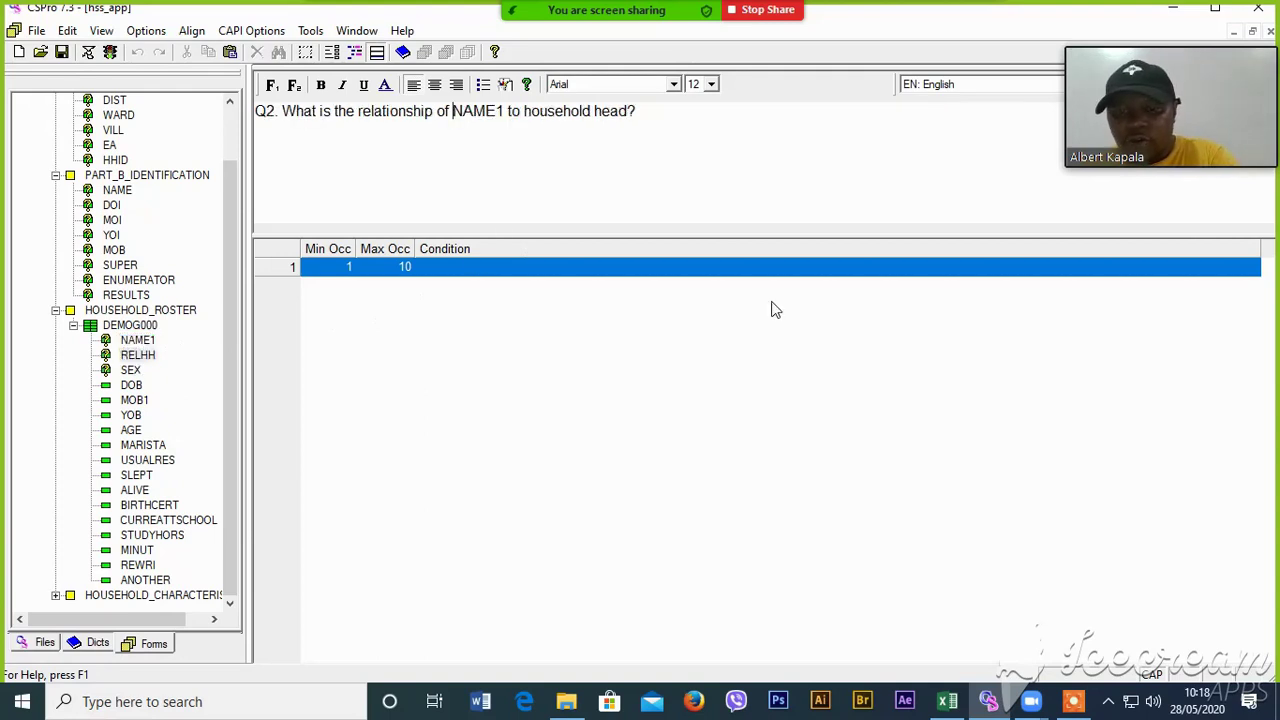
text(%)
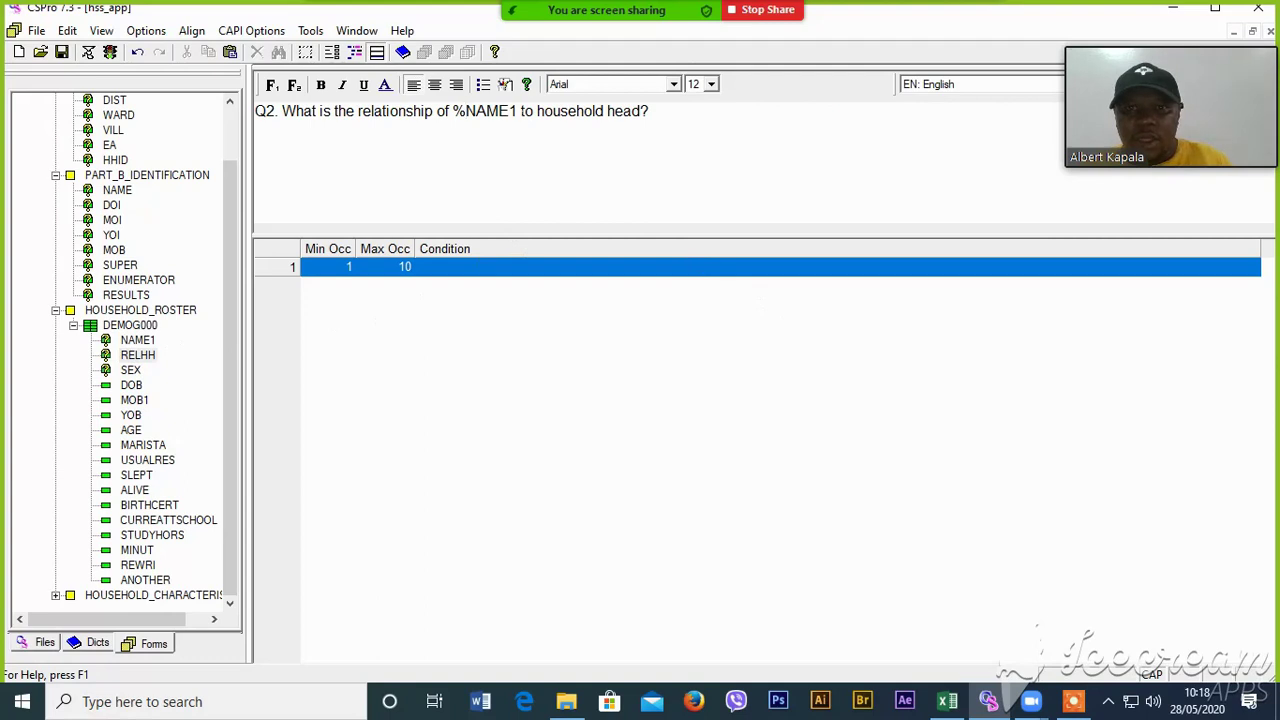
text(%)
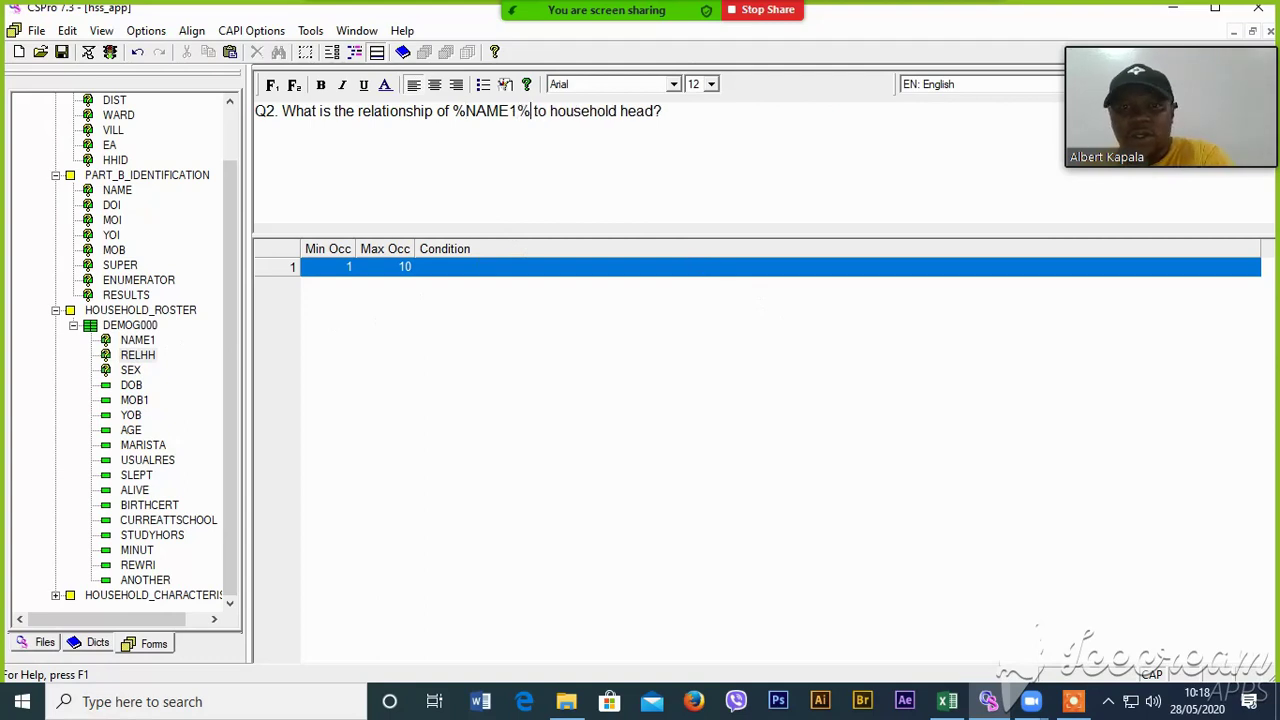
drag(452, 111, 530, 111)
click(465, 111)
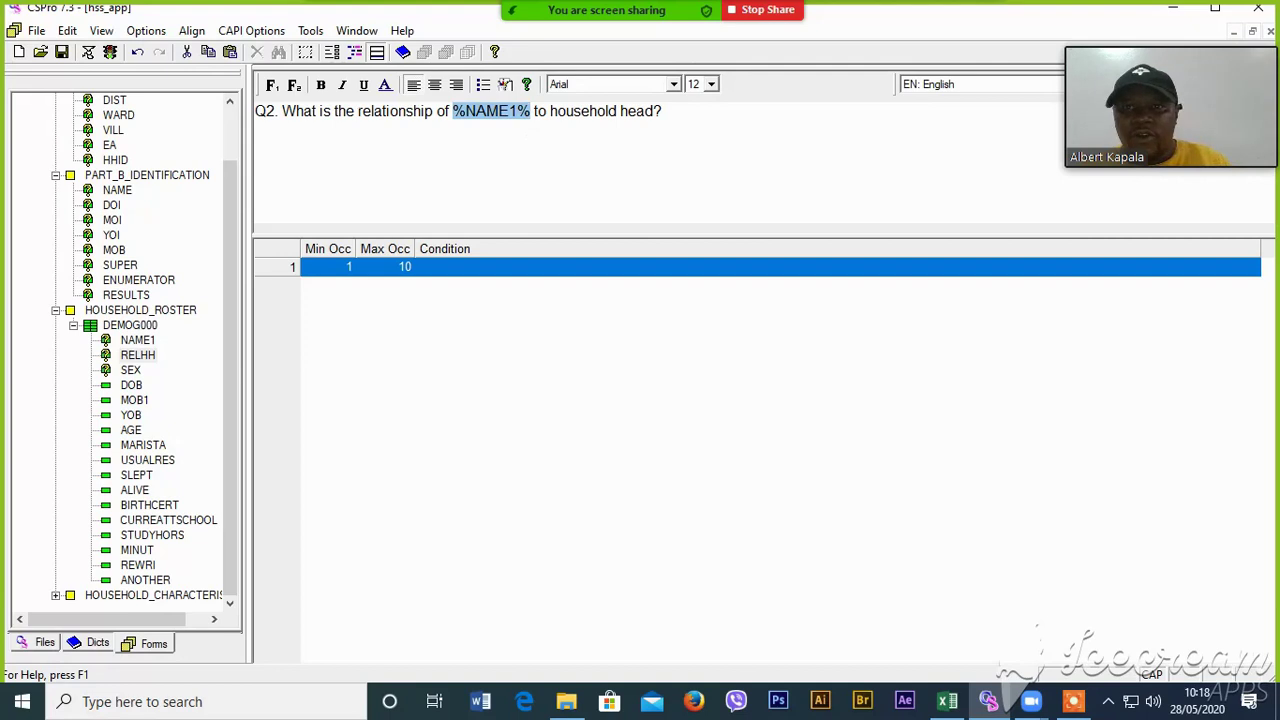
click(321, 85)
click(466, 111)
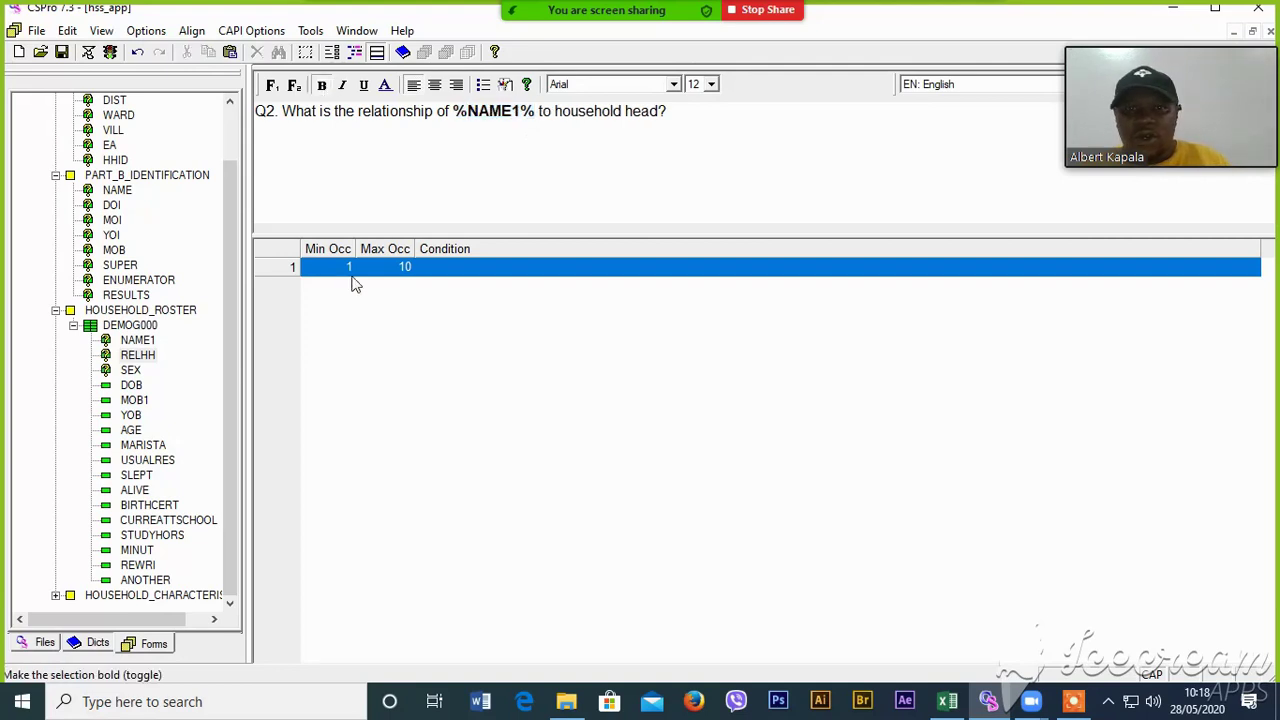
- Copy the bold %NAME1% fill from the relationship question and paste it over [NAME] in the sex question
click(131, 371)
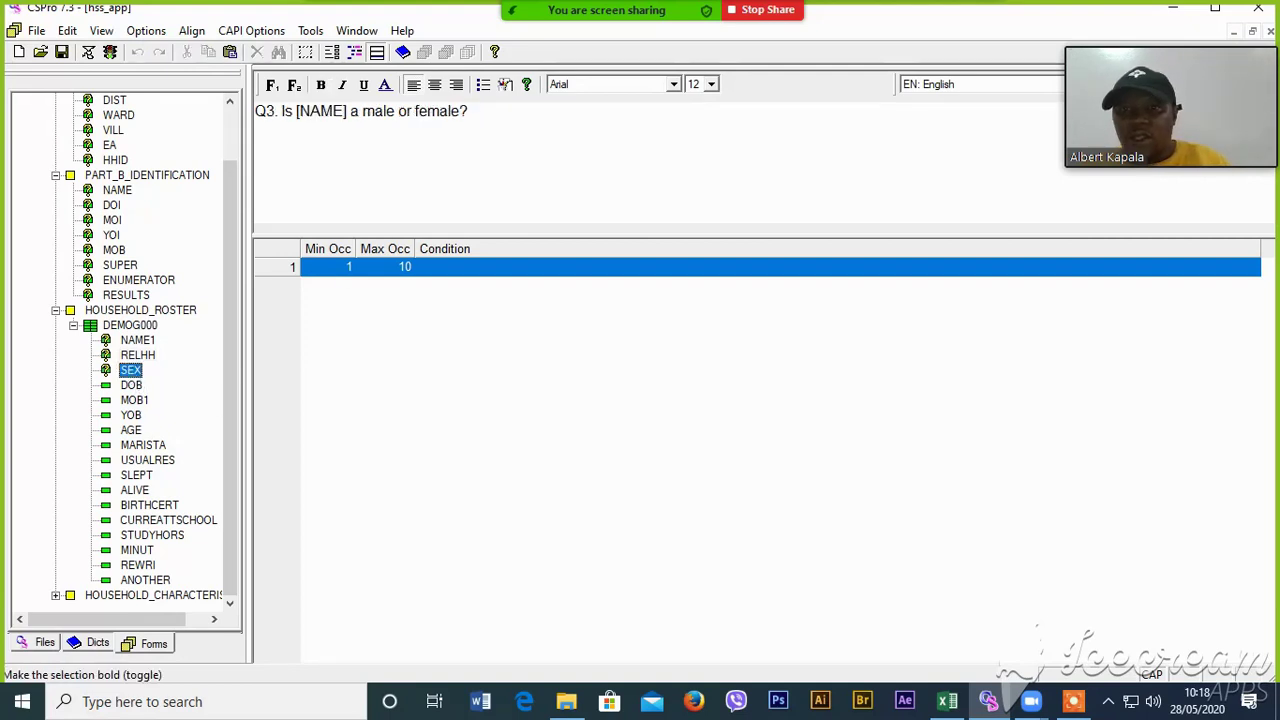
click(137, 357)
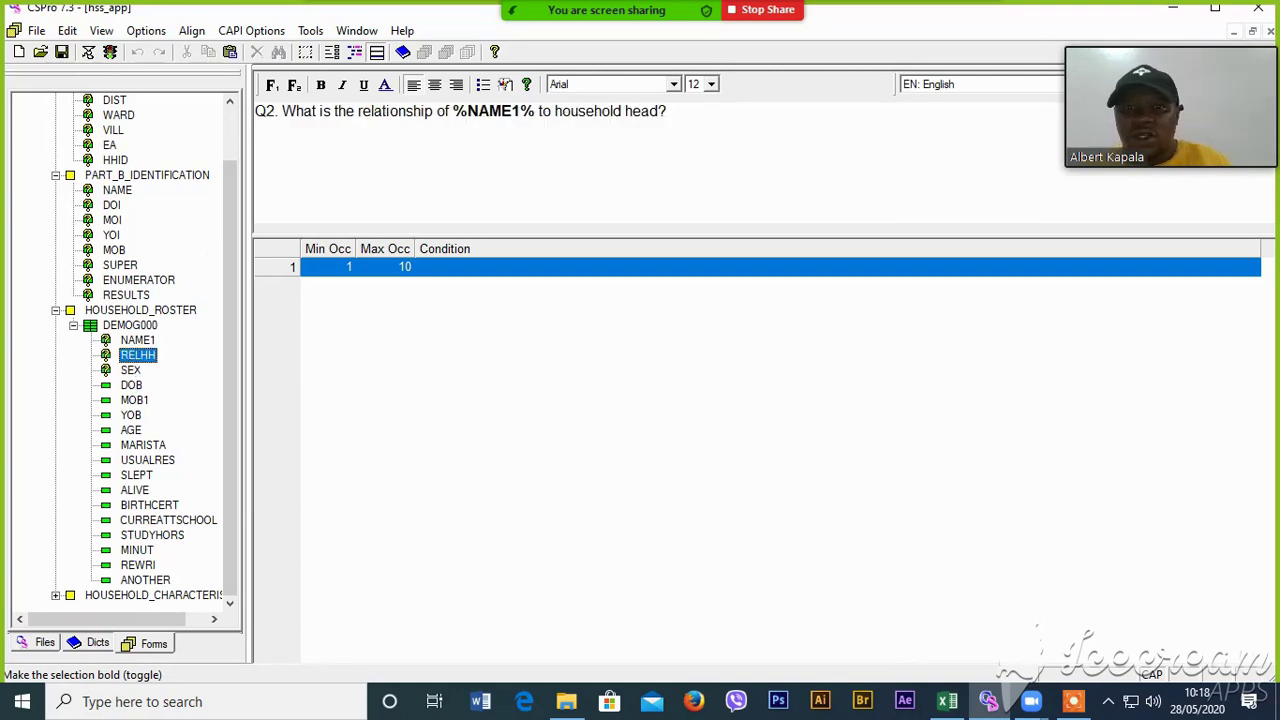
drag(453, 111, 535, 111)
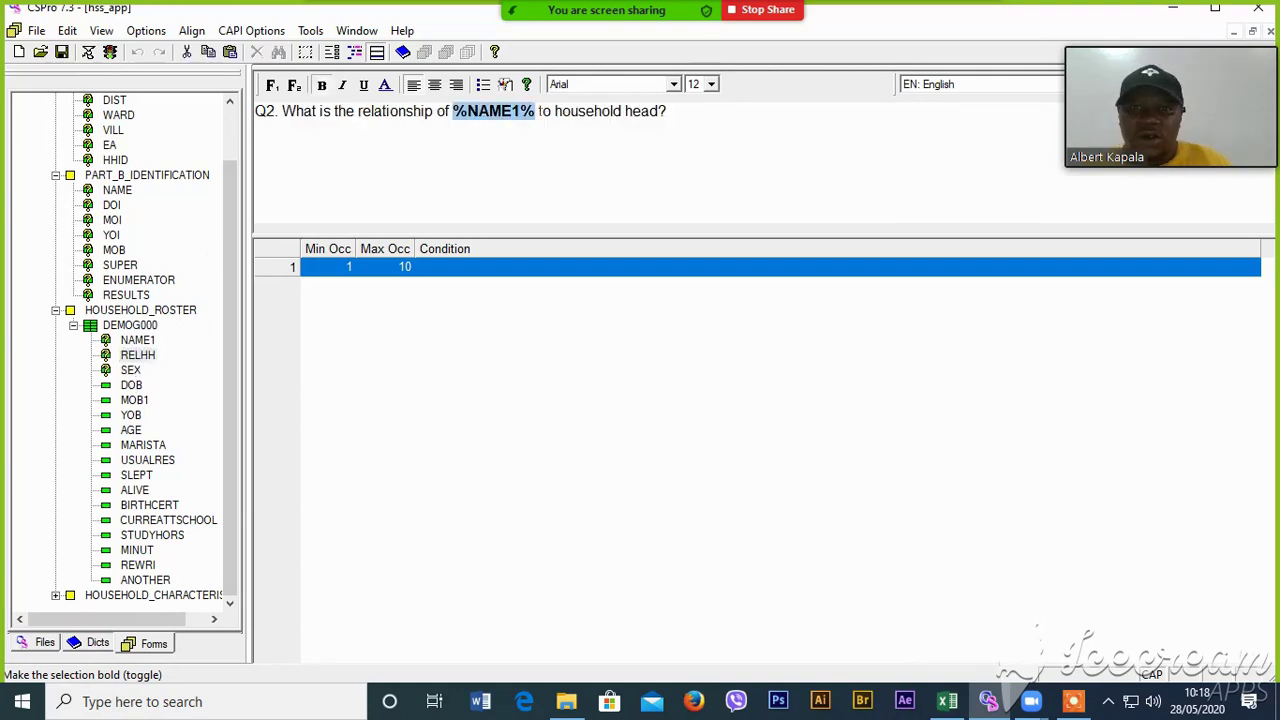
right_click(507, 116)
click(535, 137)
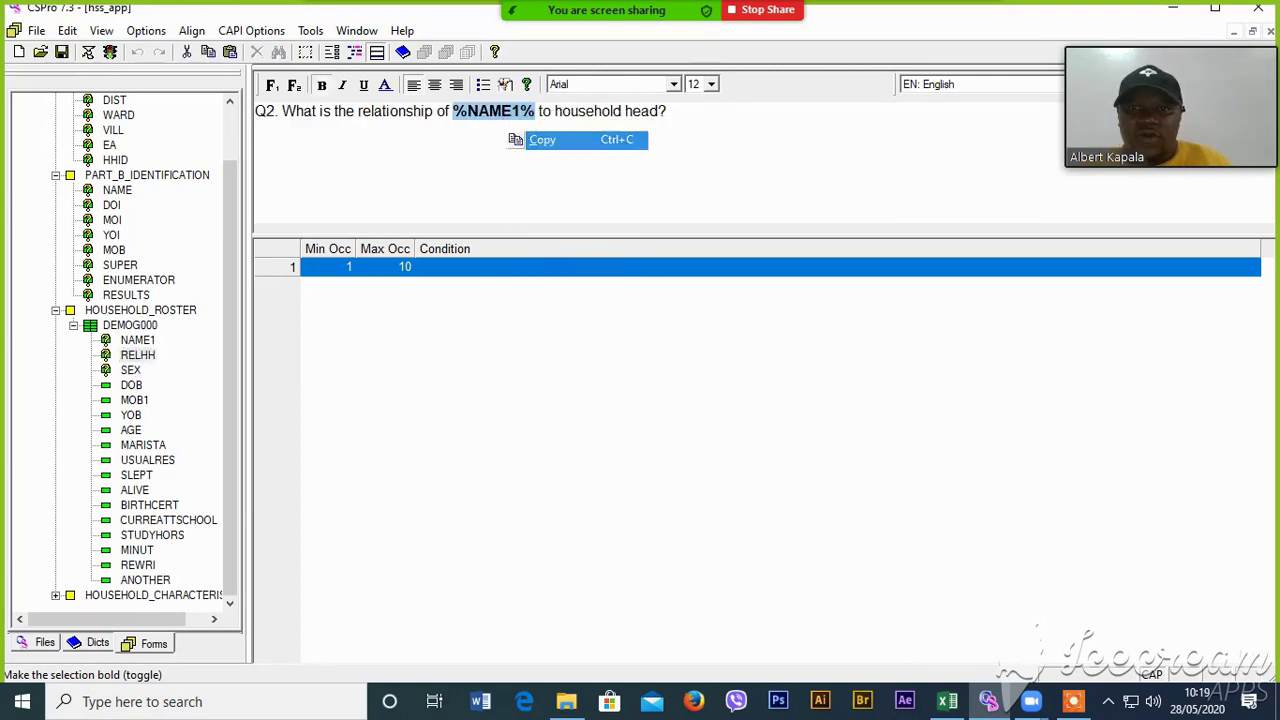
click(136, 359)
click(136, 372)
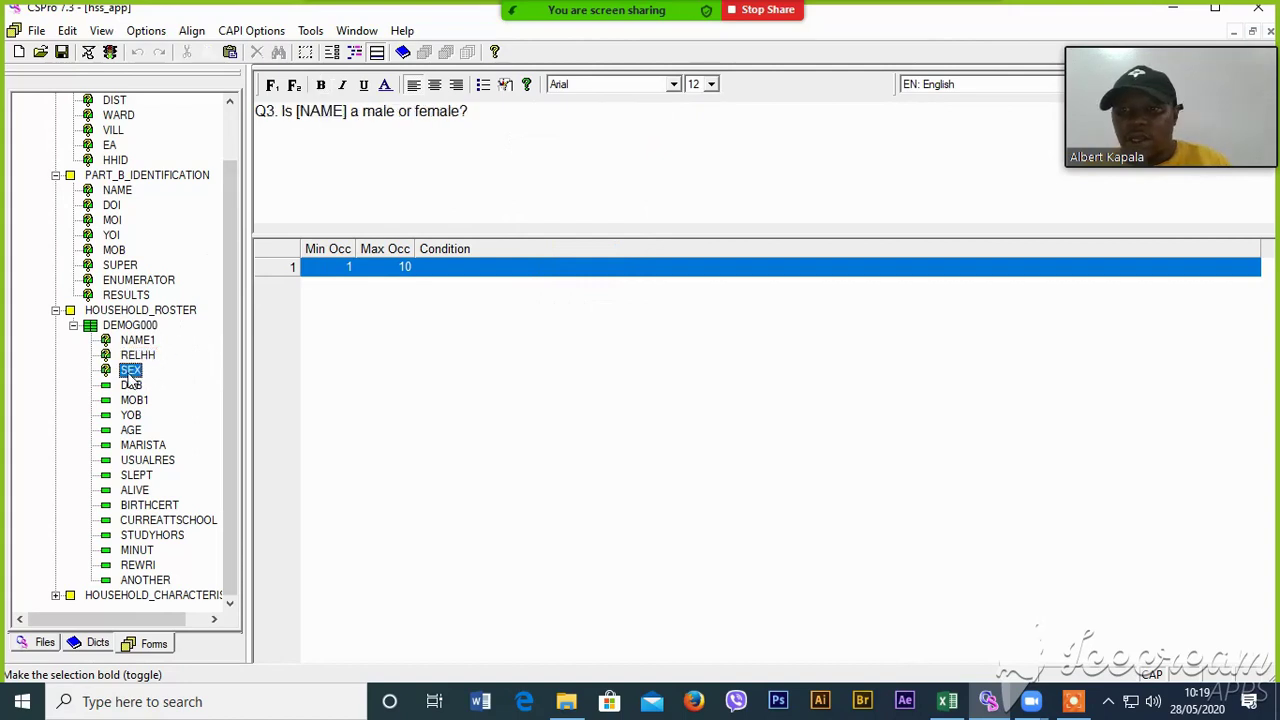
drag(296, 111, 346, 111)
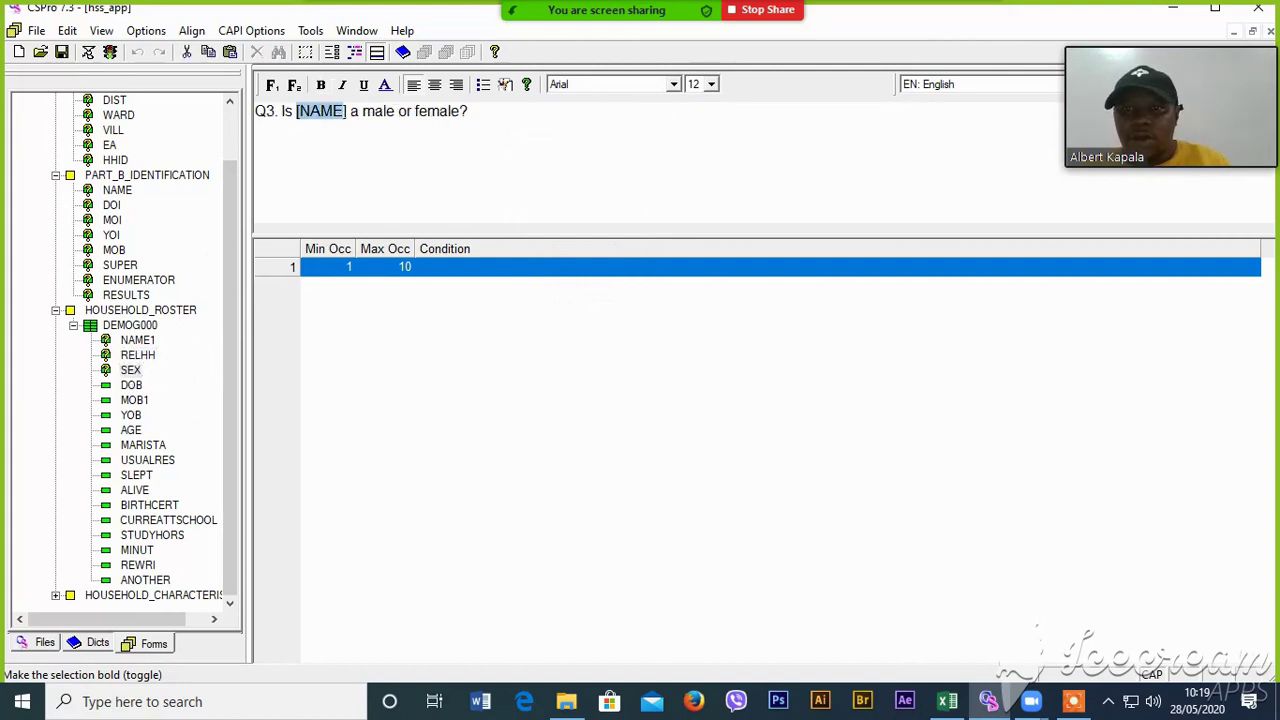
right_click(331, 108)
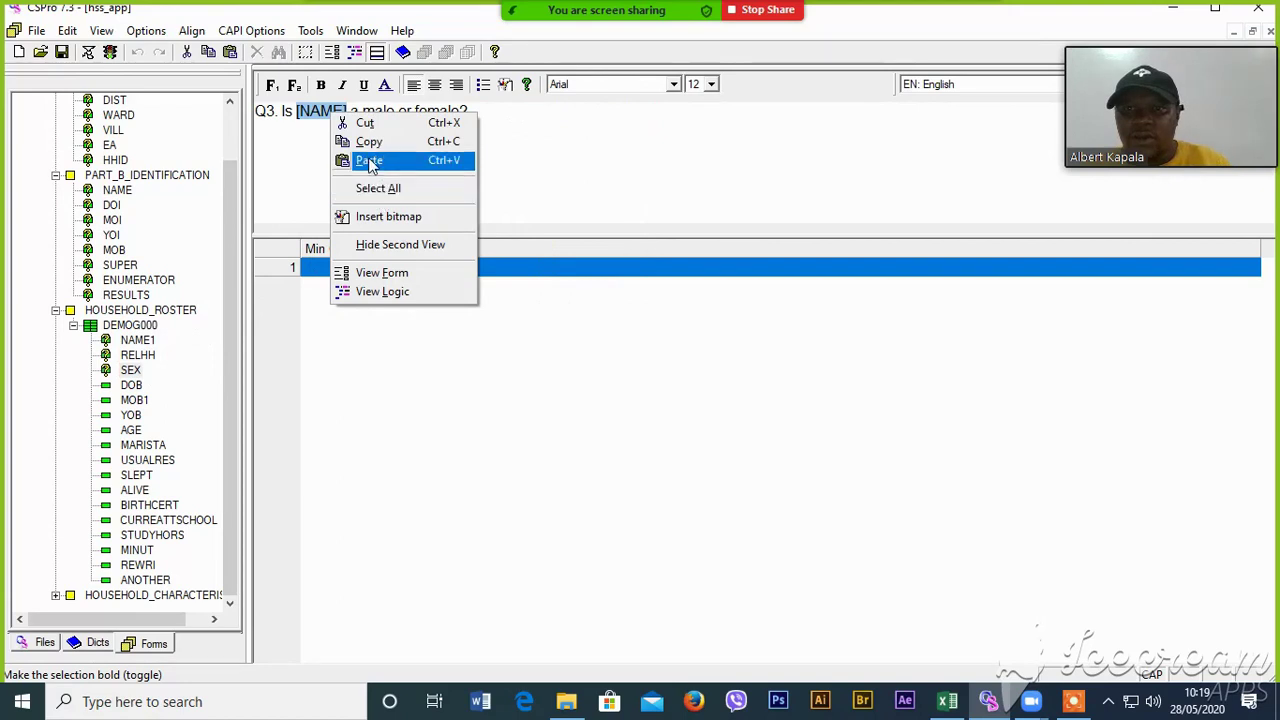
click(365, 157)
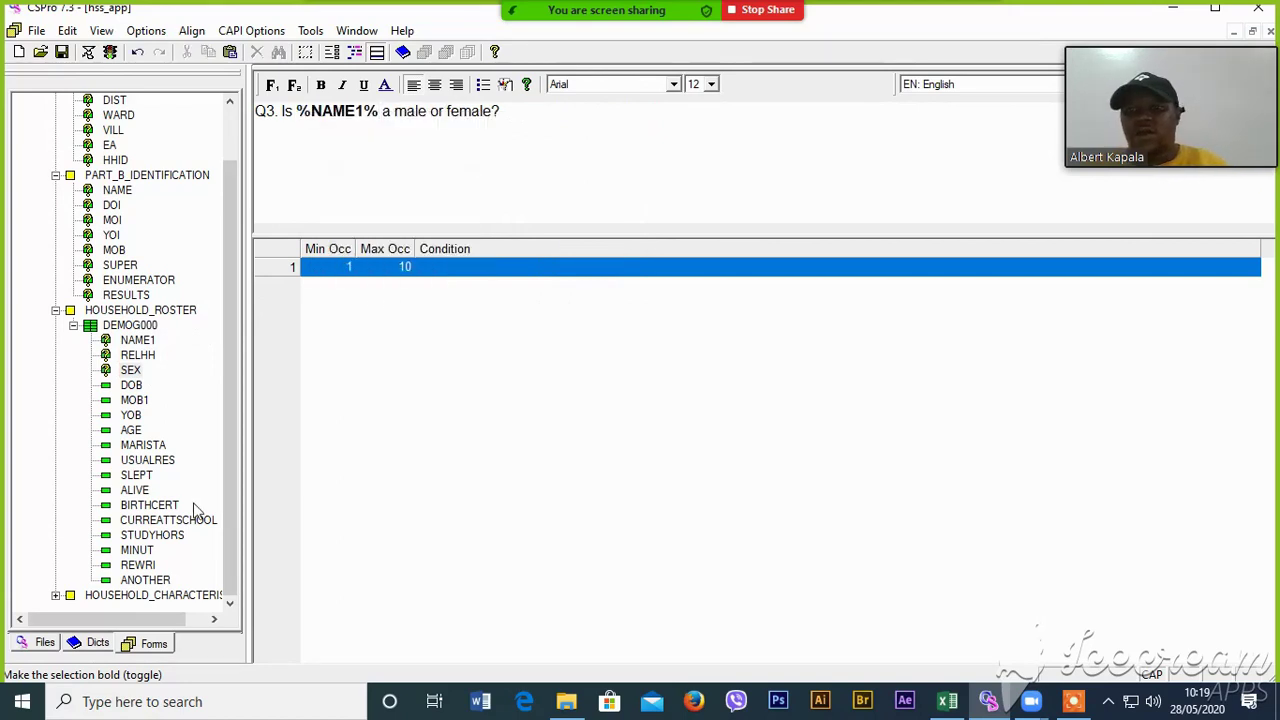
- Review the question texts of YOB, SLEPT, NAME1, RELHH and SEX
click(130, 415)
click(130, 476)
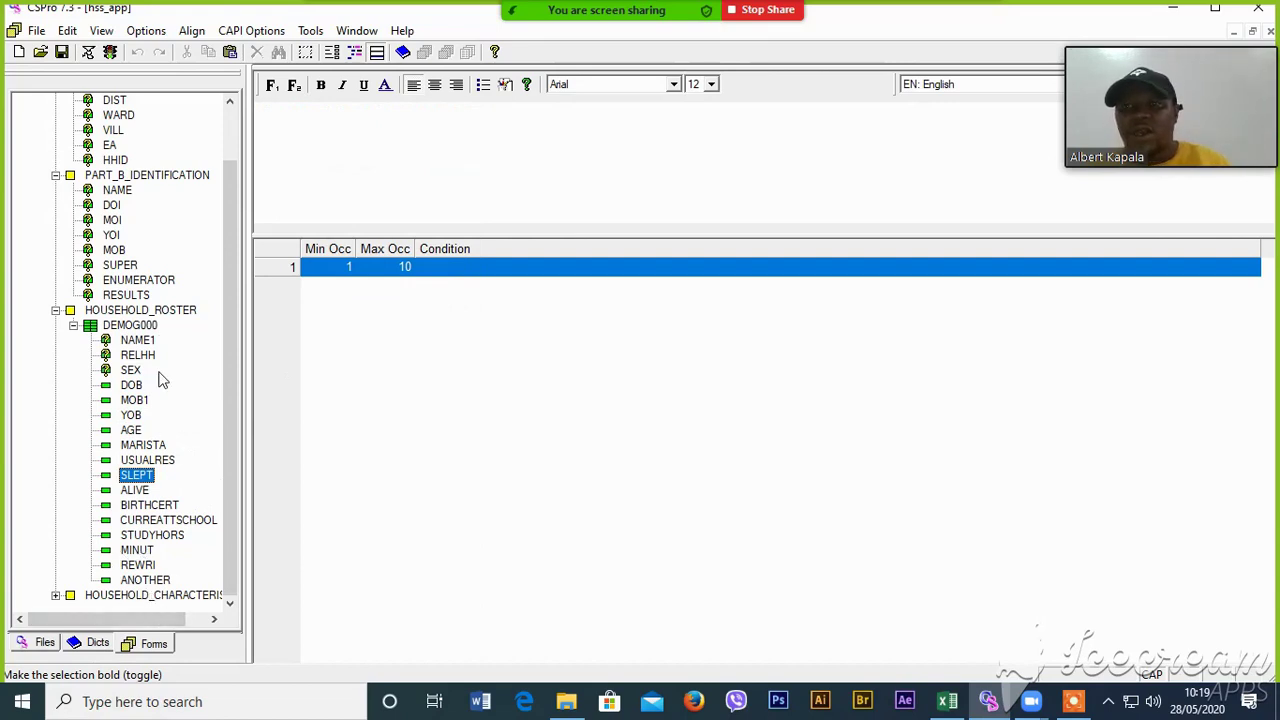
click(135, 342)
click(134, 356)
click(130, 371)
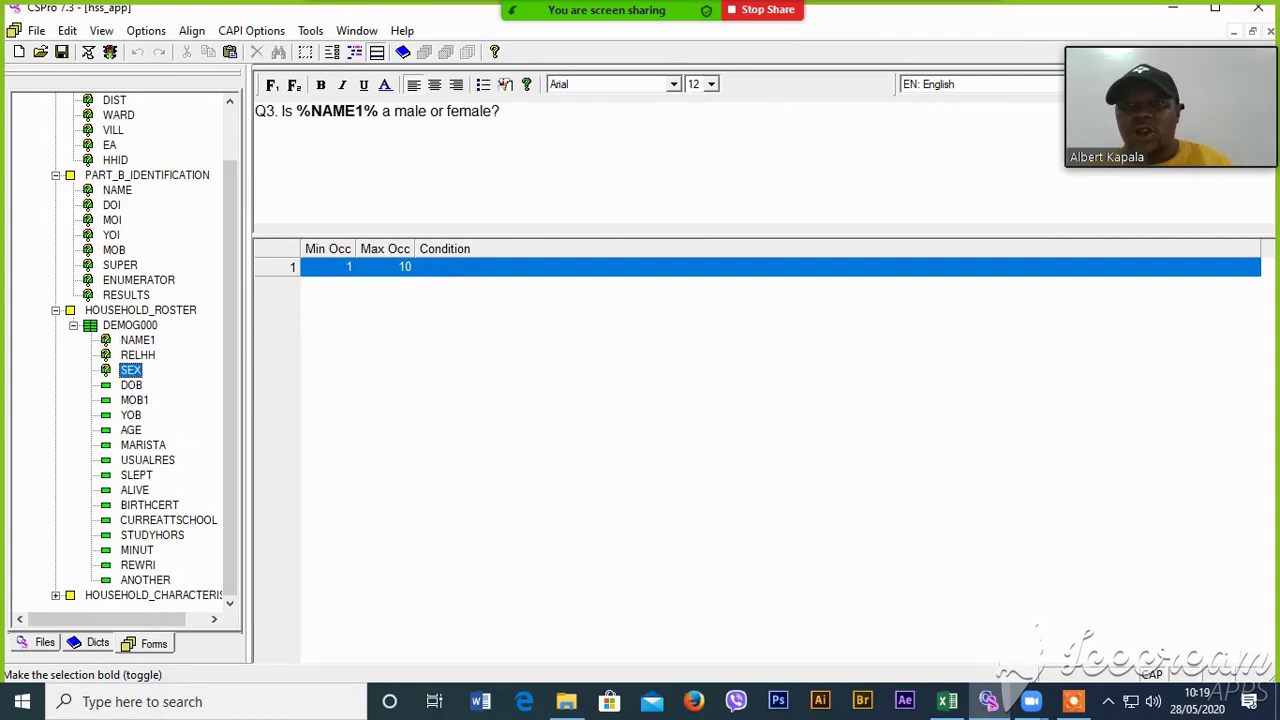
click(137, 342)
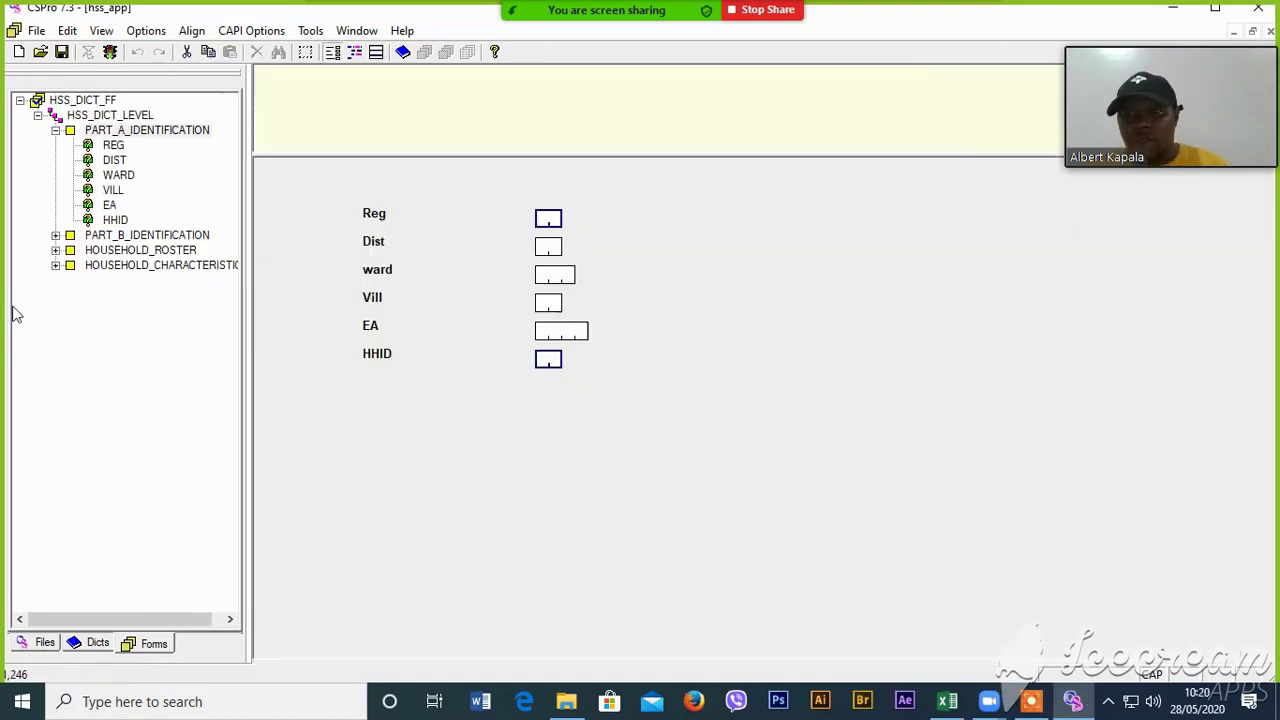
- Expand the PART_B_IDENTIFICATION, HOUSEHOLD_ROSTER, DEMOG000 and HOUSEHOLD_CHARACTERISTICS nodes in the form tree
click(55, 265)
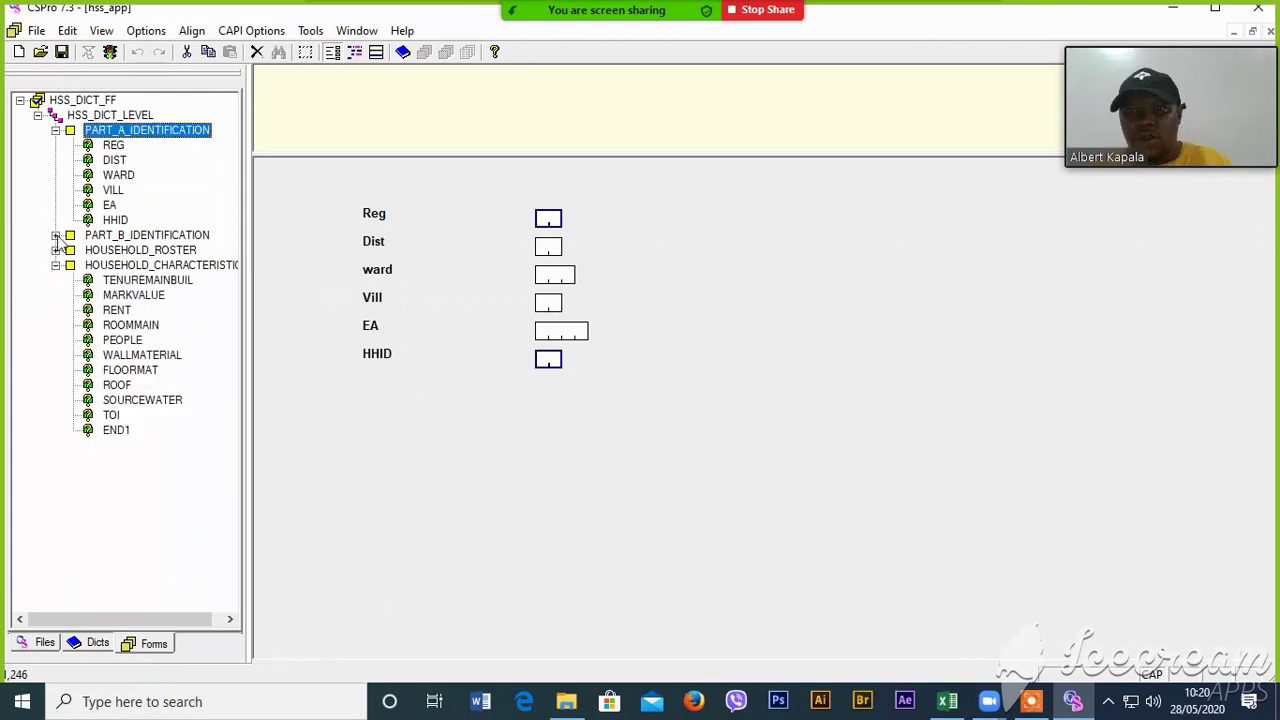
click(55, 265)
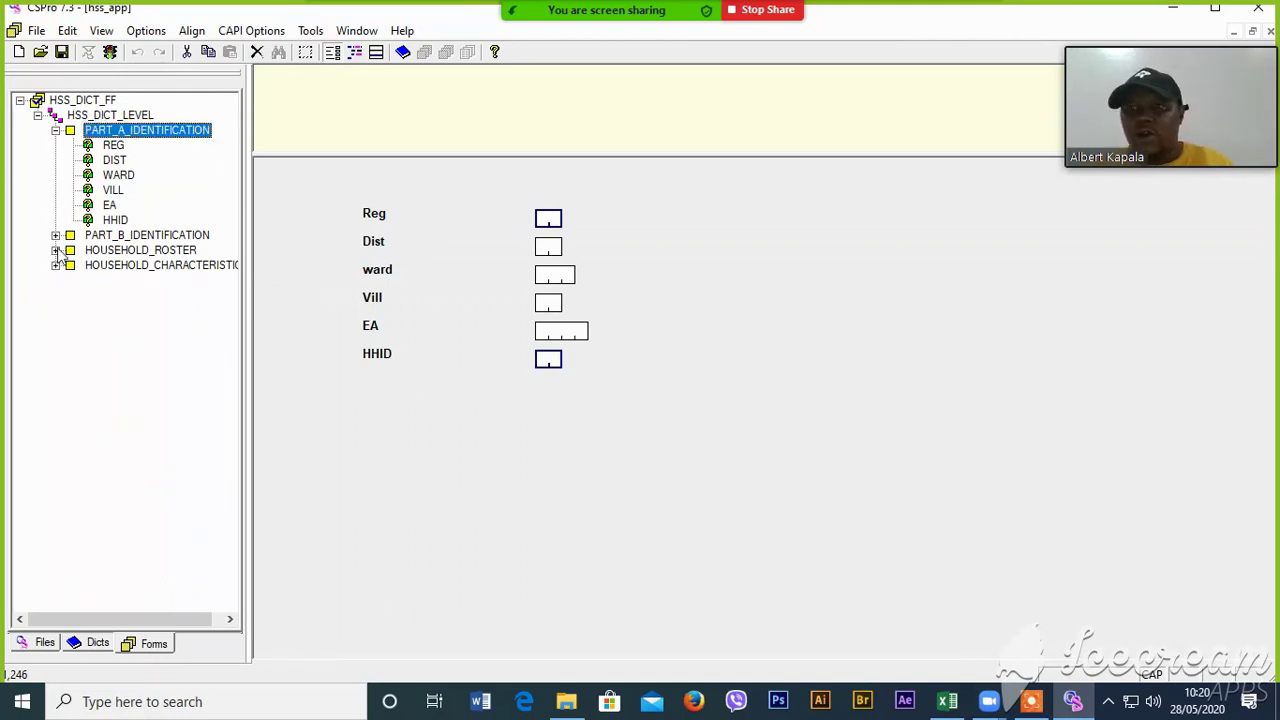
click(55, 235)
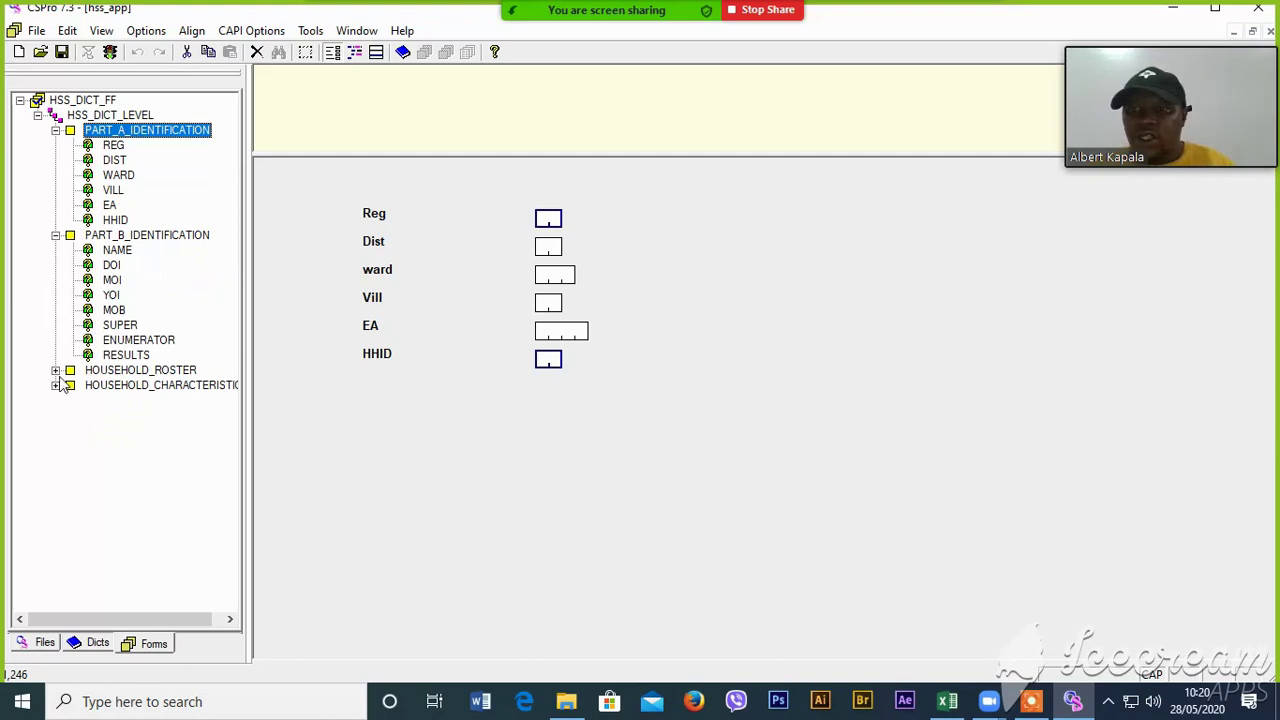
click(55, 370)
click(73, 386)
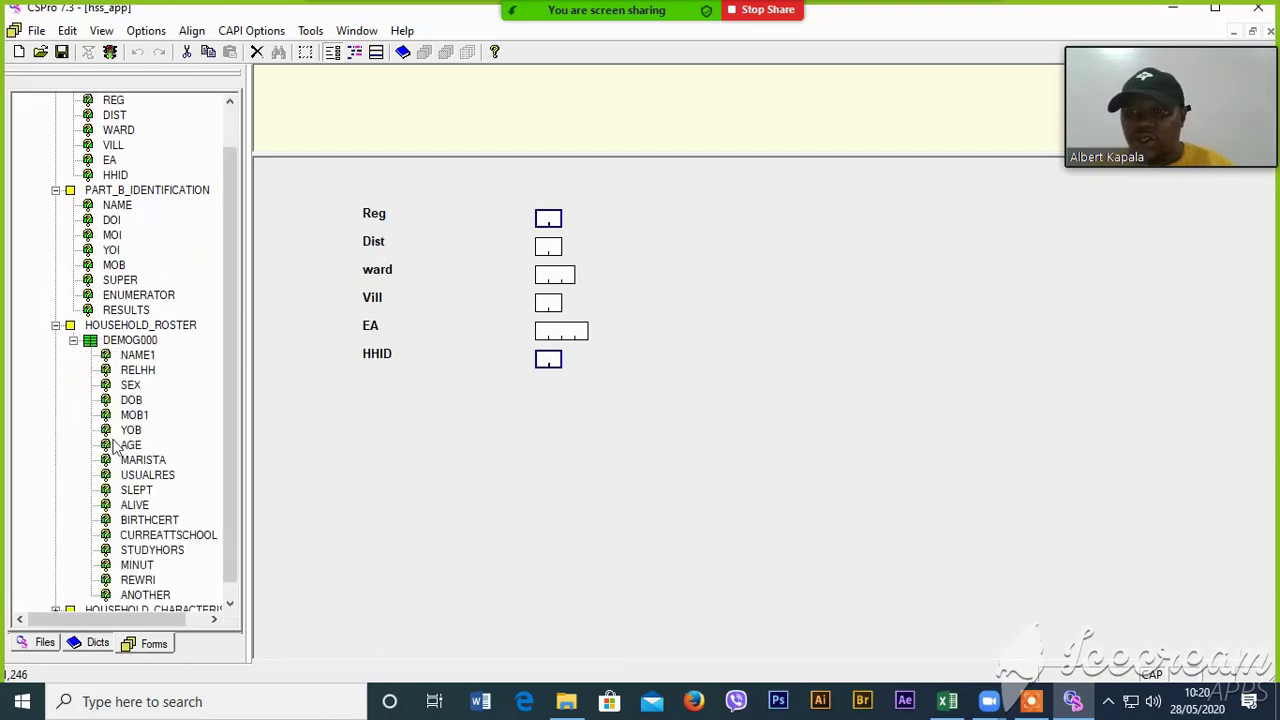
scroll(228, 404, down, 1)
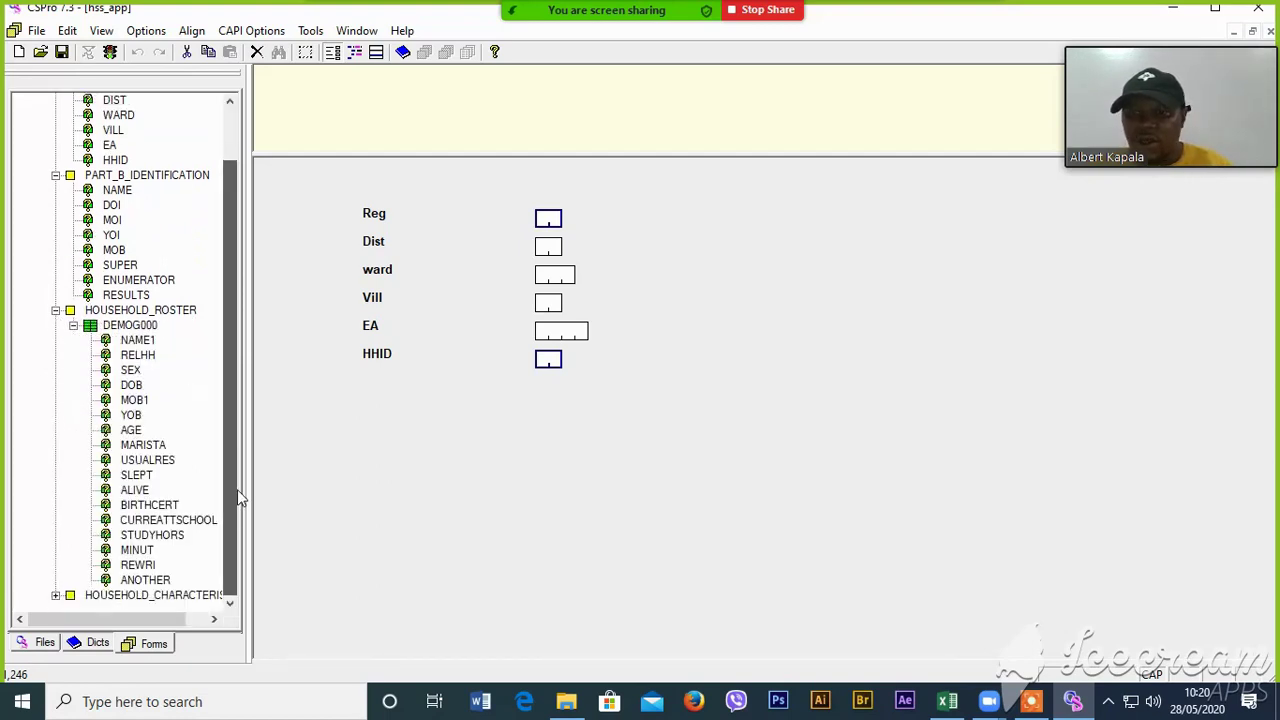
click(57, 596)
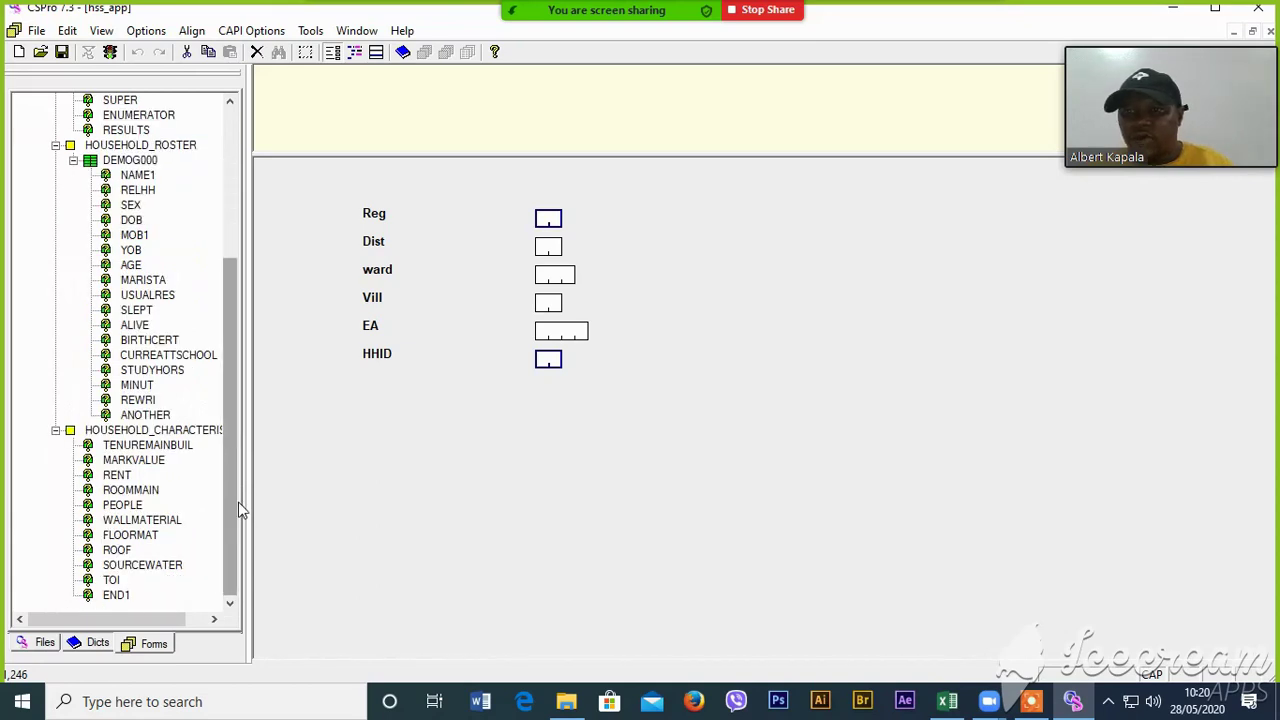
drag(240, 510, 245, 272)
- Browse the REG, DIST and MOI fields, then show the roster at the RELHH question
click(113, 146)
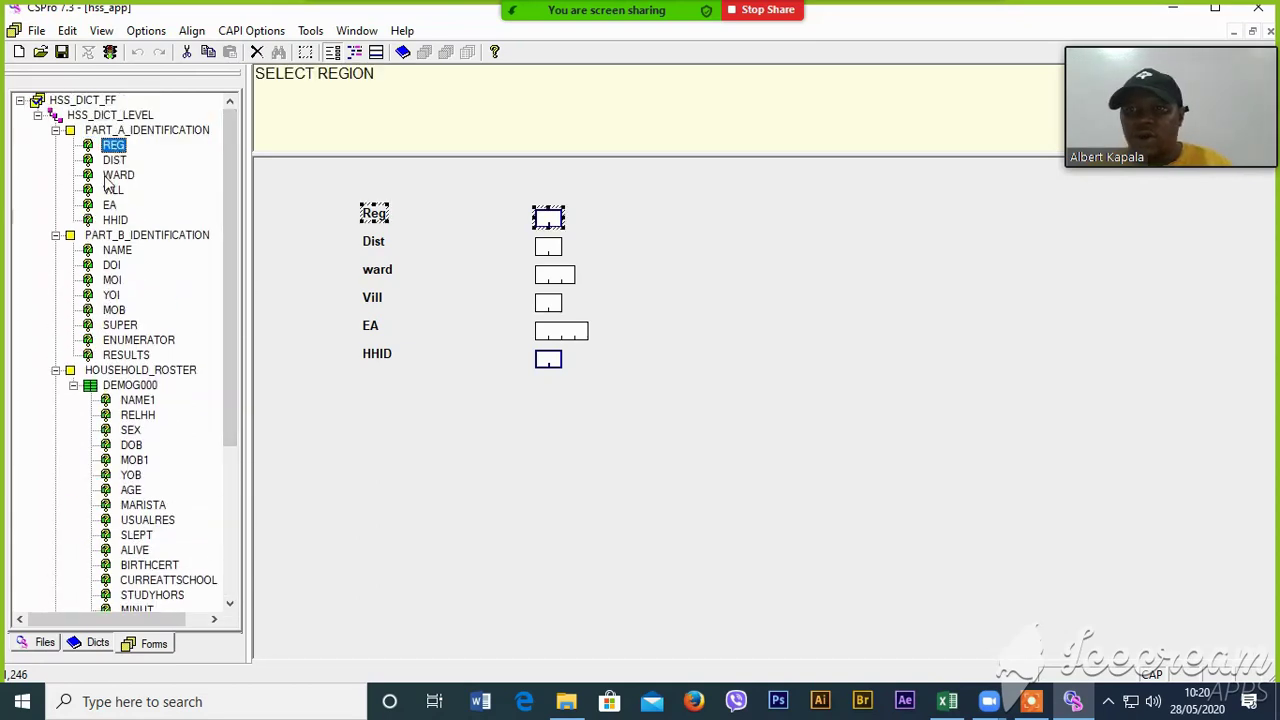
click(113, 161)
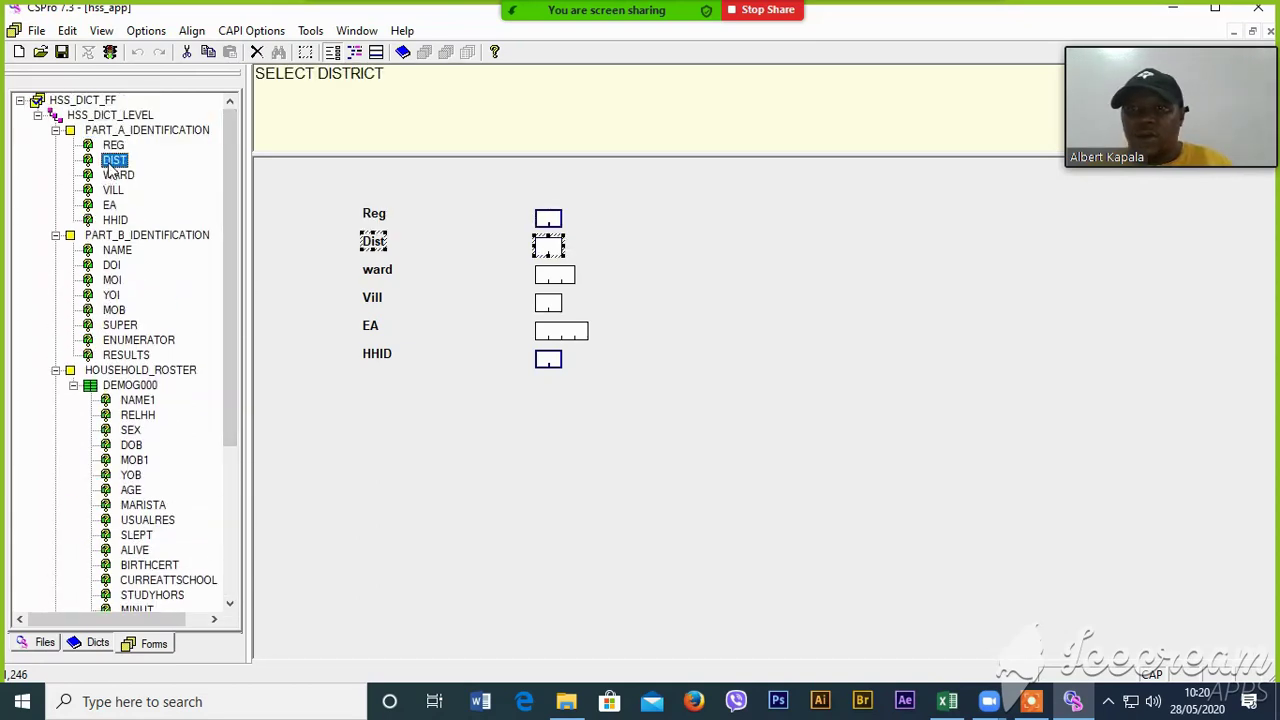
click(115, 250)
click(111, 280)
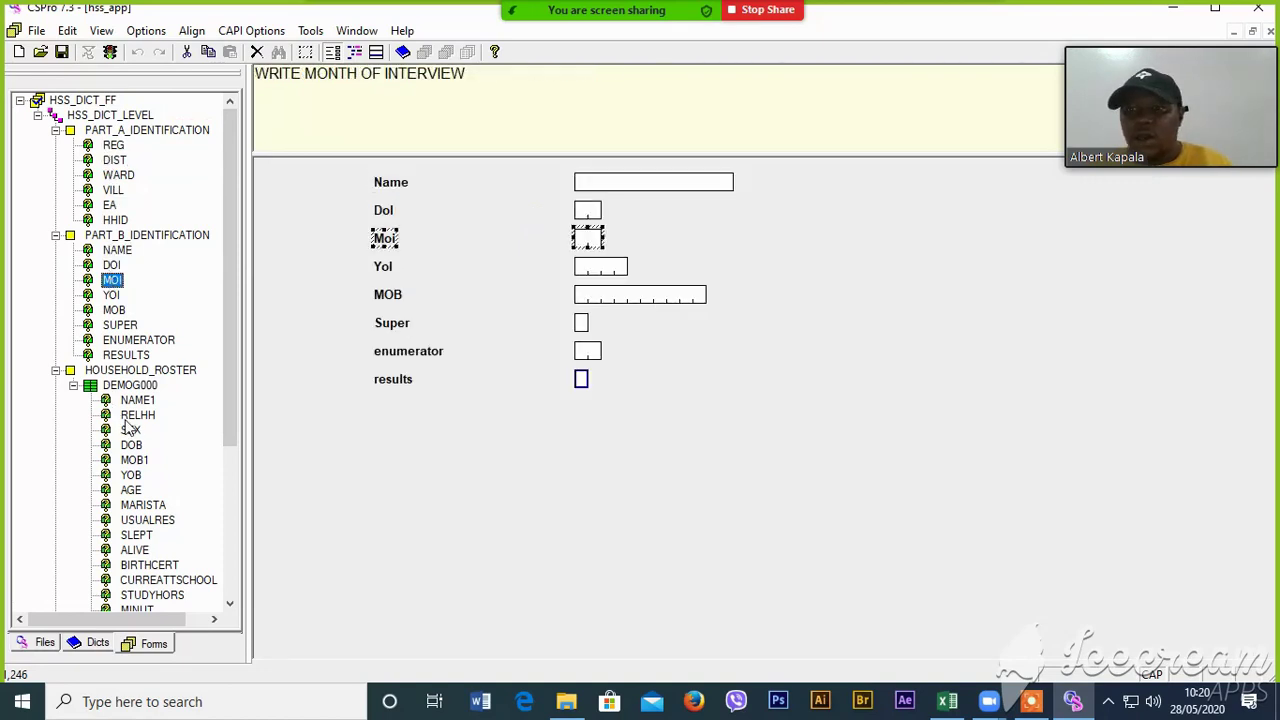
click(135, 416)
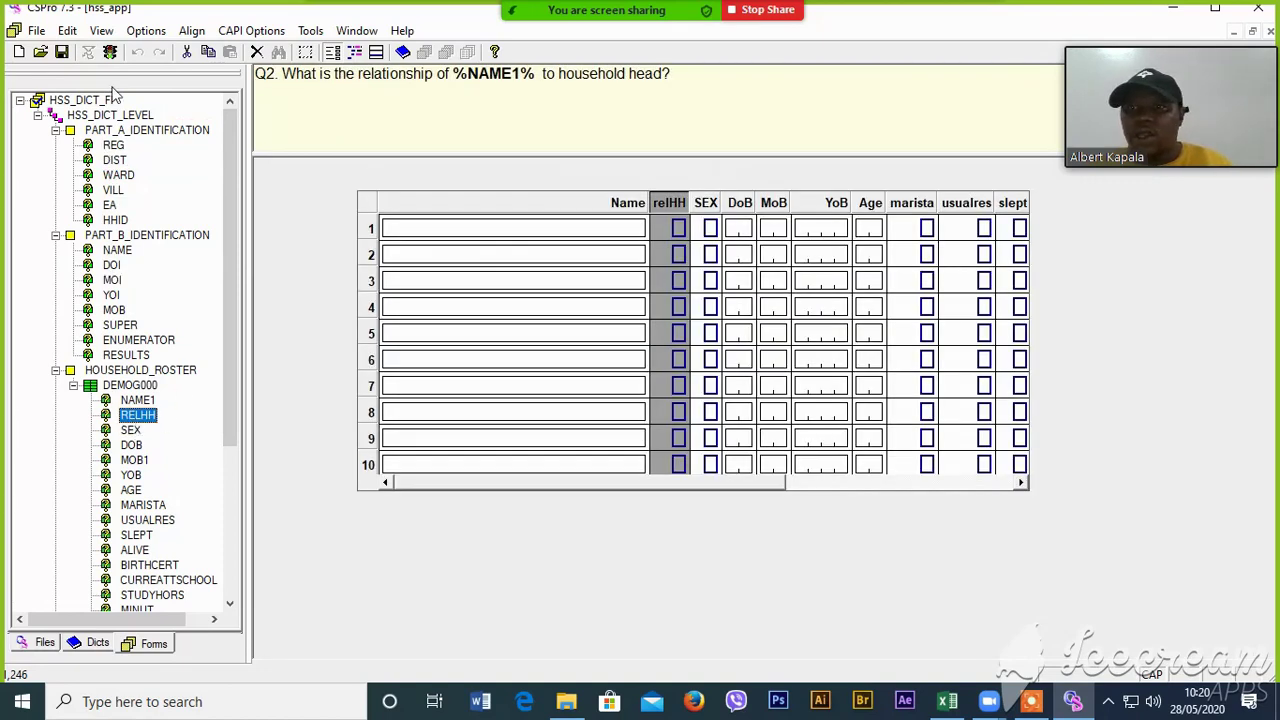
- Run the app with its data file pointed to hssdatafile.csdb in the HSS2020 Data folder
click(110, 51)
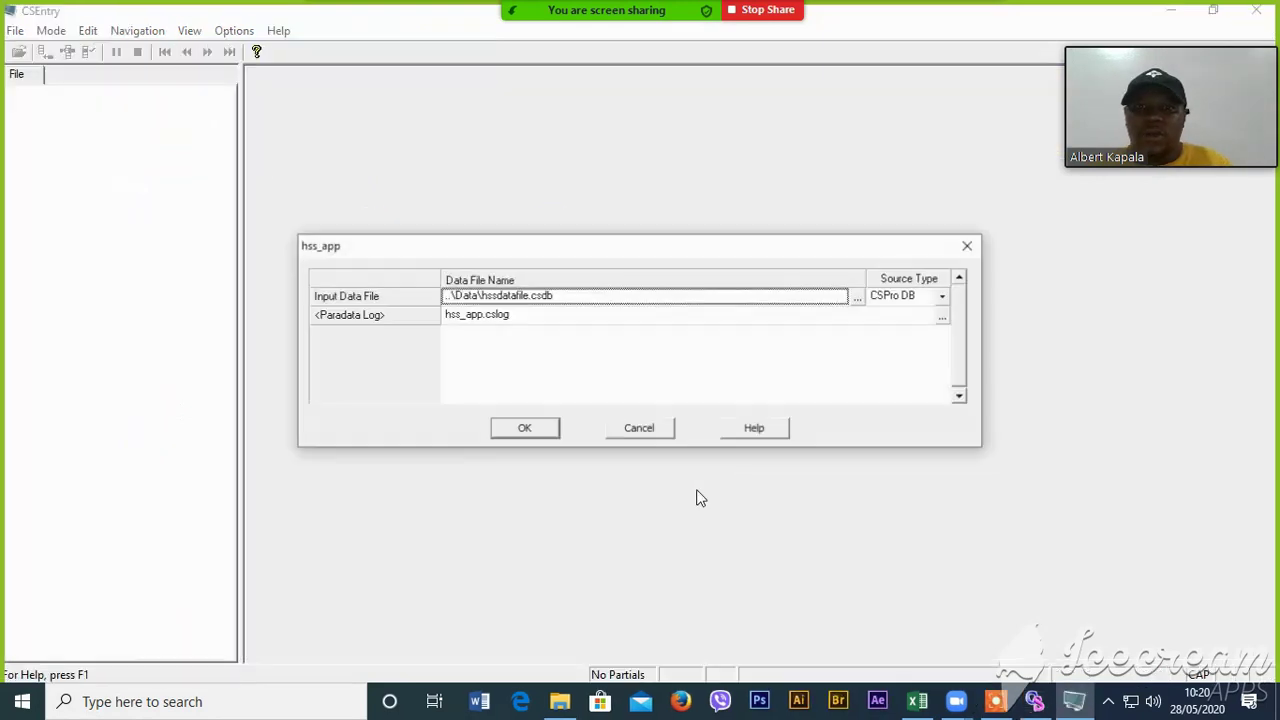
click(524, 428)
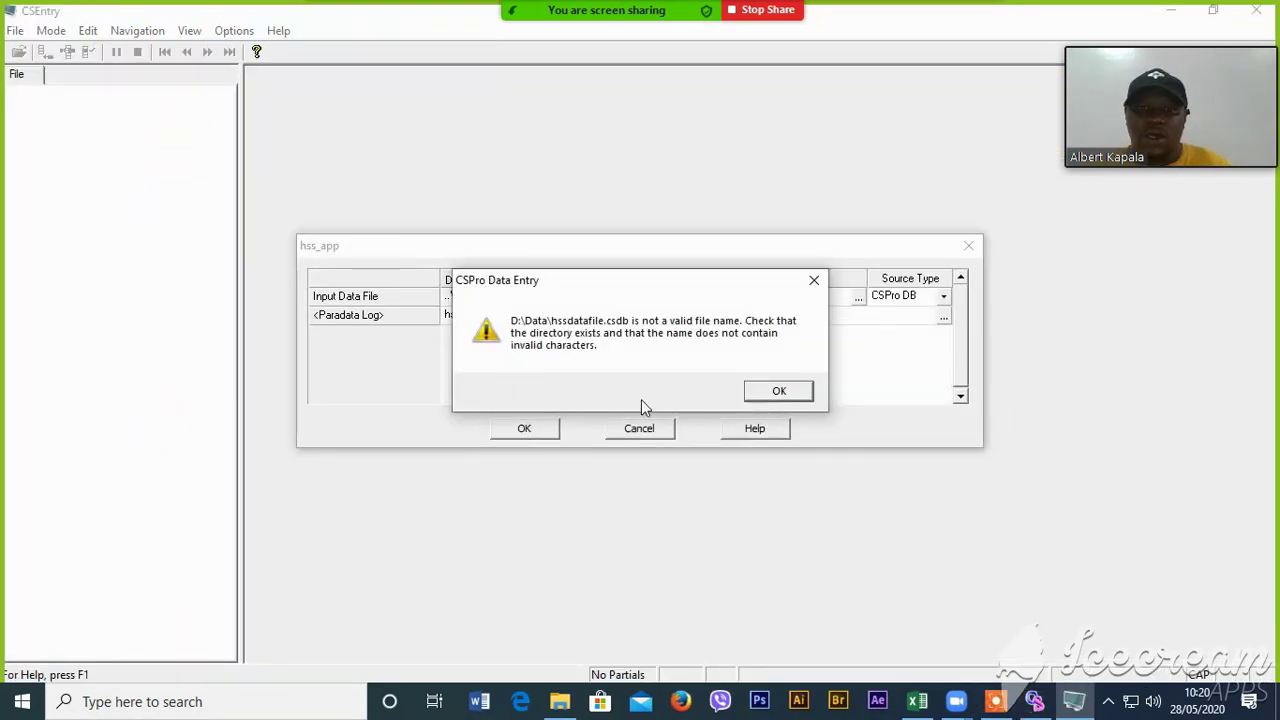
click(814, 281)
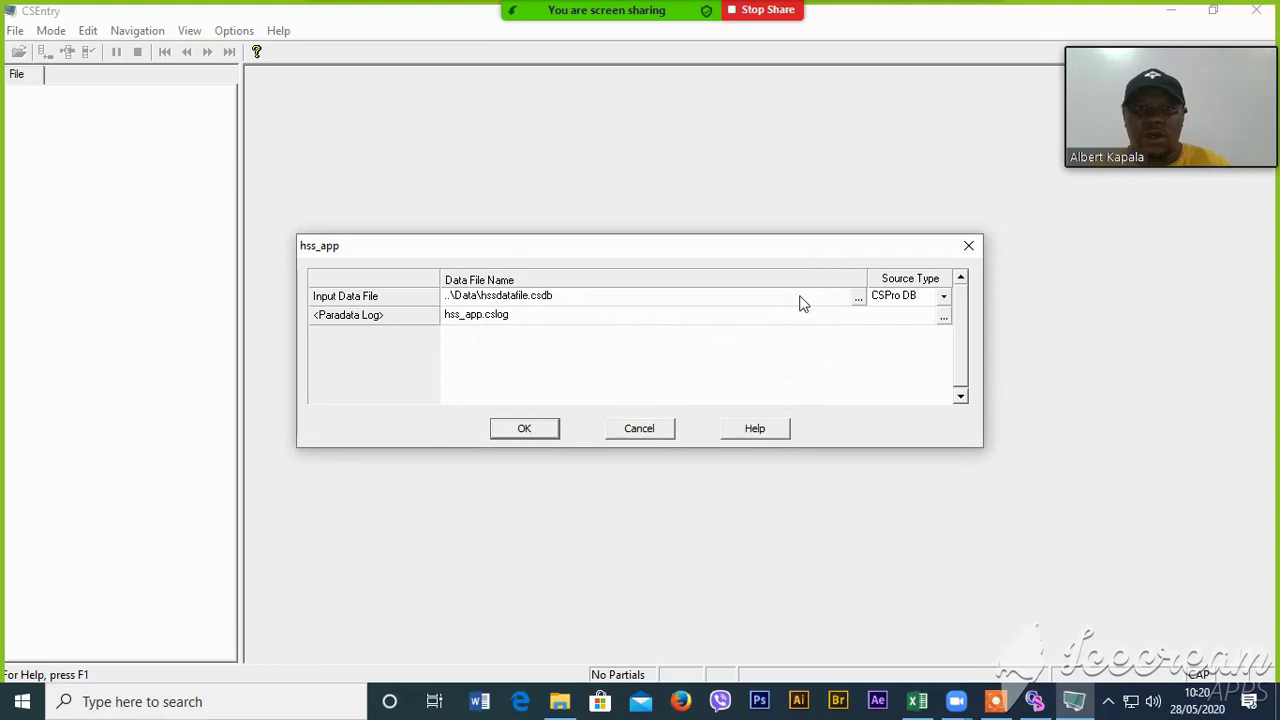
click(858, 298)
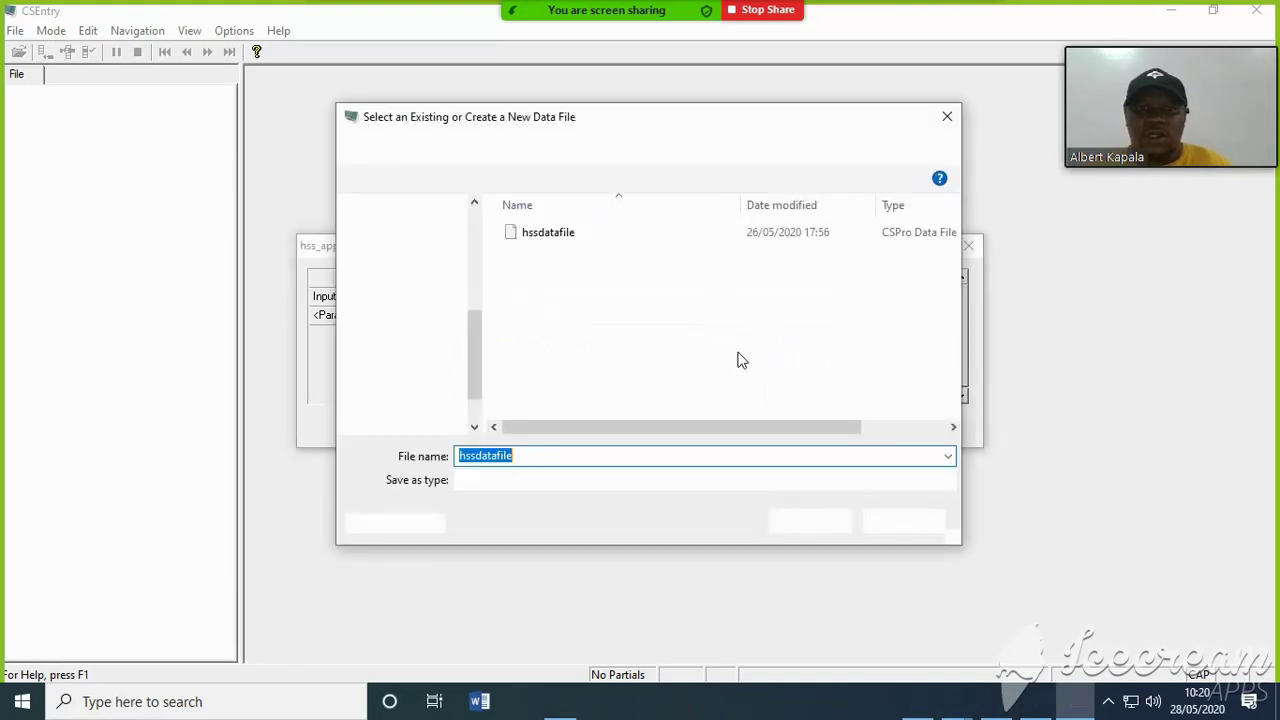
click(600, 145)
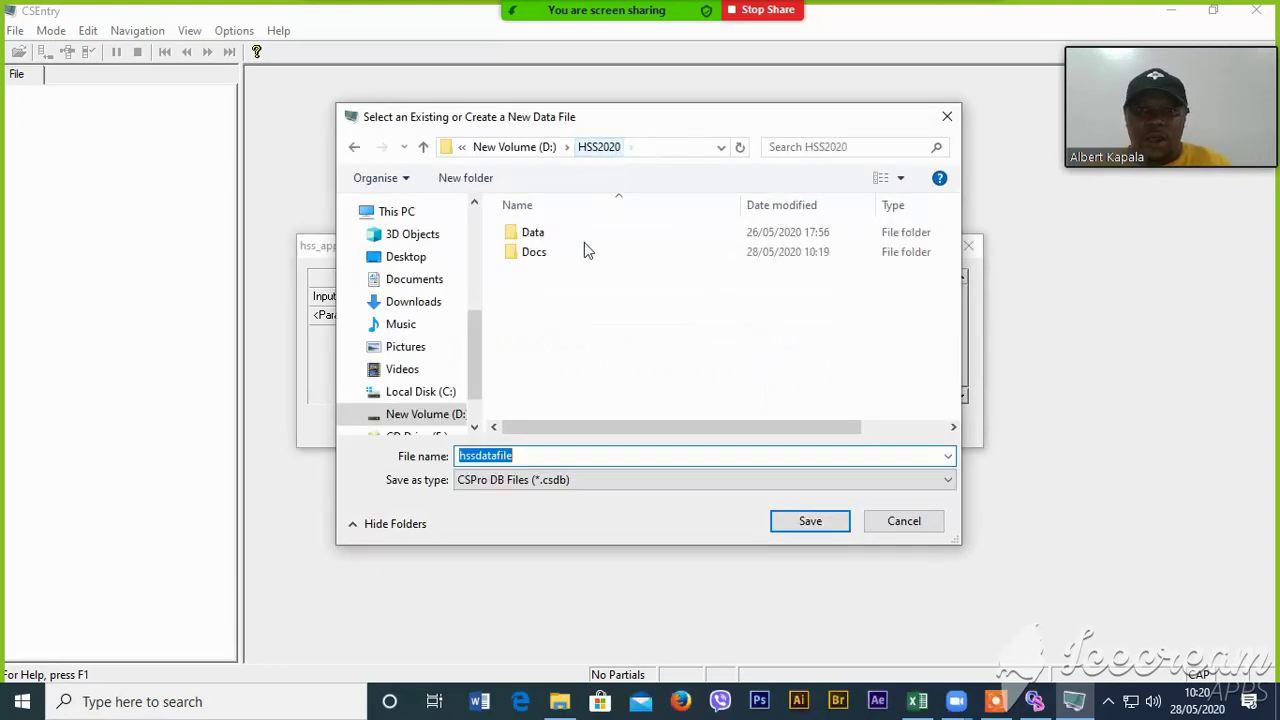
double_click(531, 240)
click(790, 528)
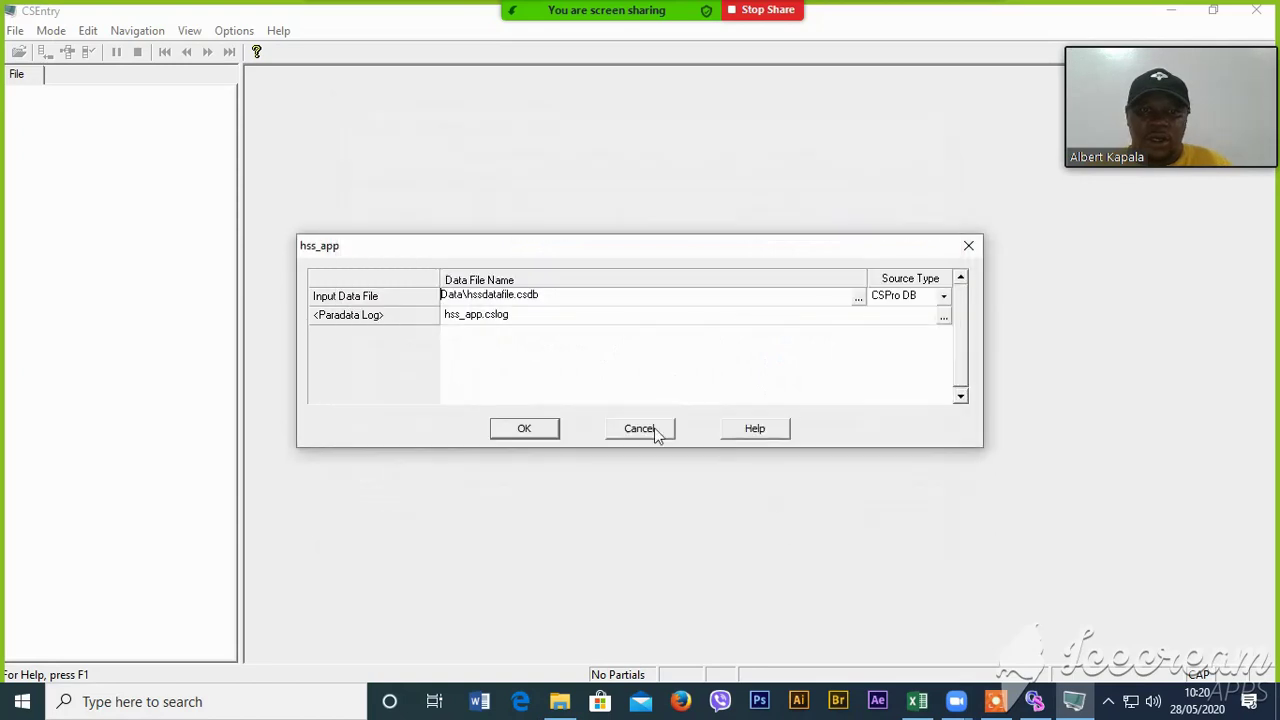
click(543, 431)
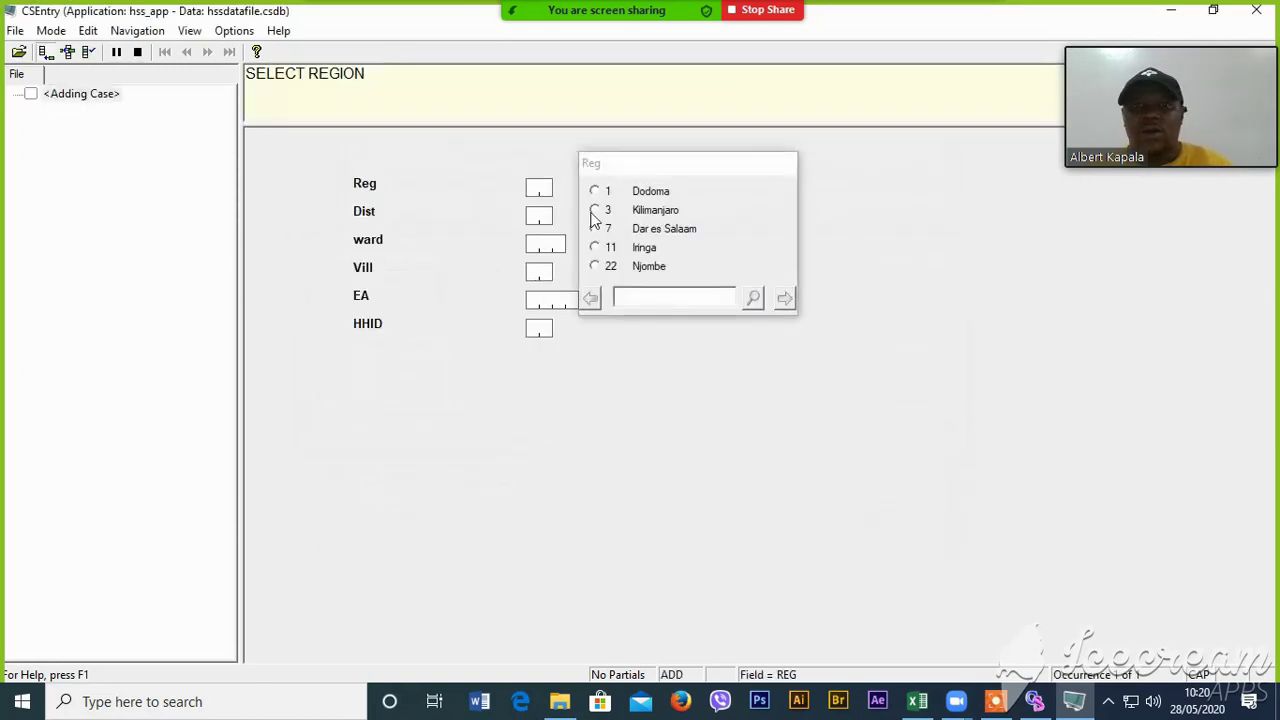
- Choose Dodoma as region, enter the district and location codes, and pick the household number
click(648, 192)
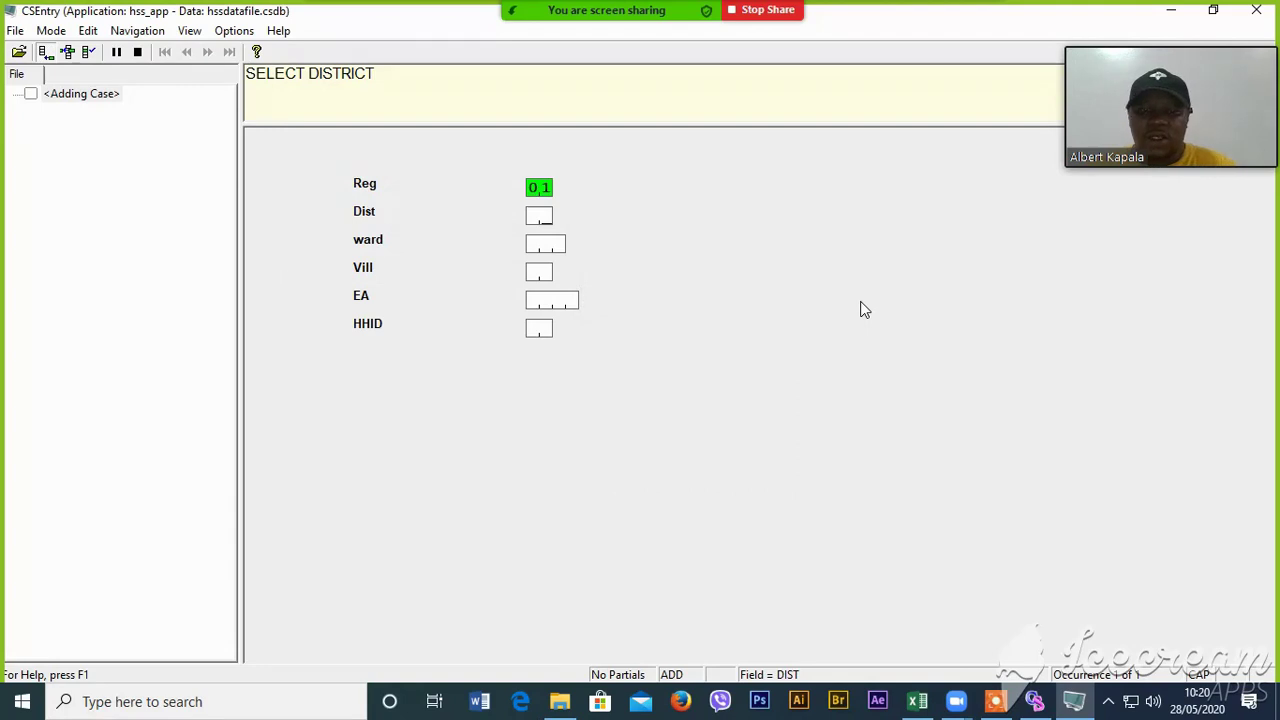
text(12)
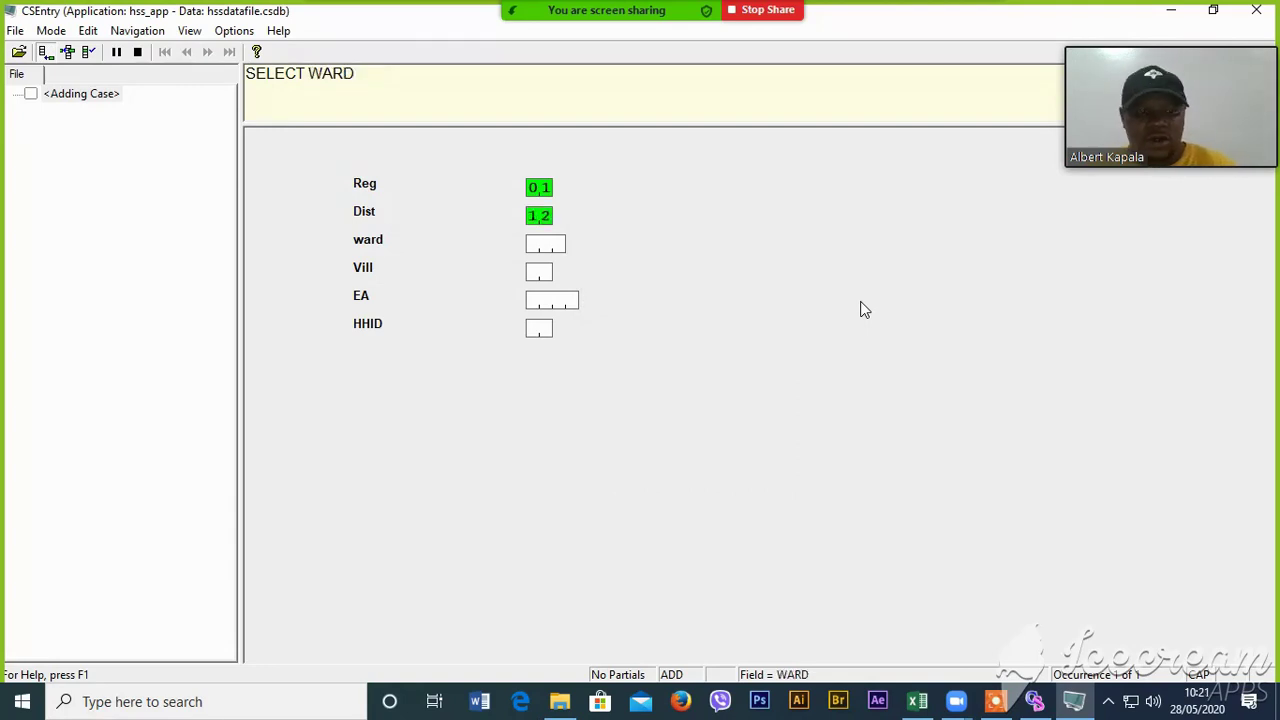
key(BackSpace)
text(01)
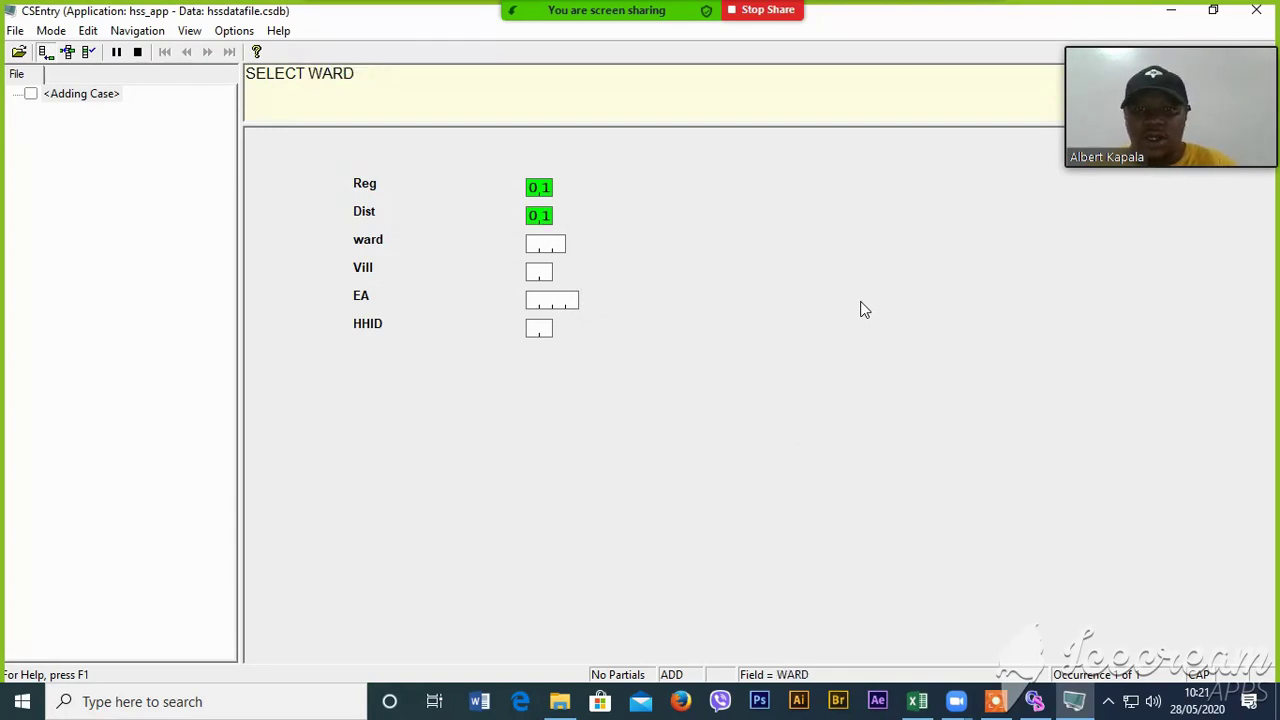
text(234)
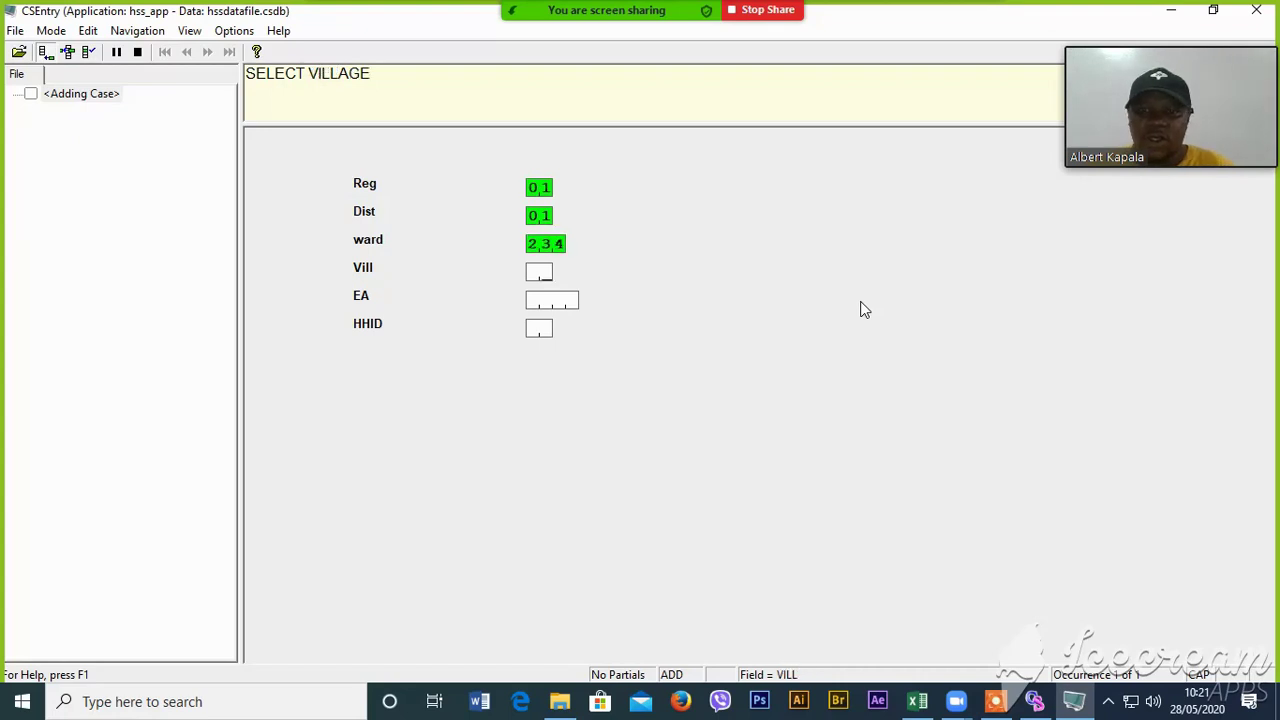
text(121234)
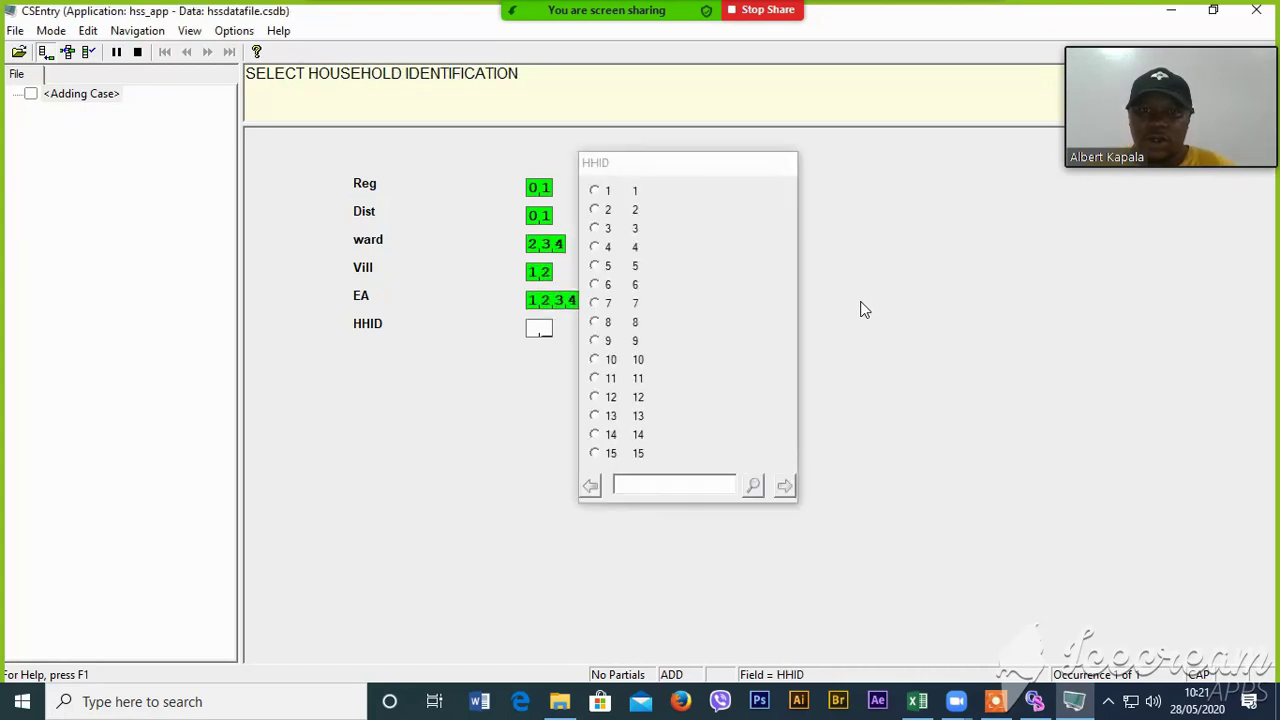
click(650, 372)
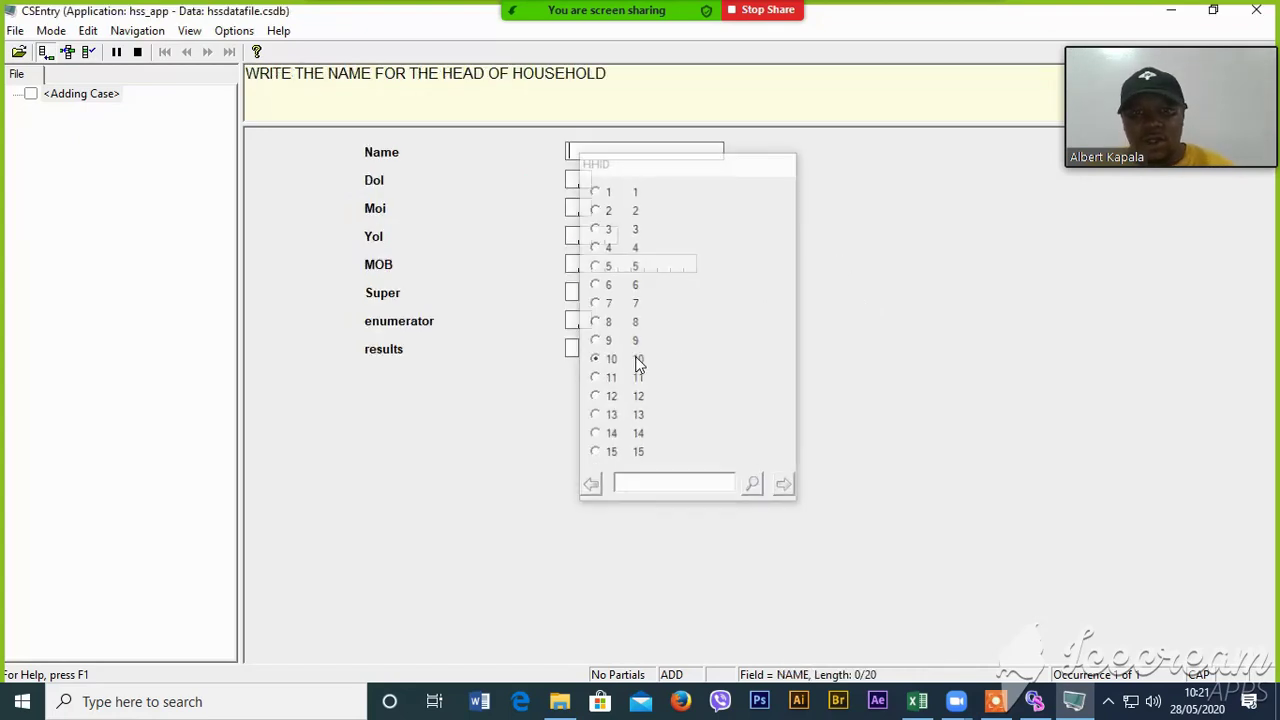
- Enter the household head's name, interview date 12/5/2020, mobile number, supervisor 1 and enumerator's name
text(a)
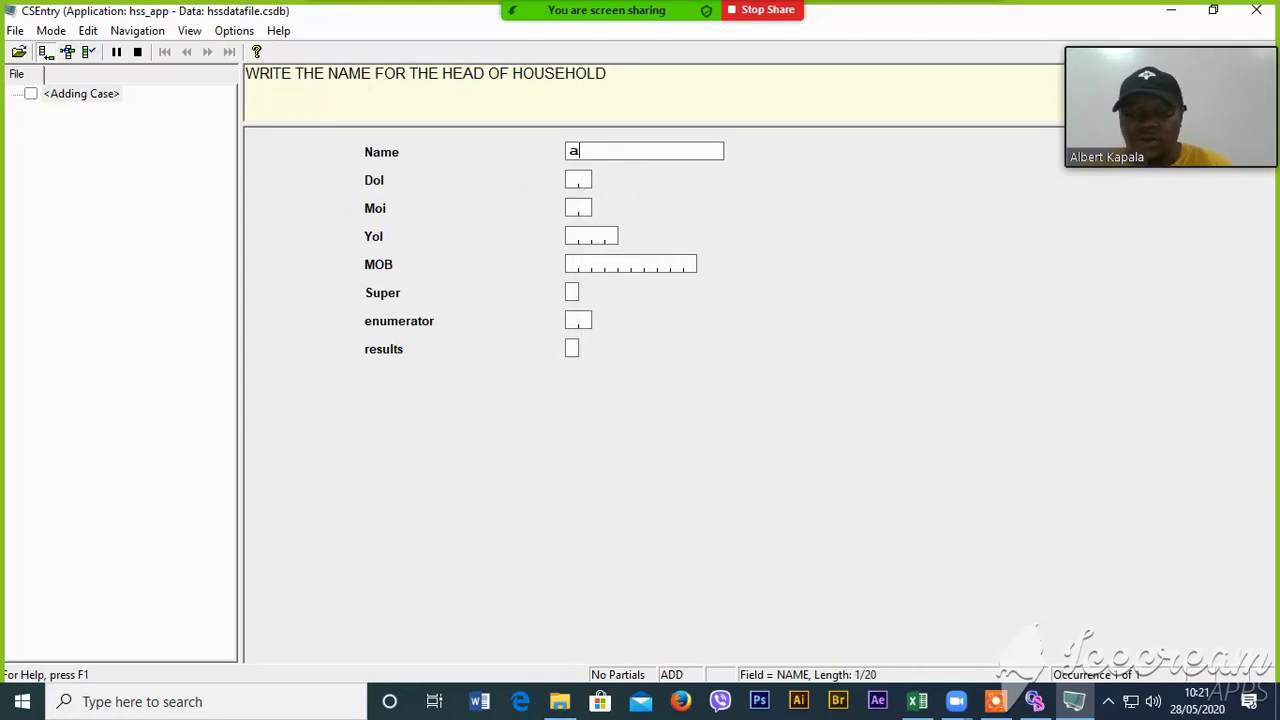
text(aly)
key(BackSpace)
key(BackSpace)
key(BackSpace)
key(BackSpace)
key(Caps_Lock)
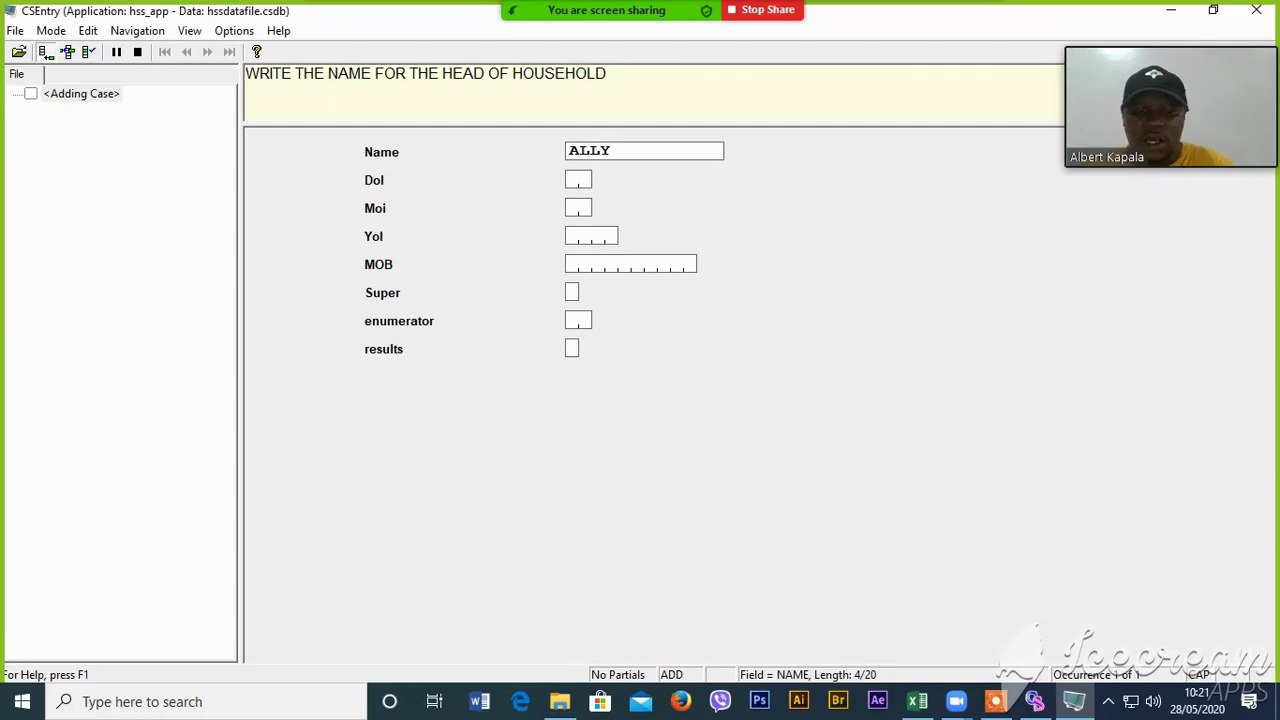
key(Return)
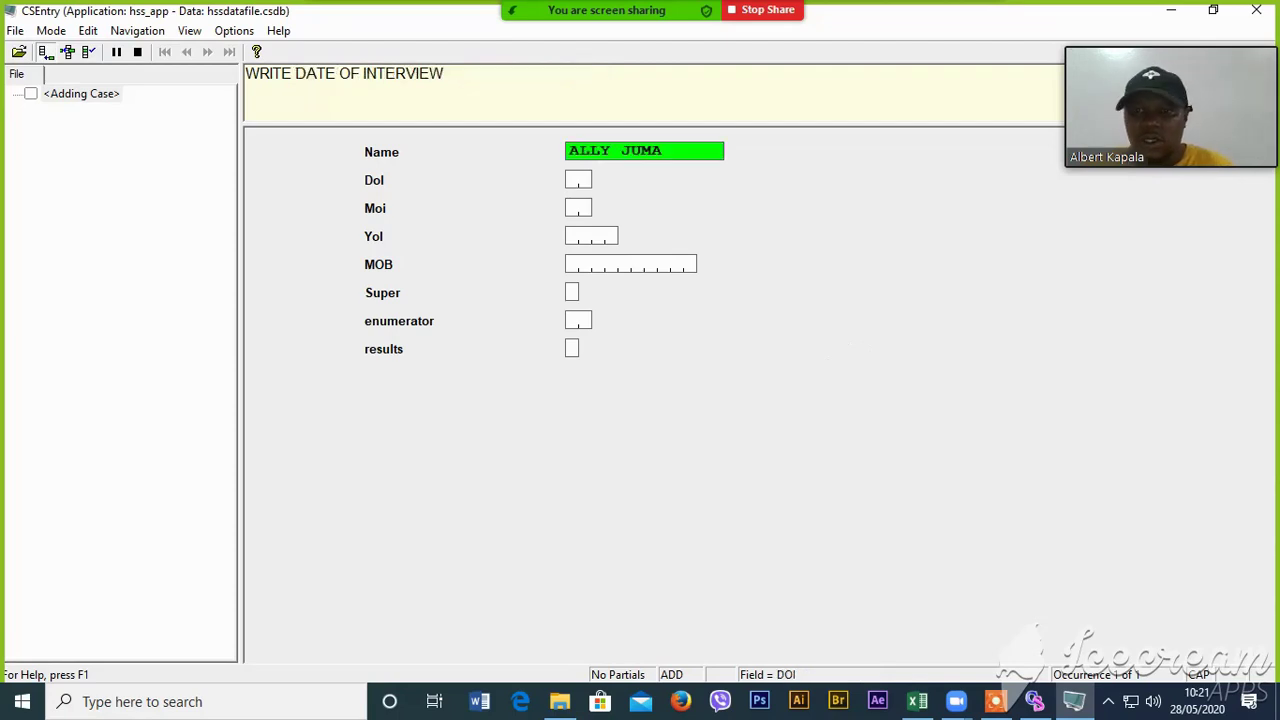
text(12)
text(0)
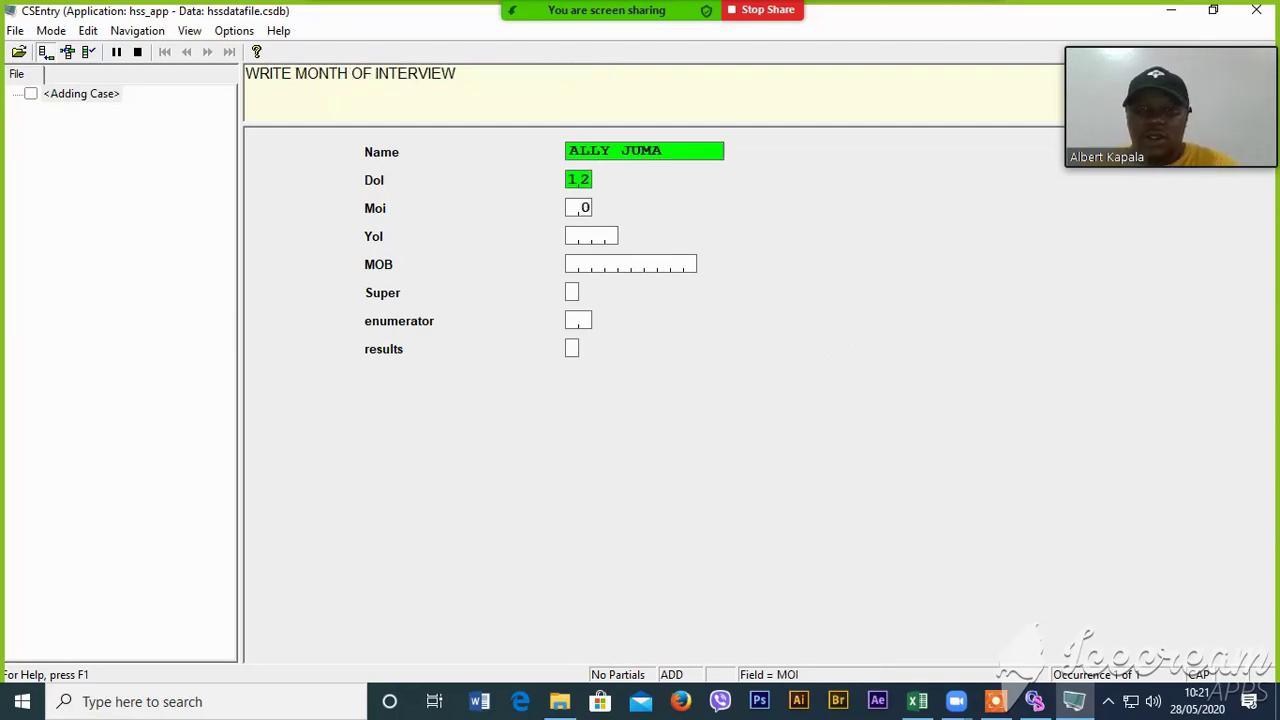
text(5)
text(2020)
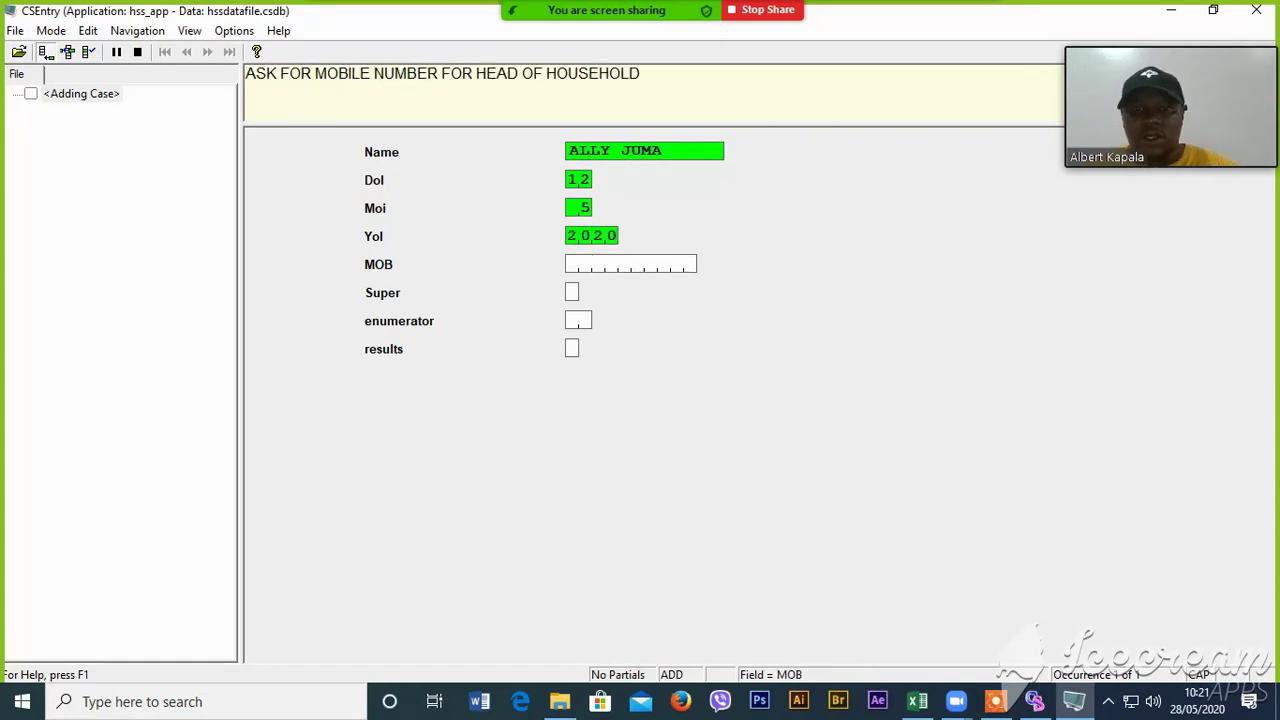
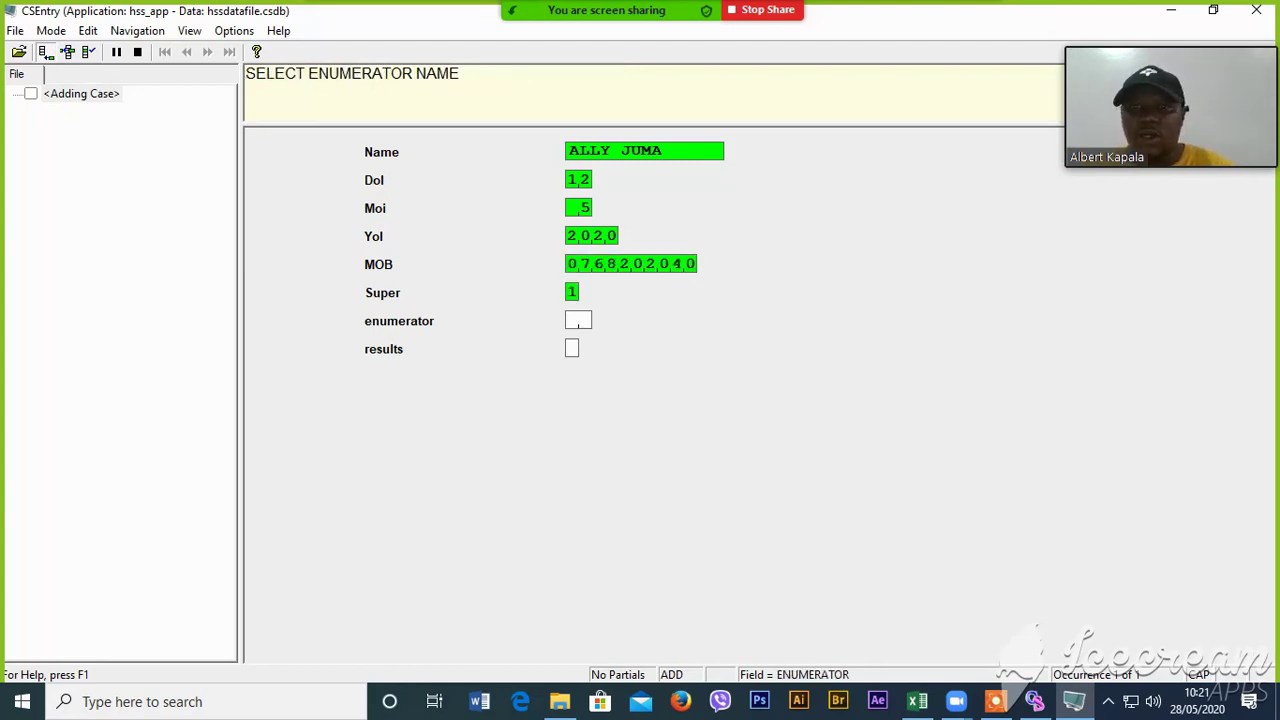
text(211)
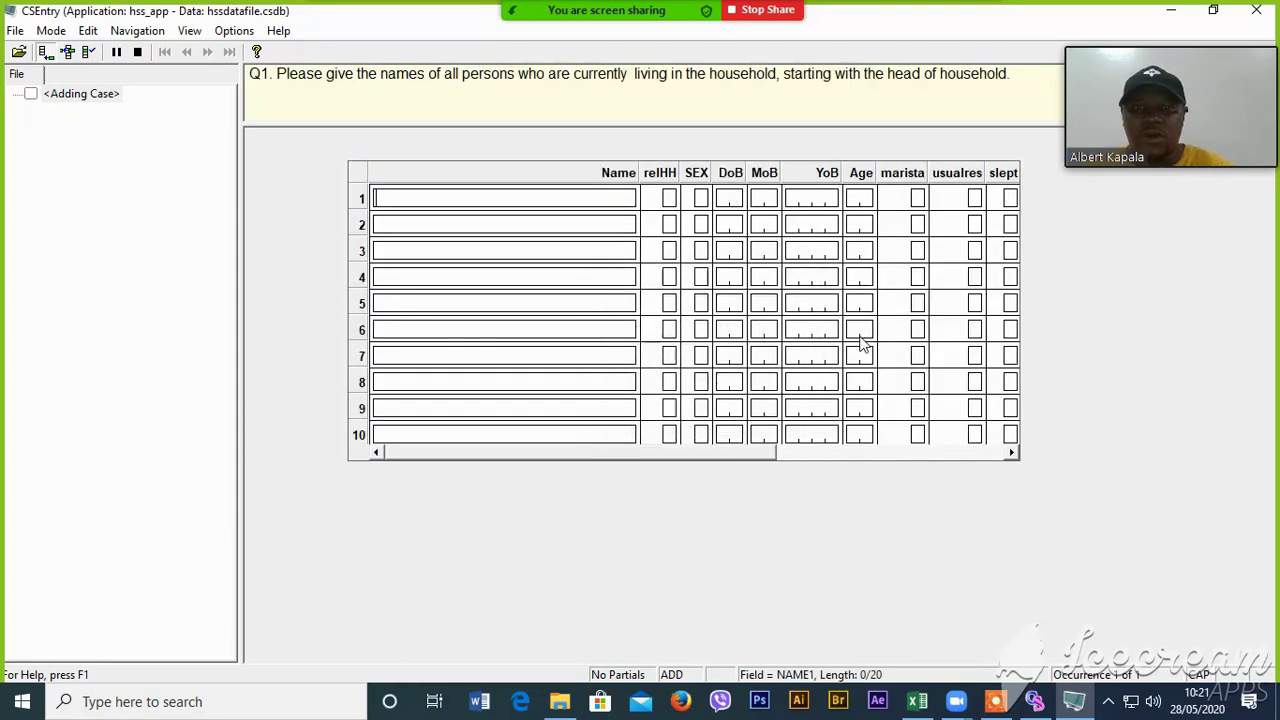
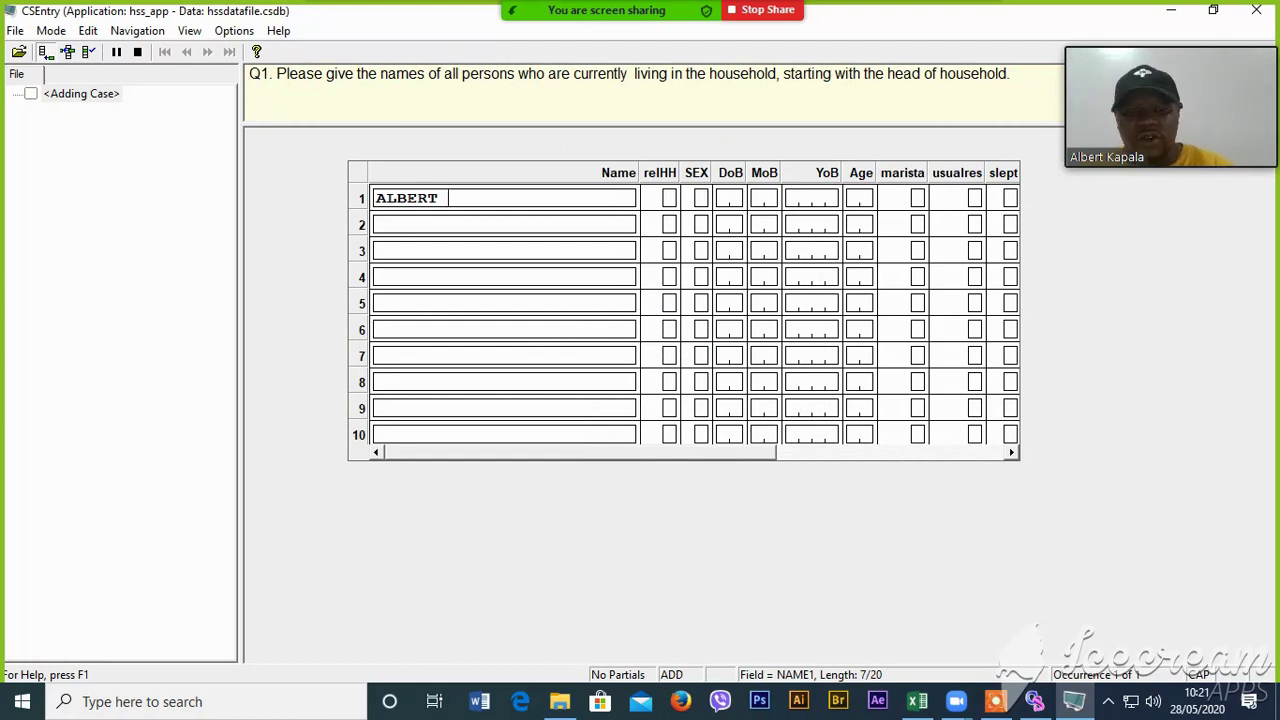
- Fill roster row 1: relationship 1, sex 1, born 24/10/1977, age 42, marital status 2; stop adding
key(Return)
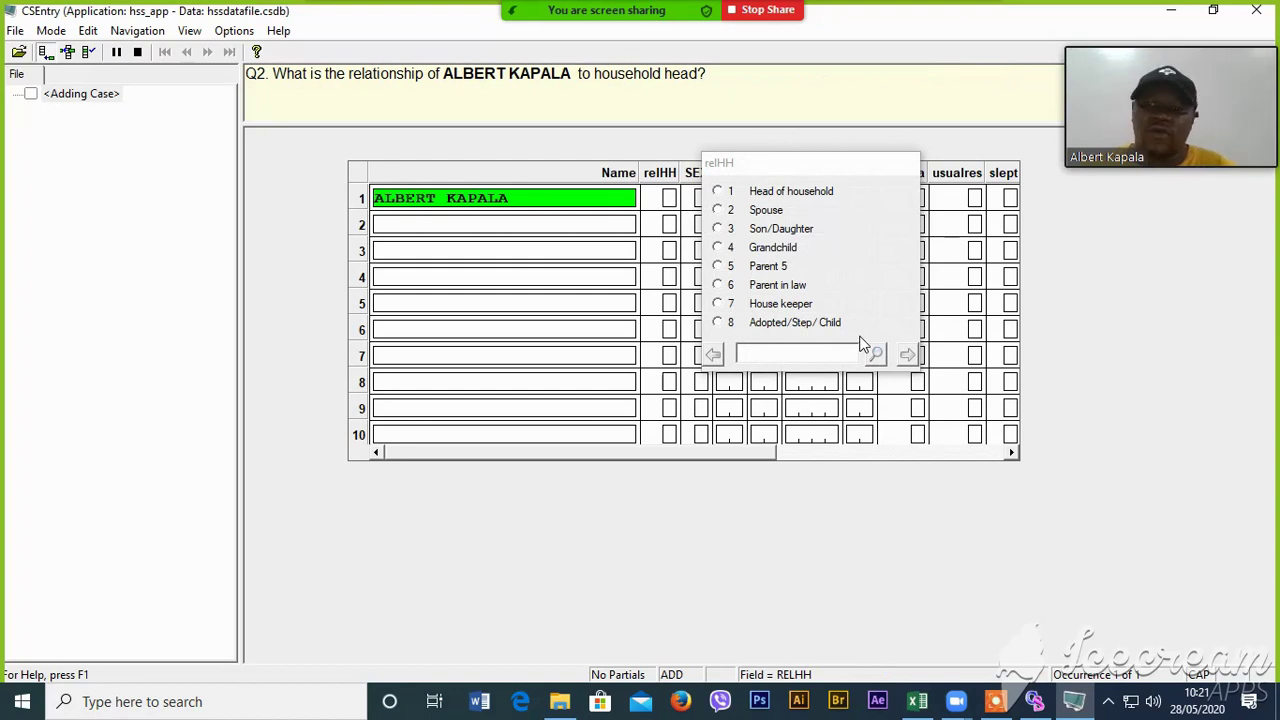
text(1)
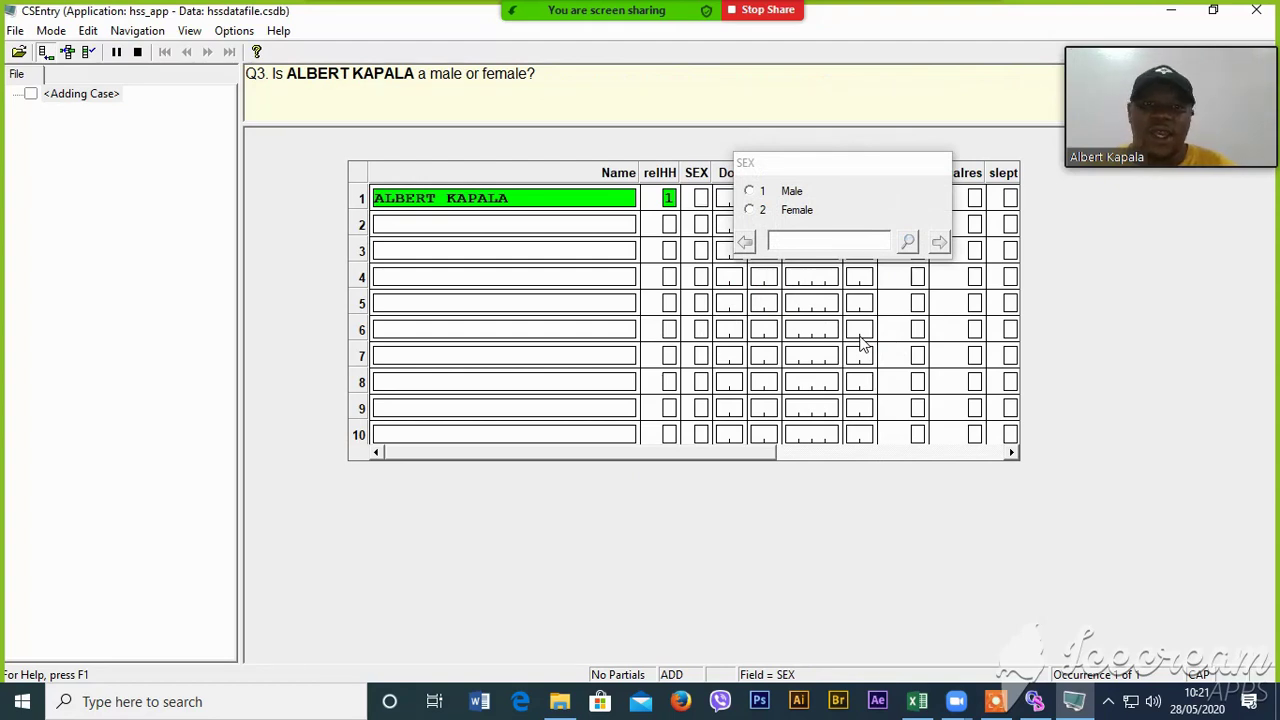
text(12)
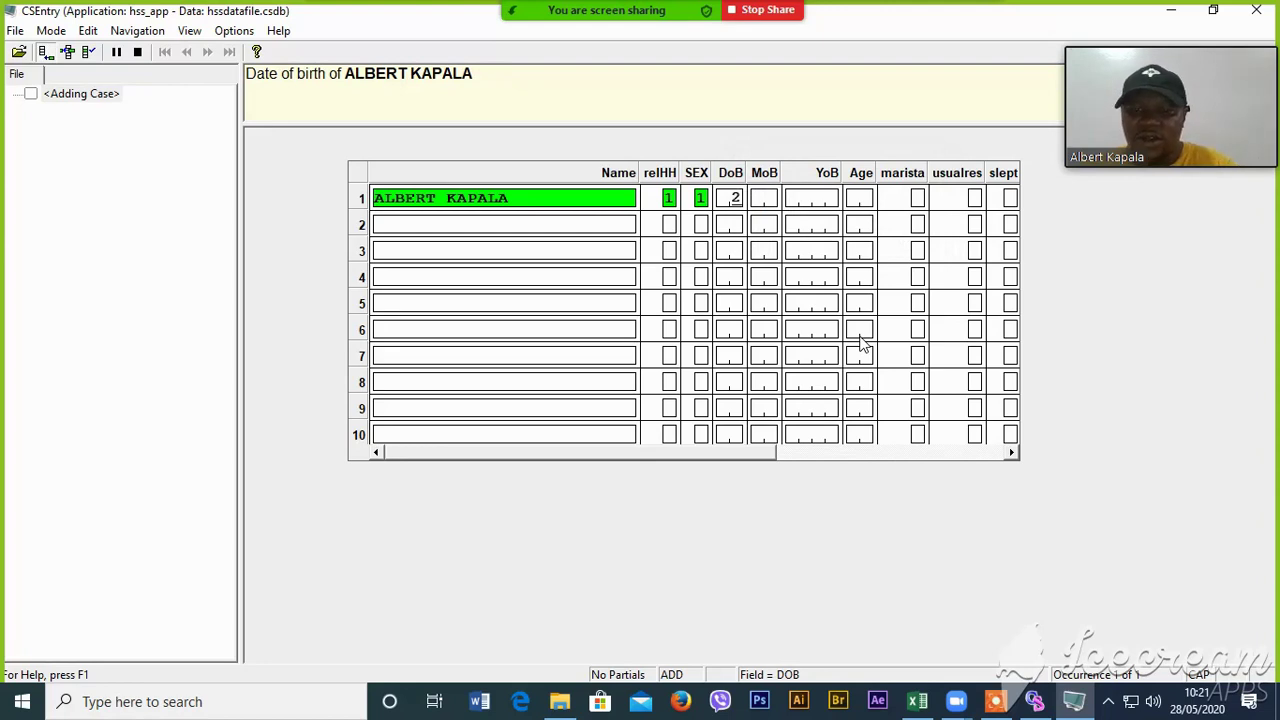
text(41)
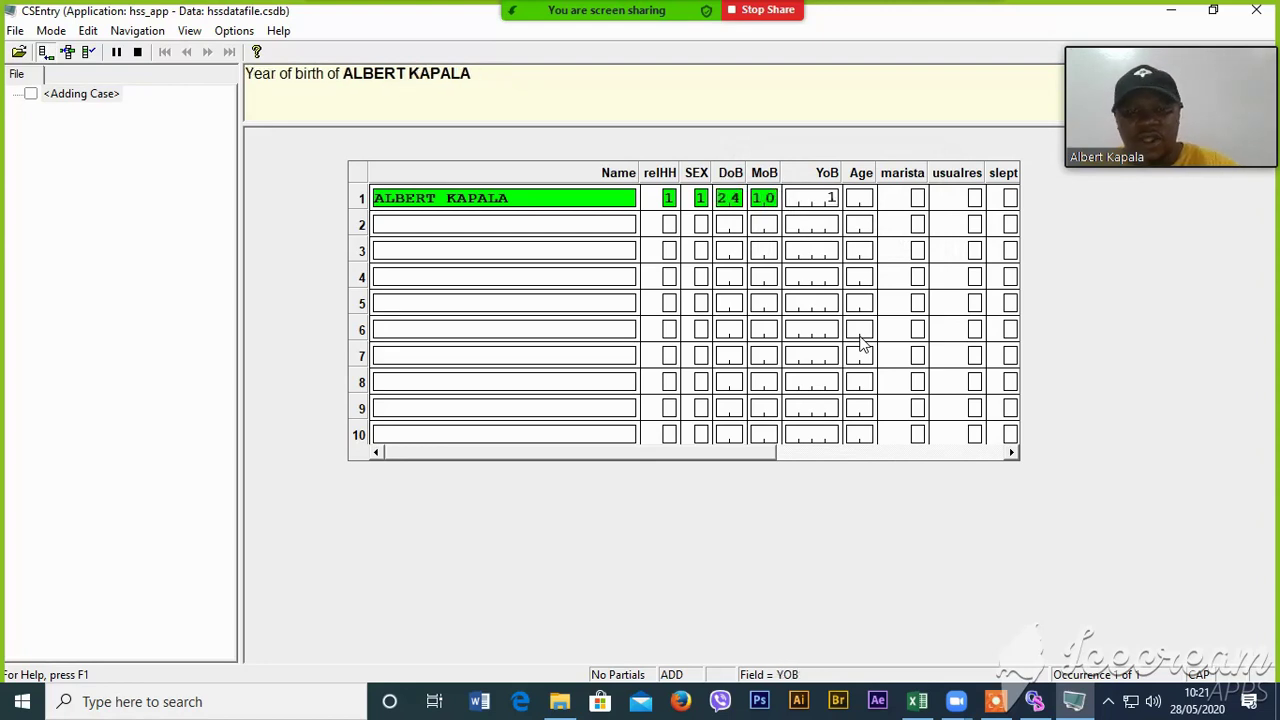
text(017)
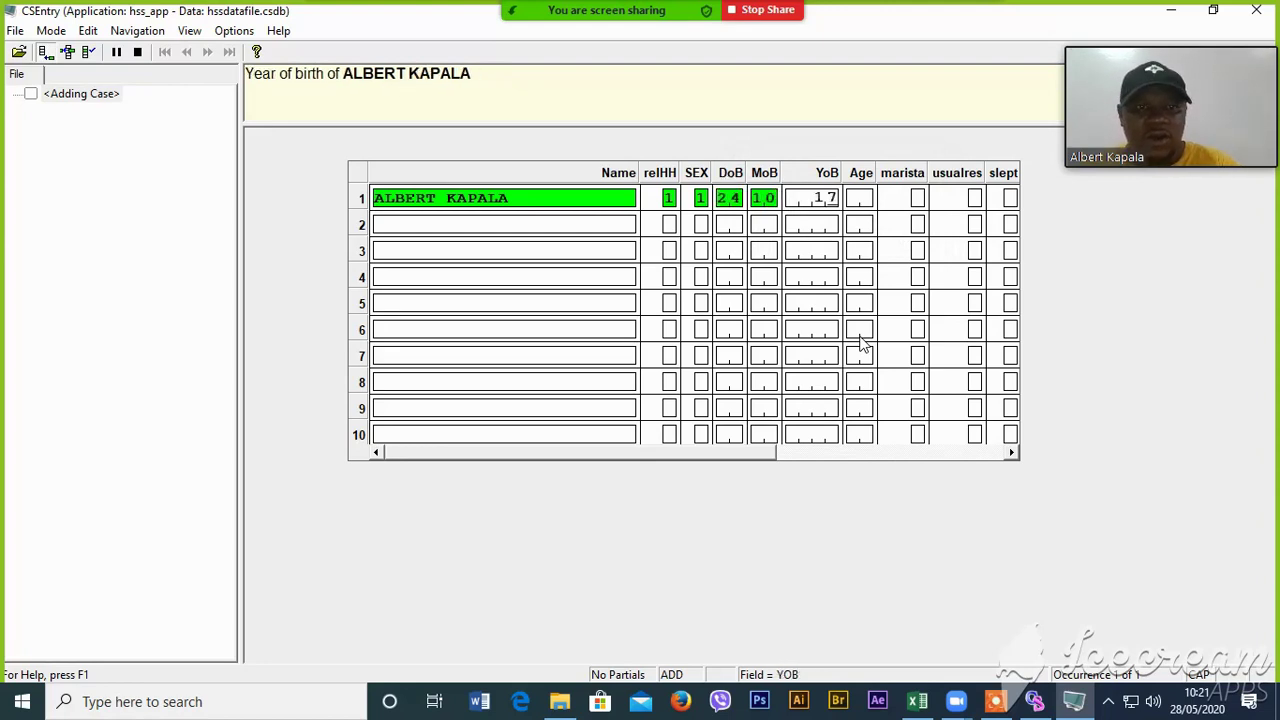
key(BackSpace)
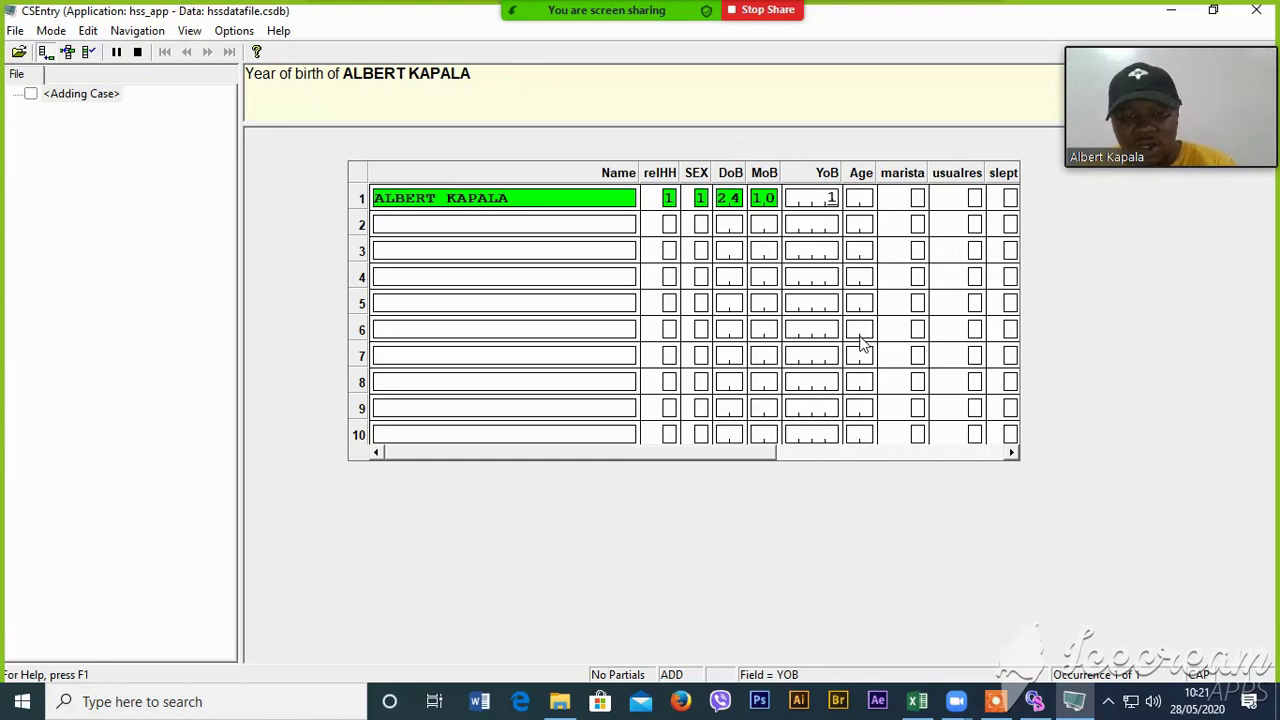
text(977)
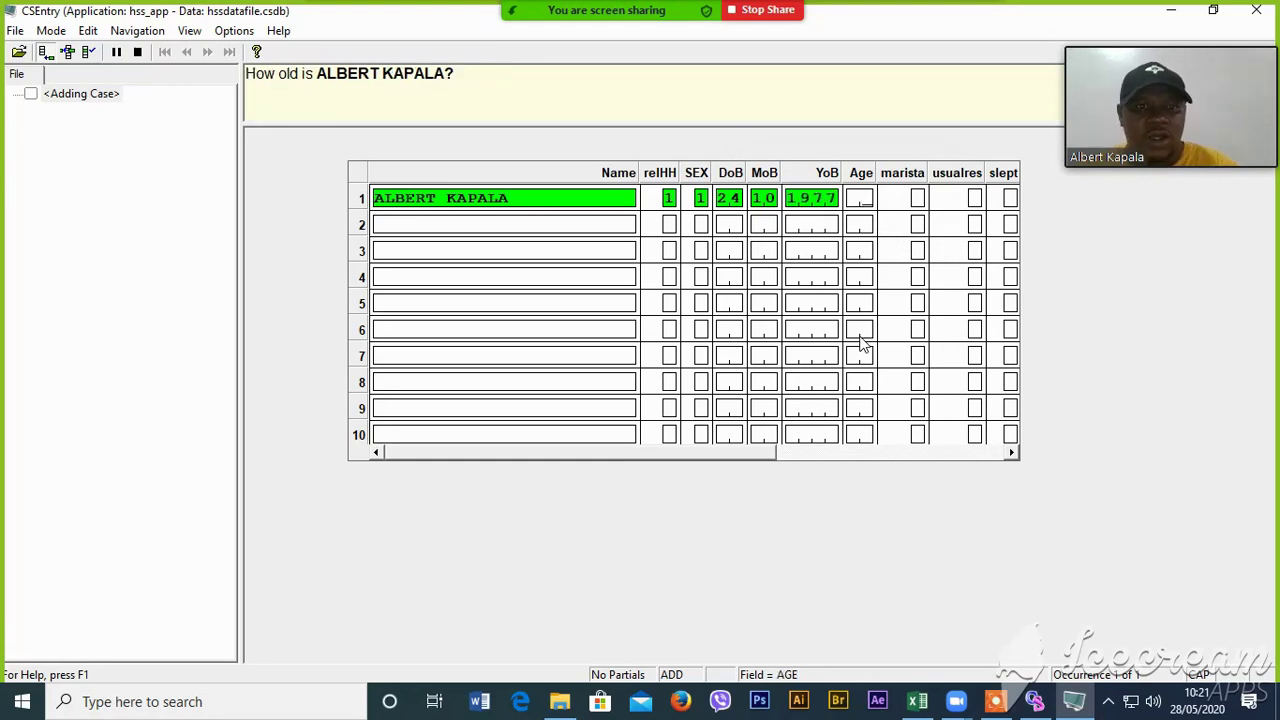
key(BackSpace)
key(BackSpace)
key(BackSpace)
key(BackSpace)
key(BackSpace)
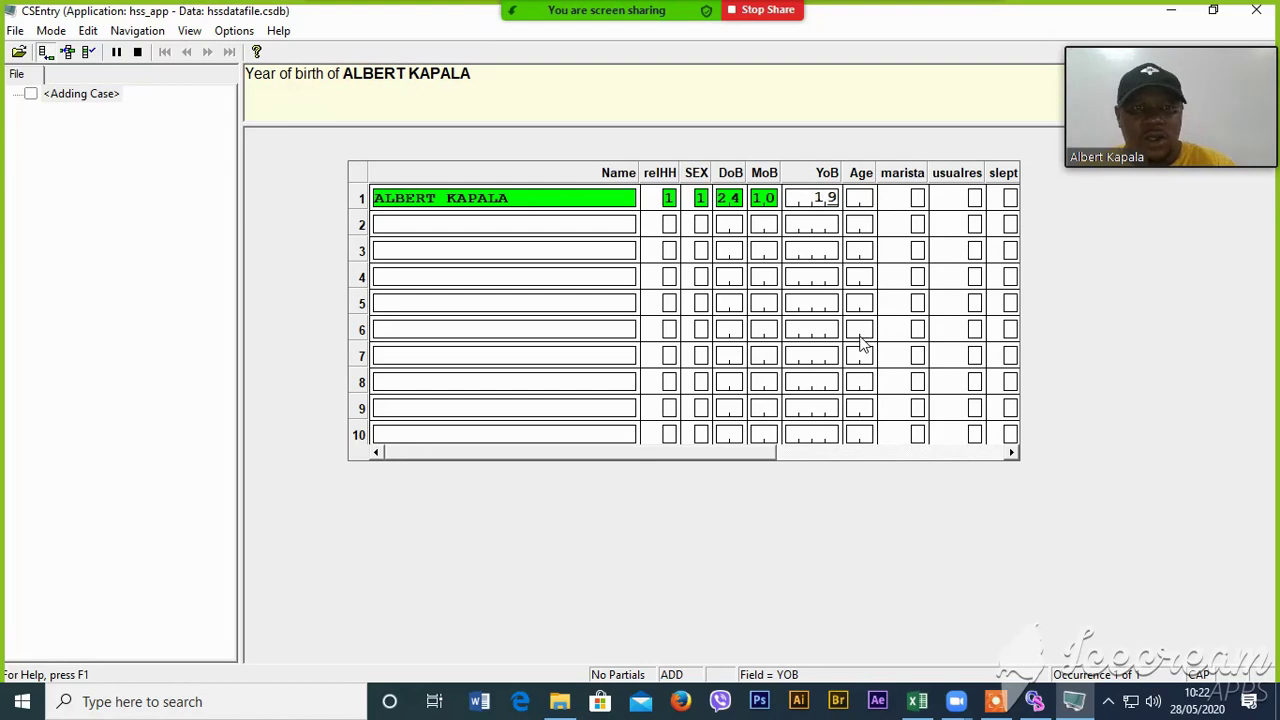
text(1)
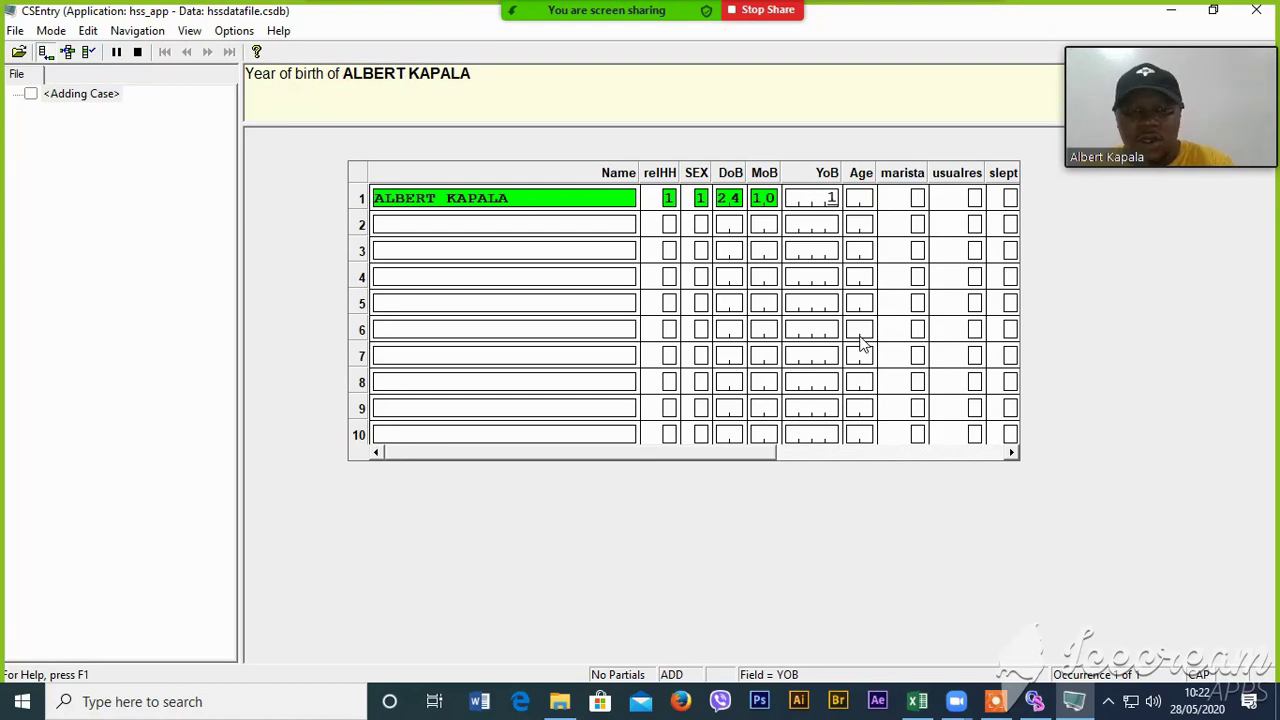
text(977)
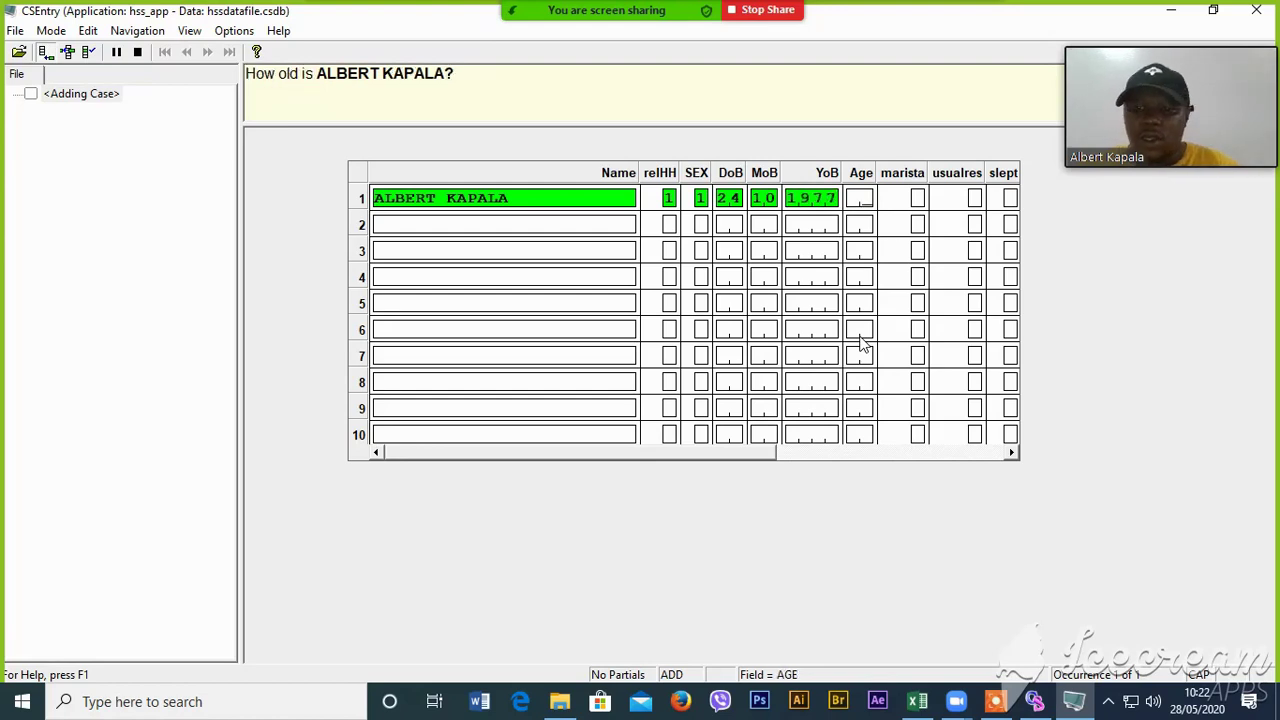
text(4)
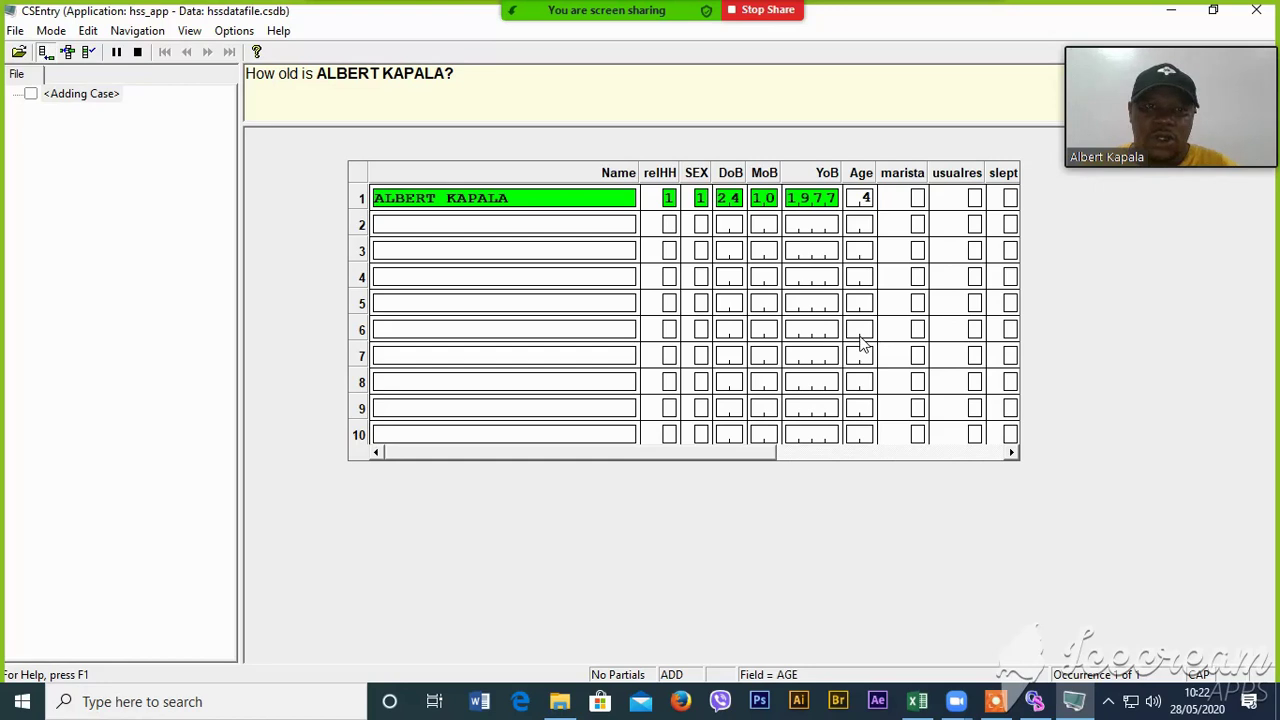
text(2)
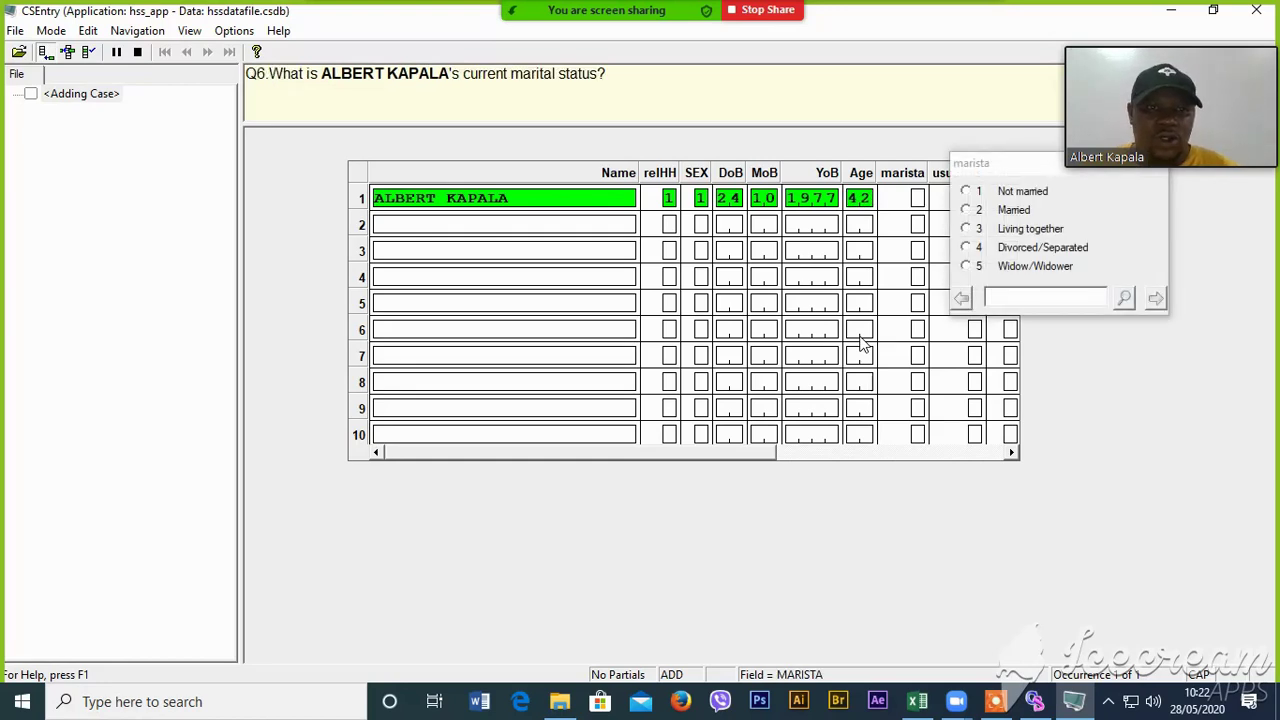
text(2)
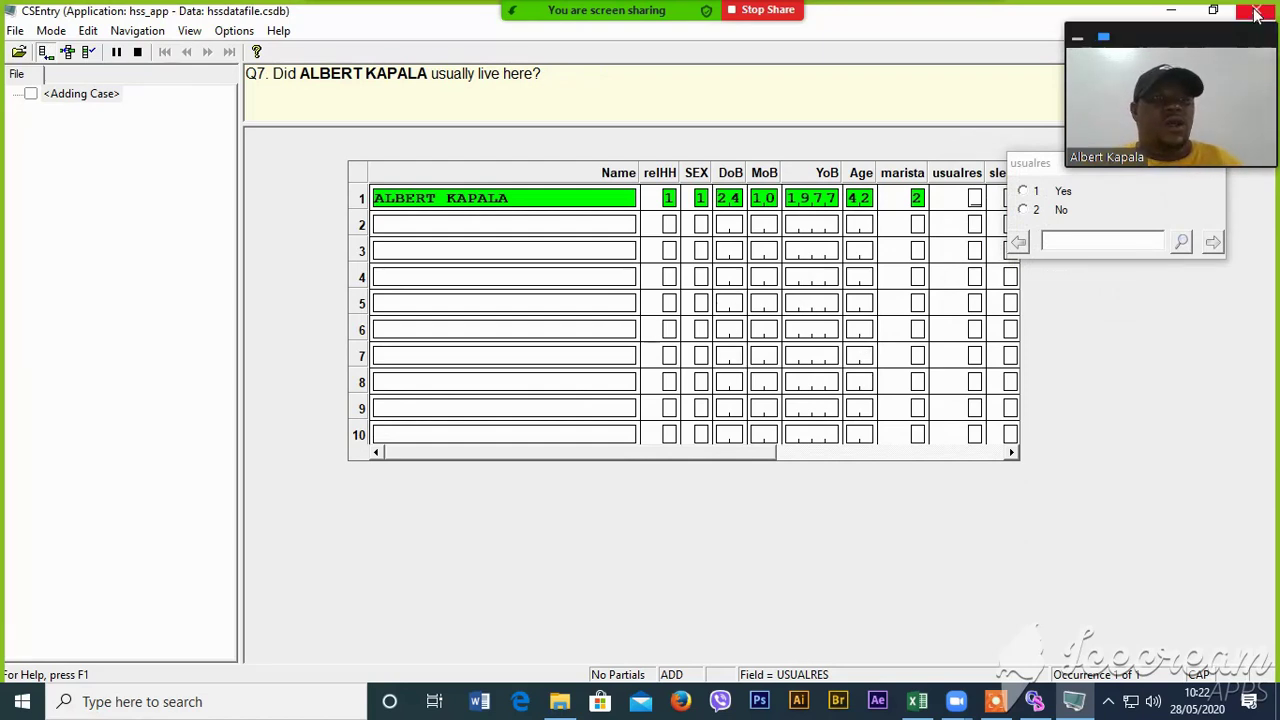
key(ctrl+s)
- Discard the test case, closing CSEntry and returning to the CSPro designer
click(596, 353)
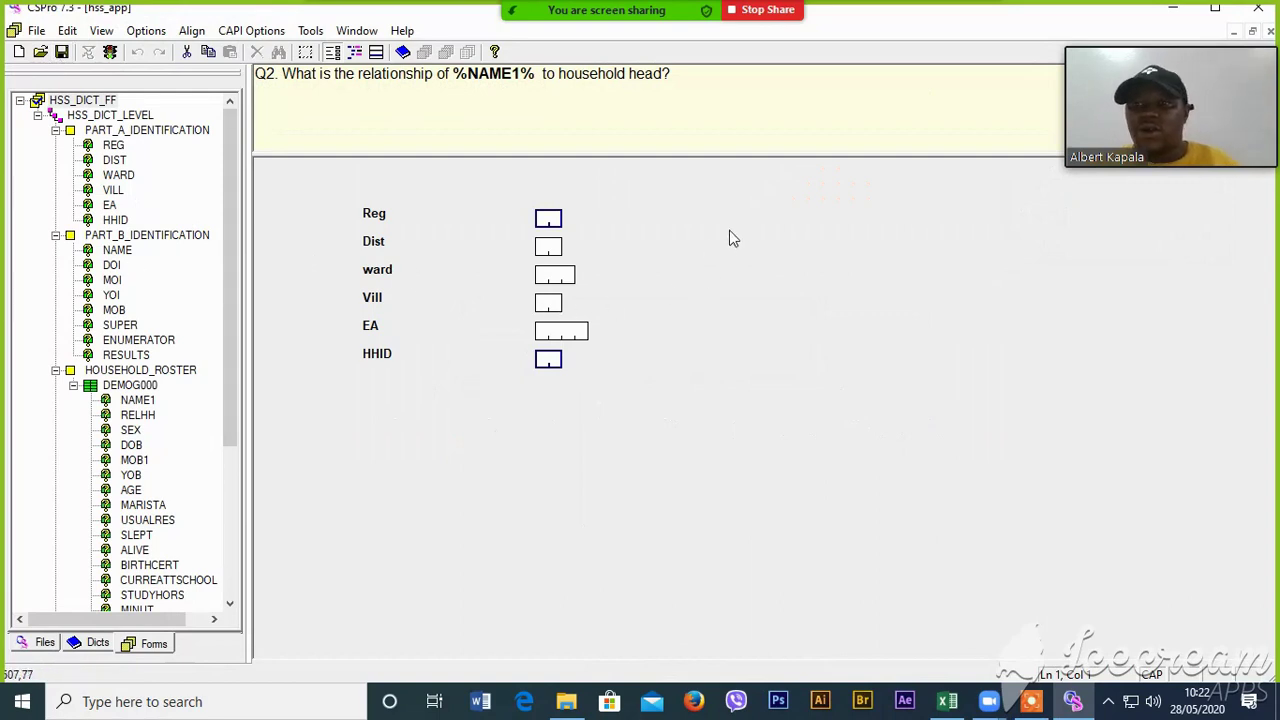
scroll(320, 445, down, 4)
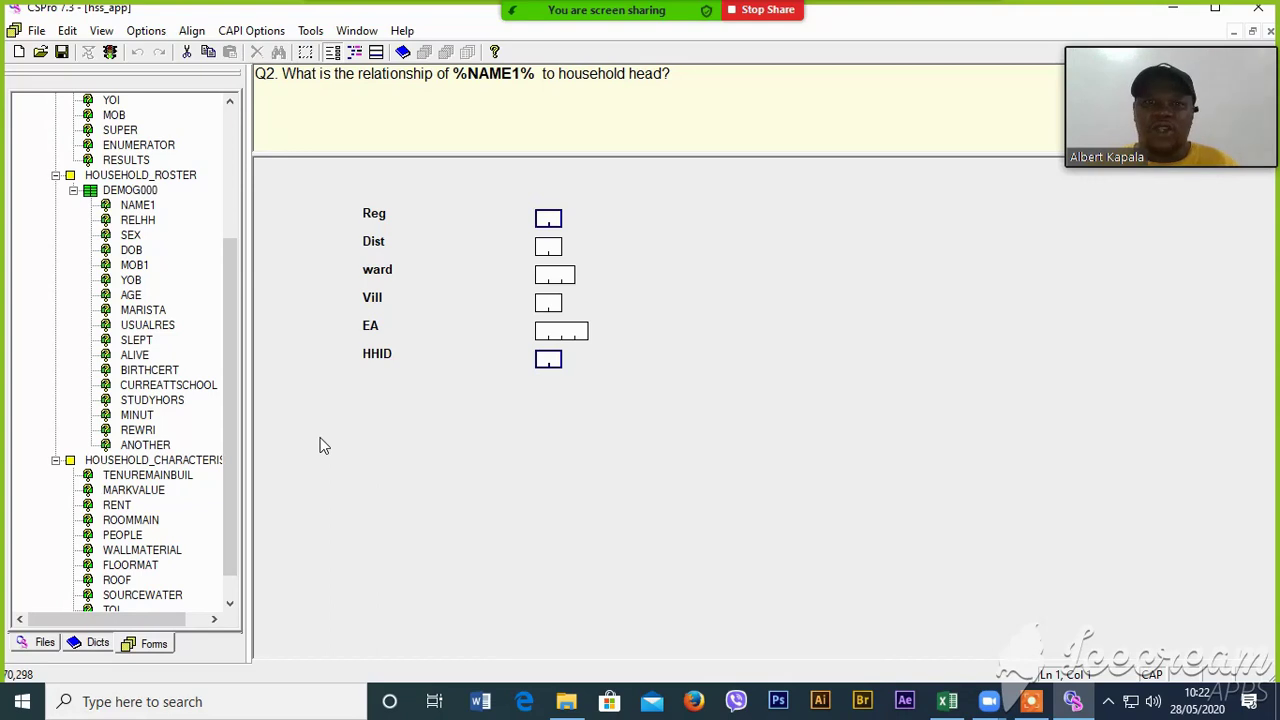
mouse_move(1158, 59)
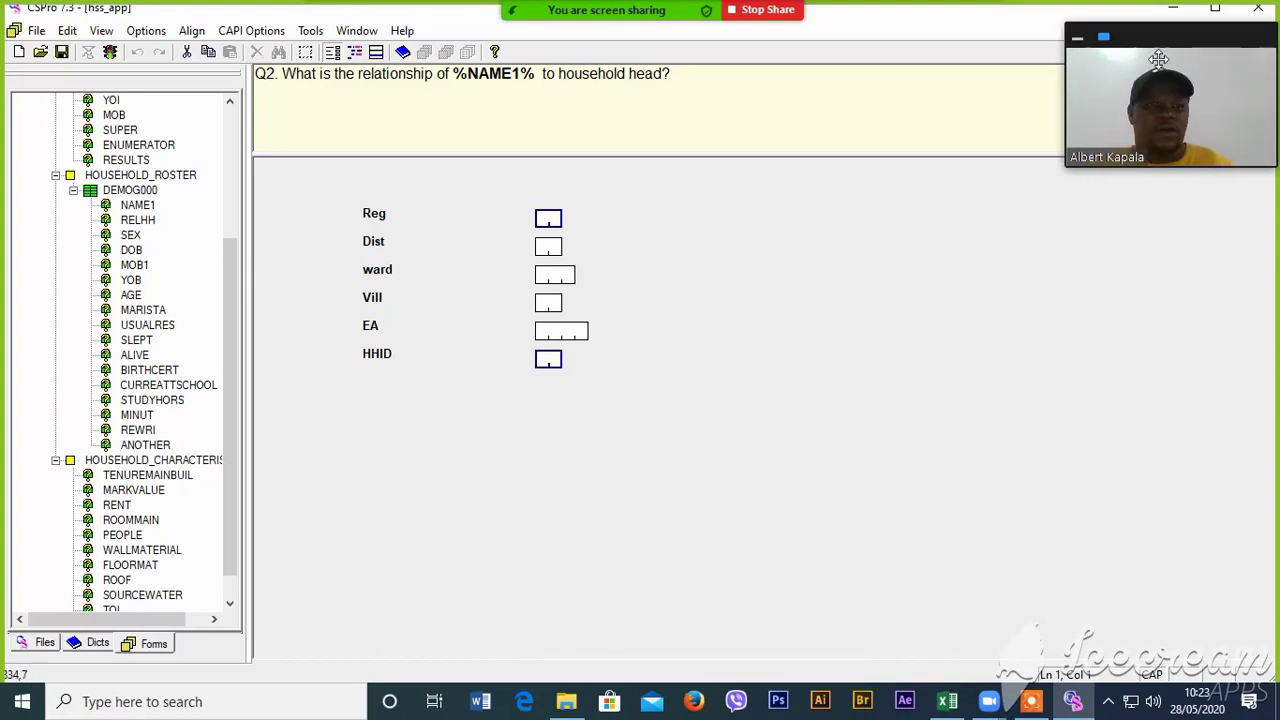
click(1031, 701)
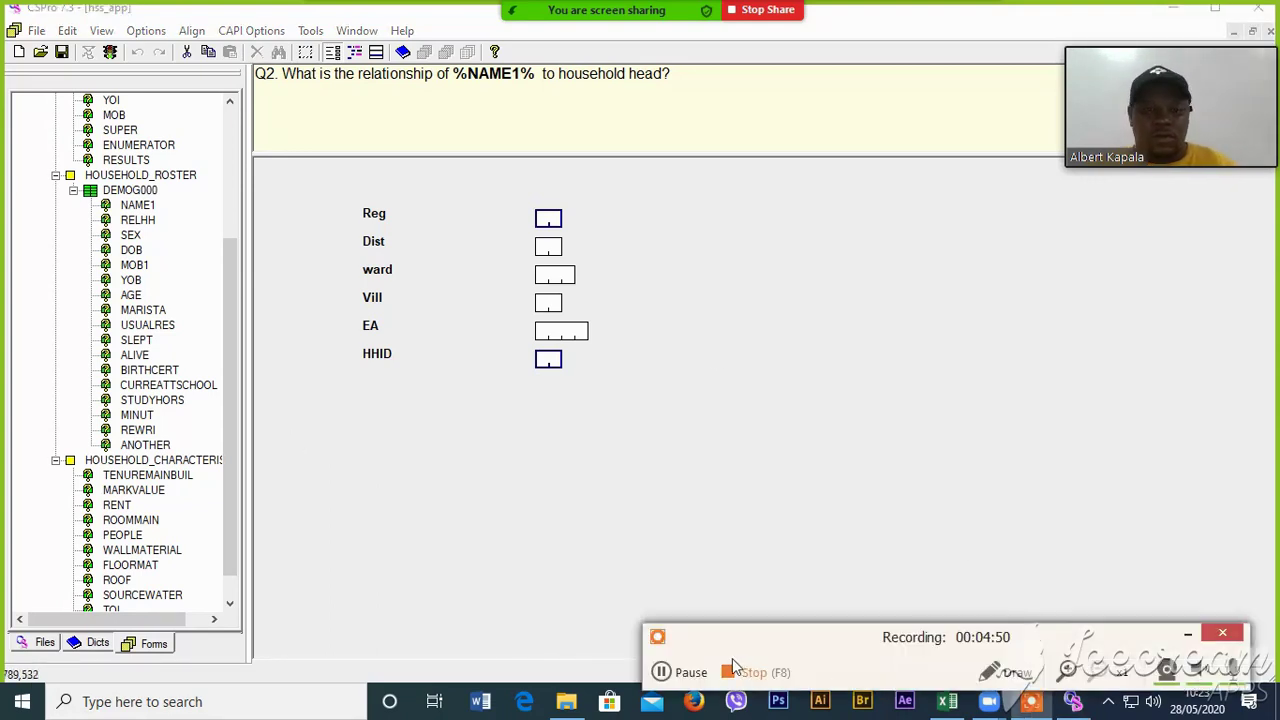
click(730, 678)
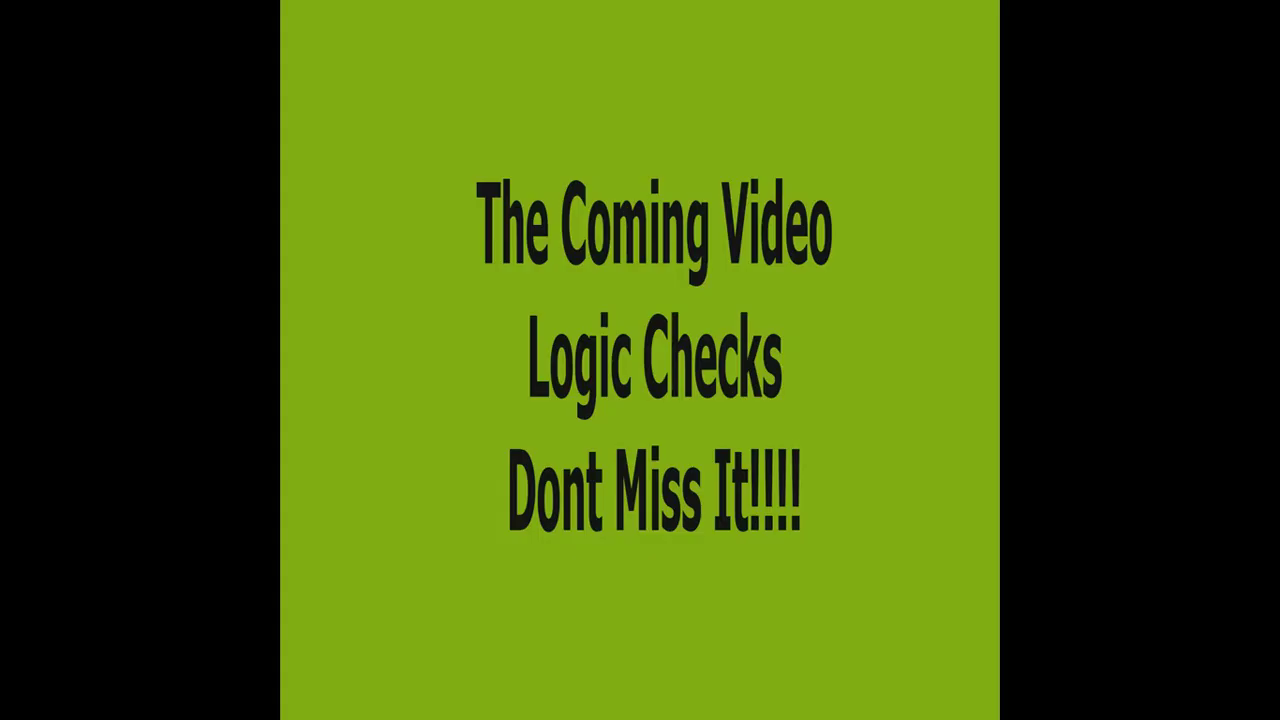